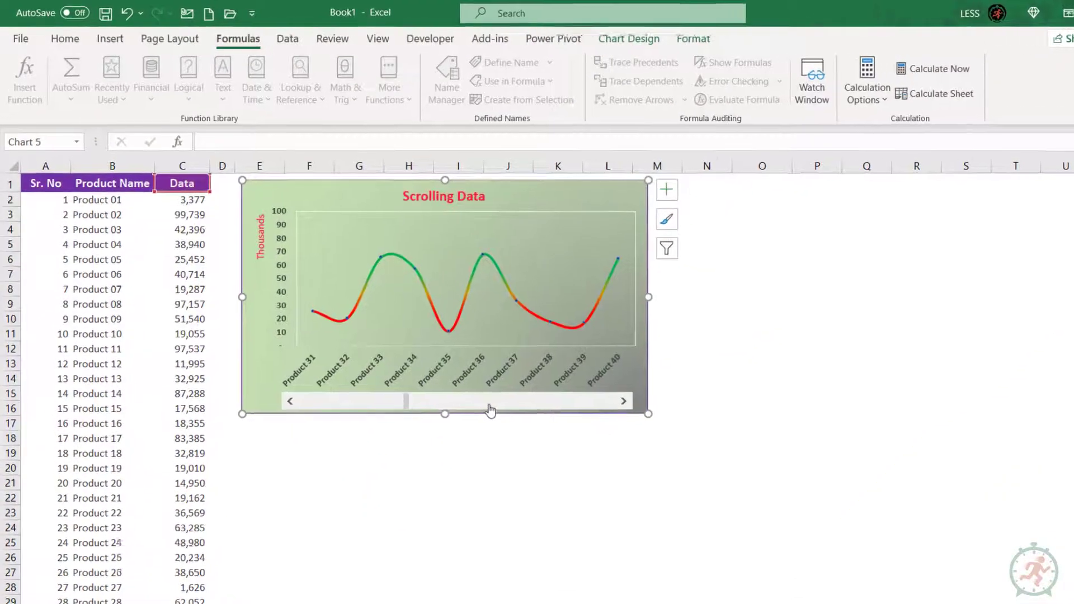
# Page the chart forward through later products with the scroll bar, reaching Products 65–74
pyautogui.click(491, 411)
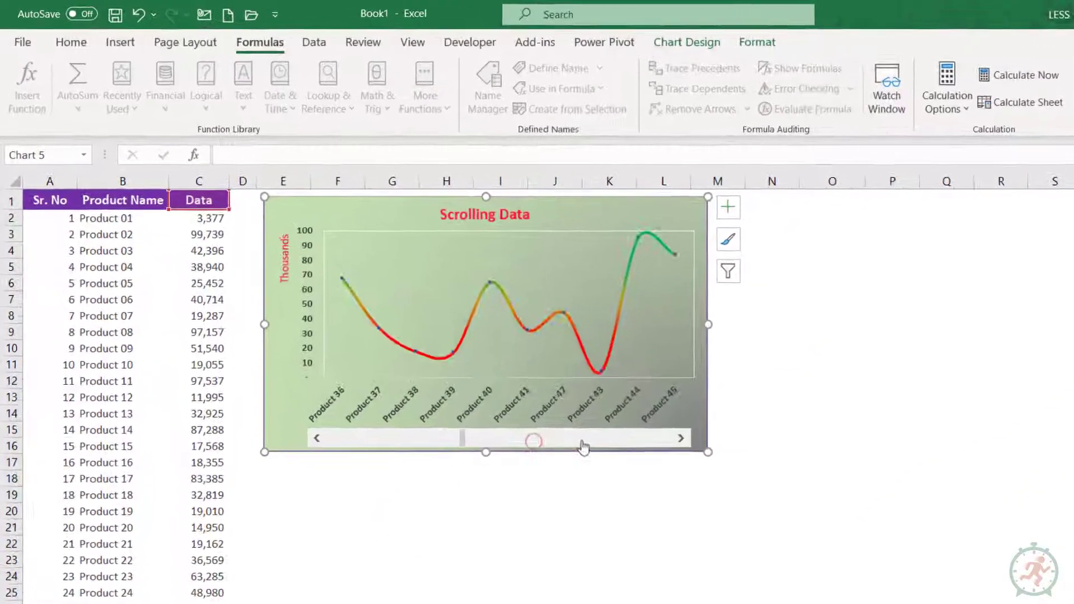
pyautogui.click(623, 402)
pyautogui.click(623, 402)
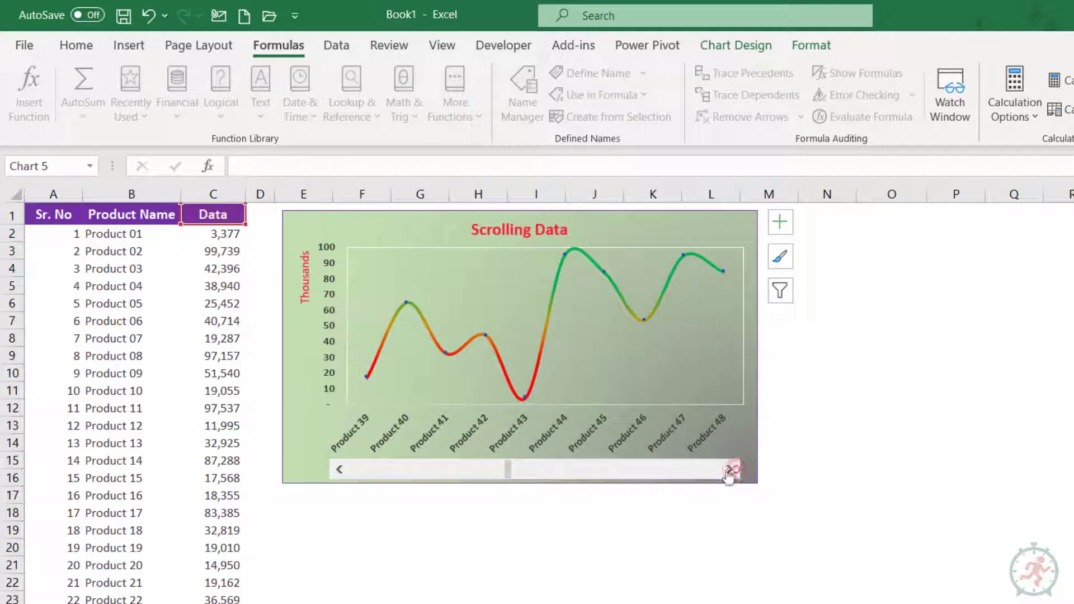
pyautogui.click(640, 471)
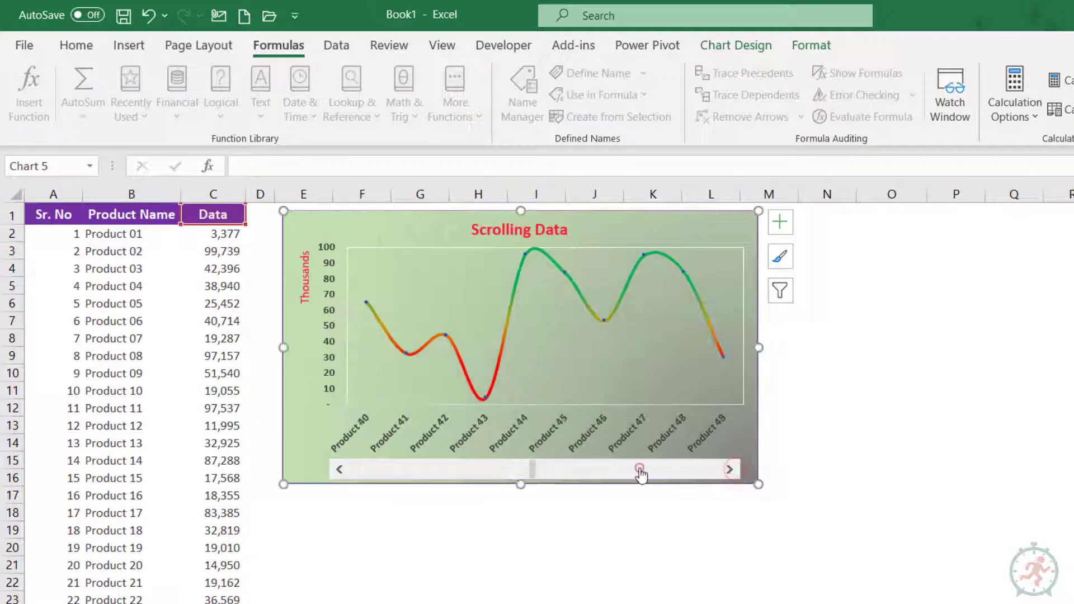
pyautogui.click(640, 472)
pyautogui.click(640, 471)
pyautogui.click(656, 473)
pyautogui.click(656, 474)
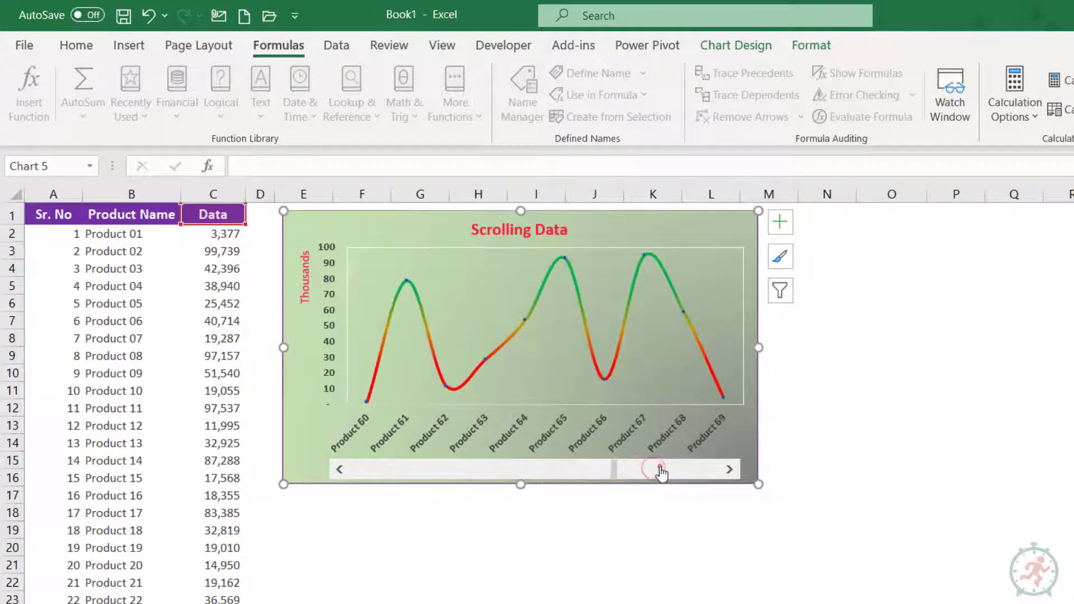
pyautogui.click(659, 472)
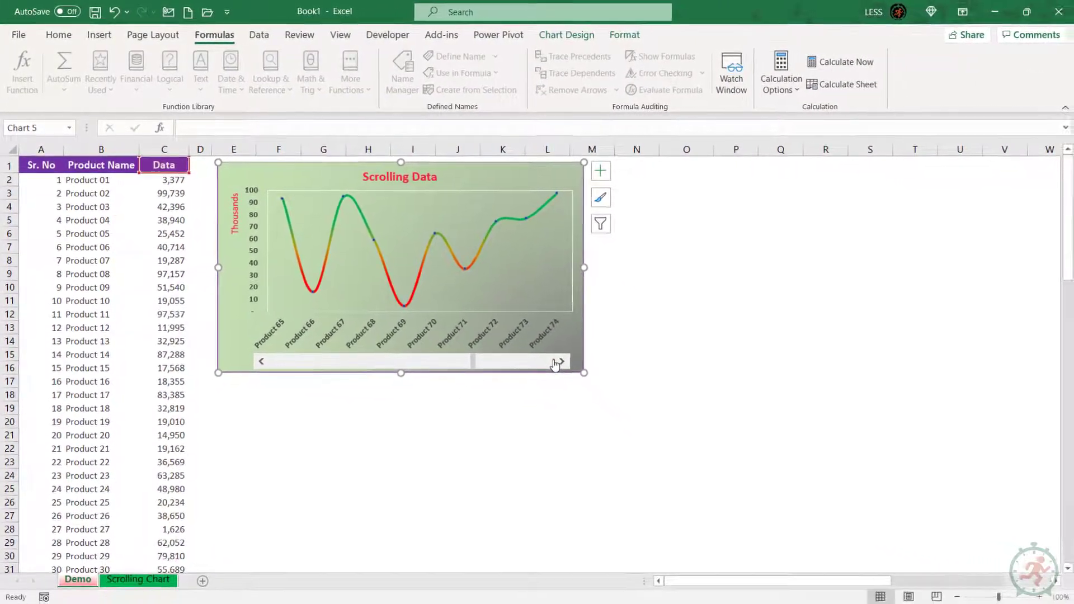
# Step the chart forward one product and select it to reveal its source range
pyautogui.click(554, 364)
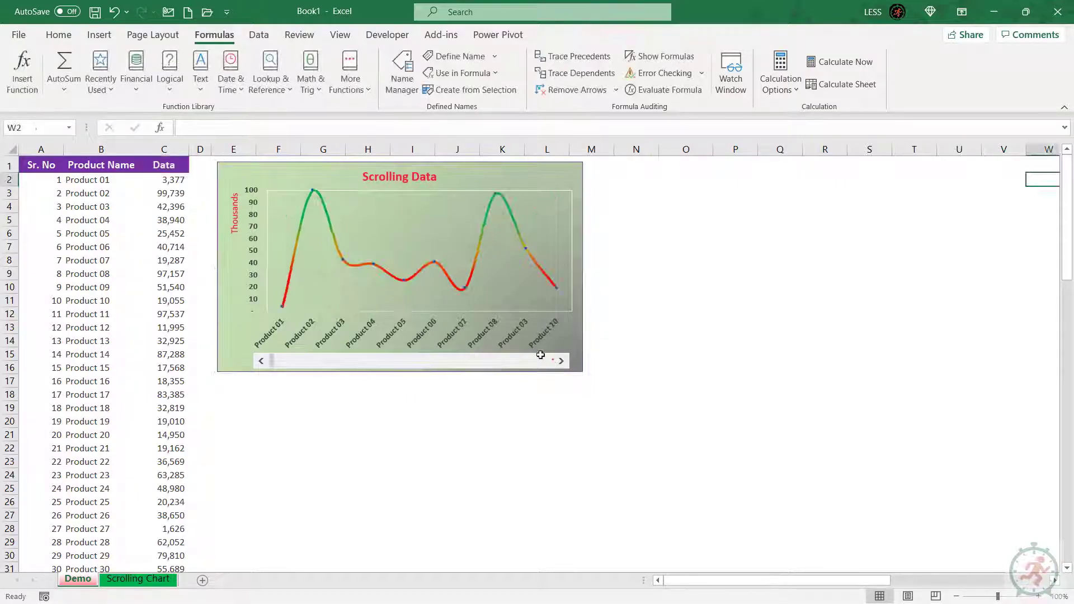
pyautogui.moveTo(48, 179); pyautogui.dragTo(152, 537)
pyautogui.scroll(6, 159, 370)
pyautogui.scroll(17, 158, 371)
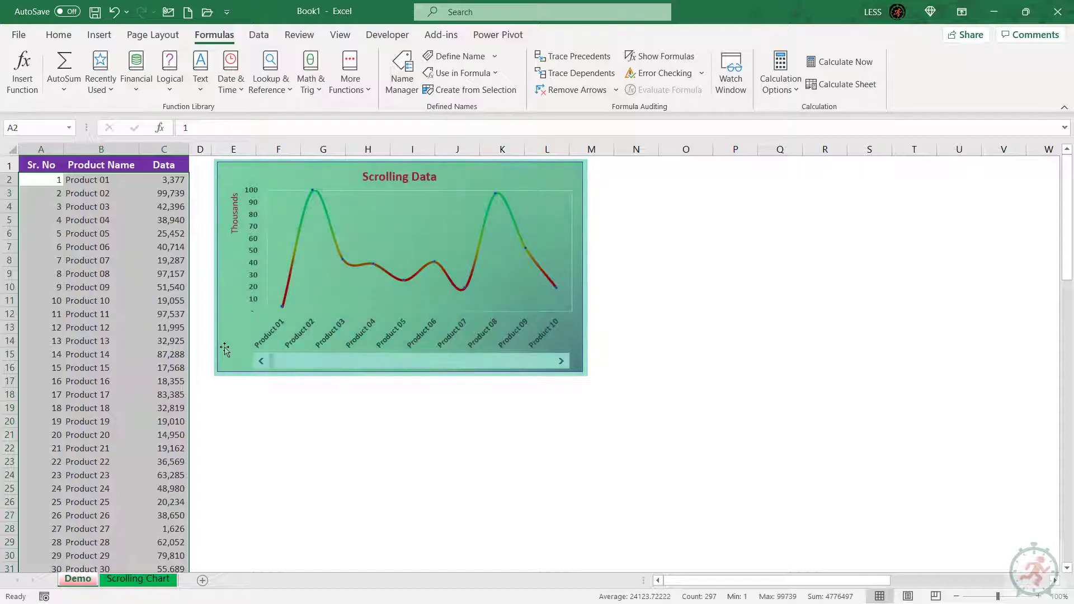
pyautogui.click(224, 347)
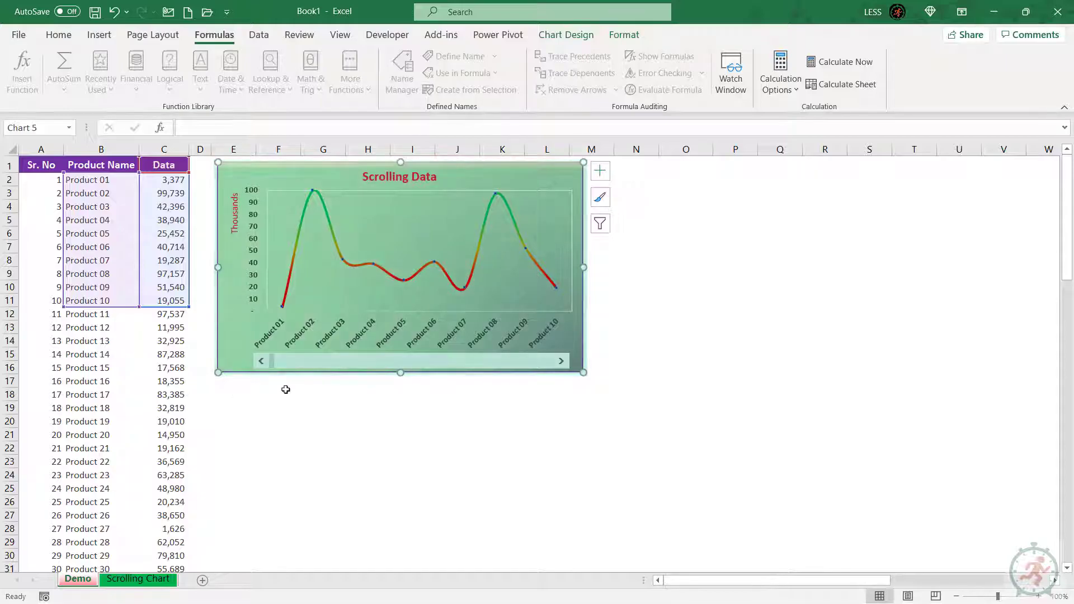
# Shift the chart forward one product at a time, then drag the scroll thumb back
pyautogui.click(561, 362)
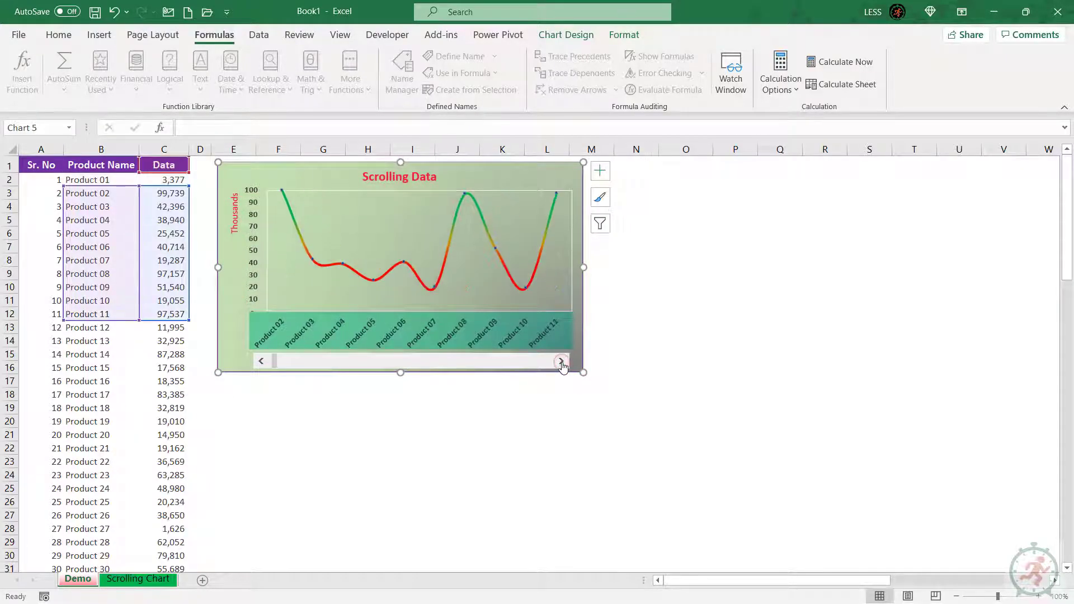
pyautogui.click(561, 362)
pyautogui.click(561, 362)
pyautogui.click(561, 362)
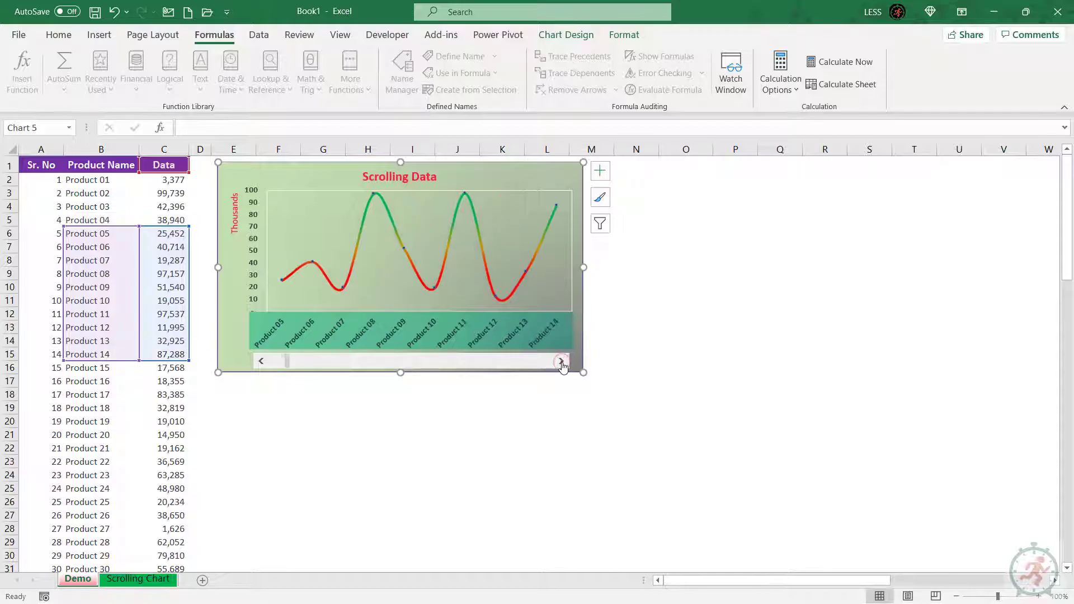
pyautogui.click(561, 362)
pyautogui.click(561, 362)
pyautogui.click(561, 362)
pyautogui.click(561, 362)
pyautogui.click(561, 362)
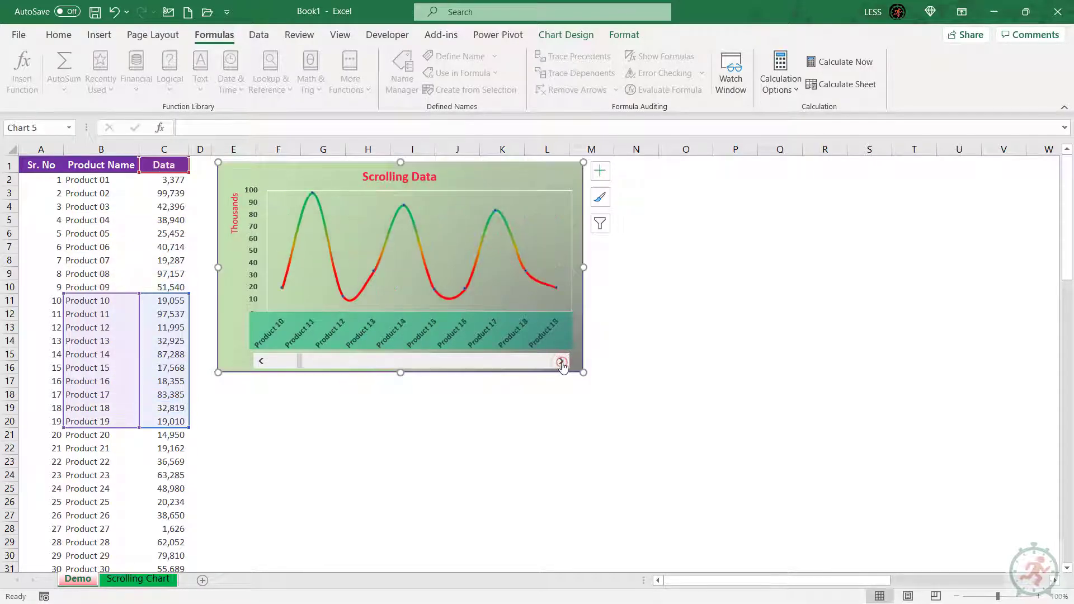
pyautogui.click(561, 361)
pyautogui.click(561, 362)
pyautogui.click(561, 362)
pyautogui.click(561, 362)
pyautogui.click(561, 362)
pyautogui.click(561, 362)
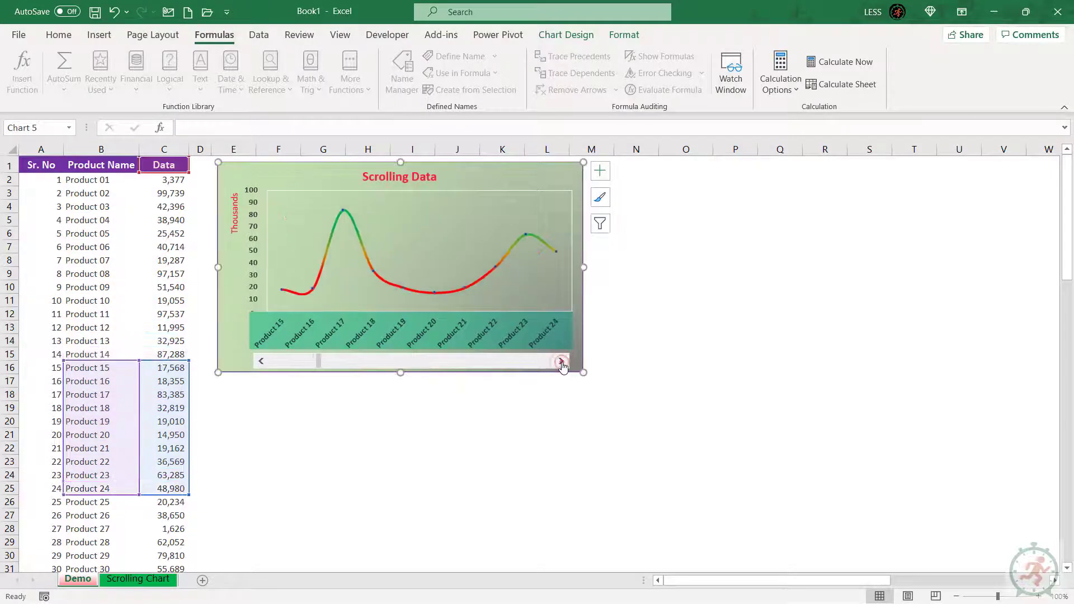
pyautogui.click(561, 362)
pyautogui.click(562, 362)
pyautogui.click(562, 362)
pyautogui.click(562, 362)
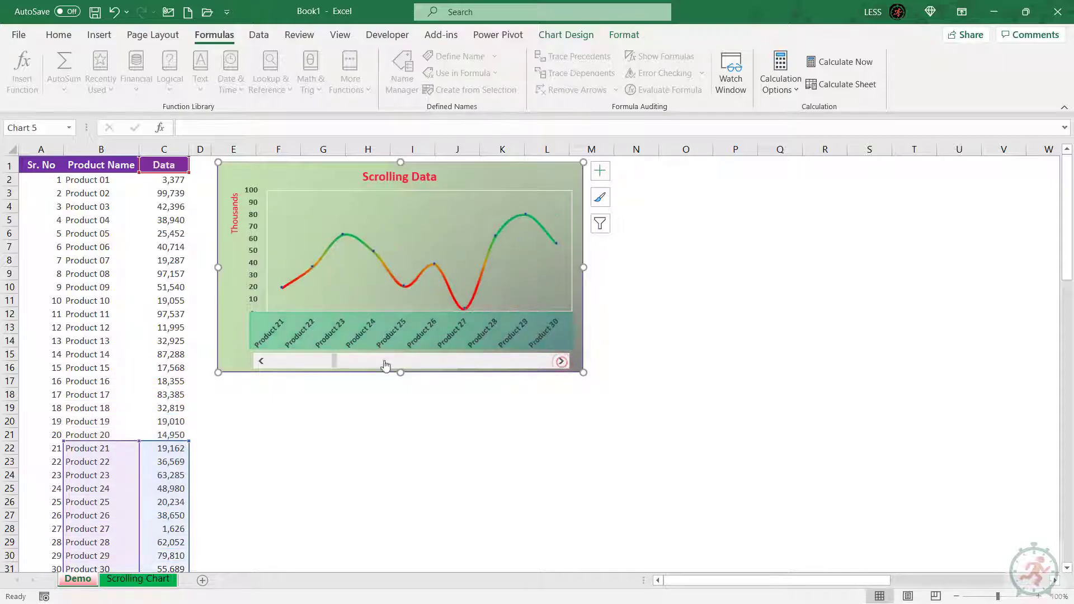
pyautogui.moveTo(384, 364); pyautogui.dragTo(283, 362)
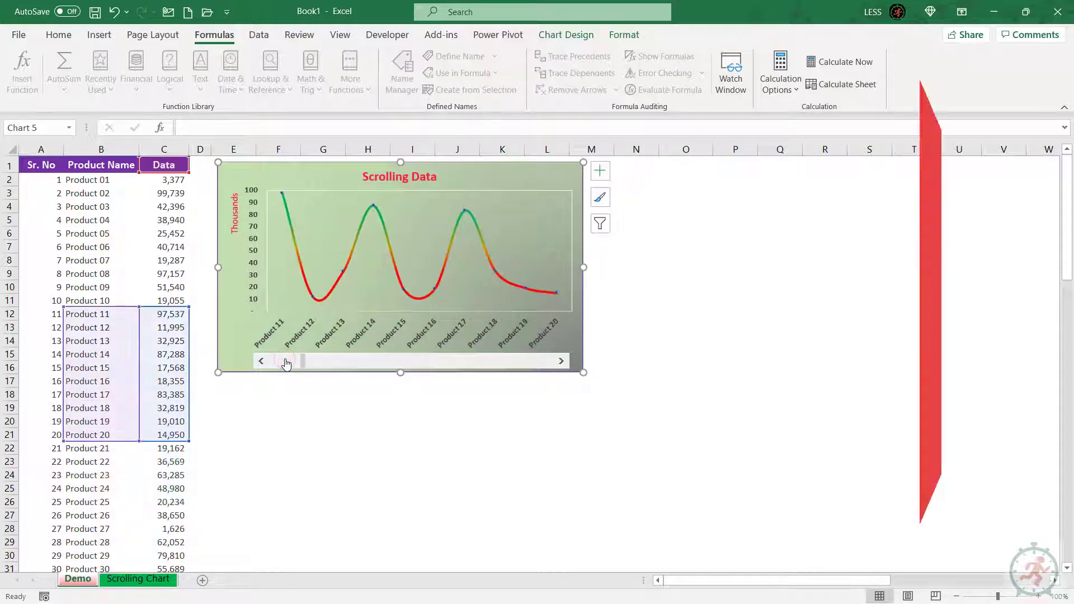
# Drag the scroll thumb to the far right so the chart shows Products 90–99
pyautogui.click(325, 359)
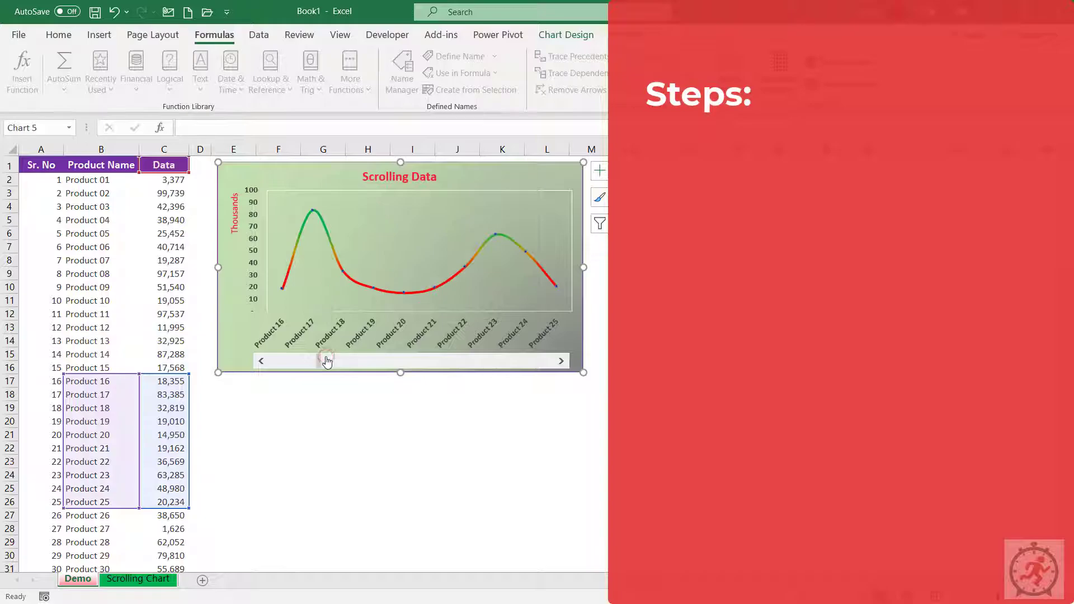
pyautogui.moveTo(325, 360); pyautogui.dragTo(551, 360)
pyautogui.click(358, 415)
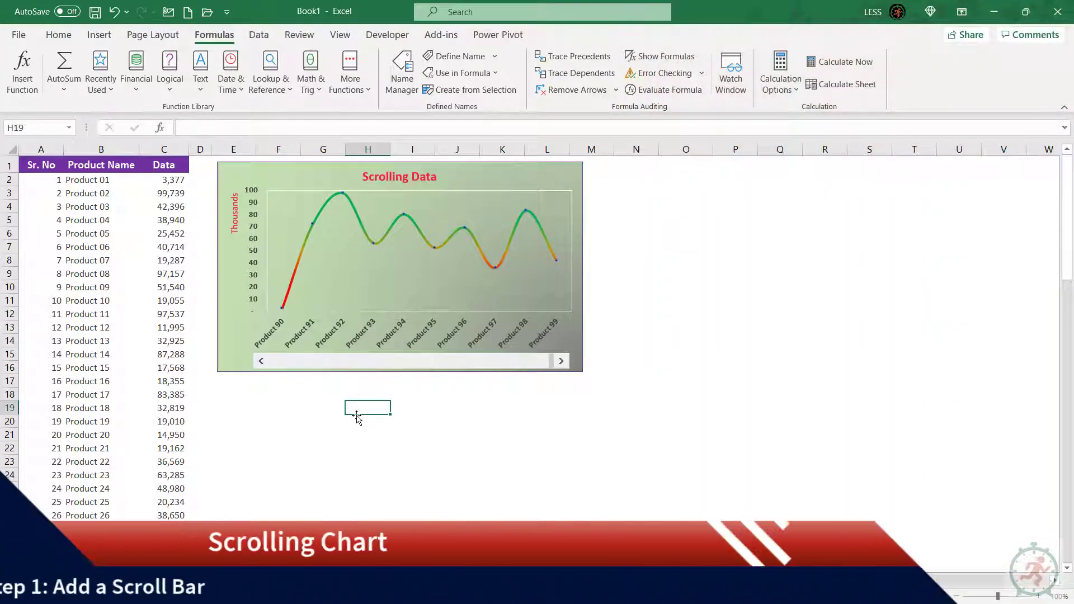
# Copy columns A:C and paste them into column A of the Scrolling Chart sheet
pyautogui.click(175, 149)
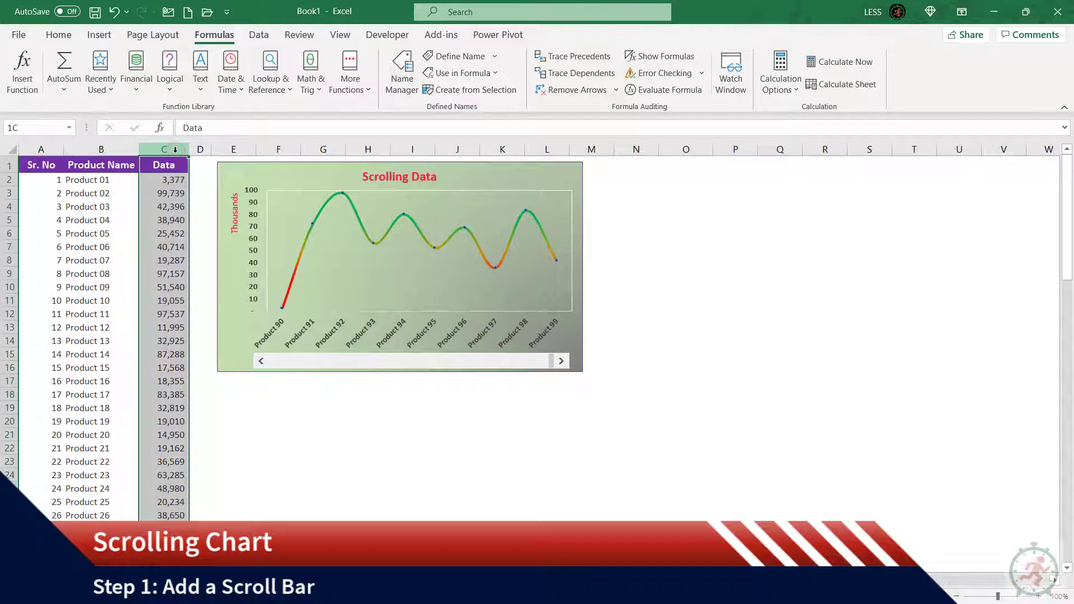
pyautogui.moveTo(175, 149); pyautogui.dragTo(45, 149)
pyautogui.rightClick(48, 151)
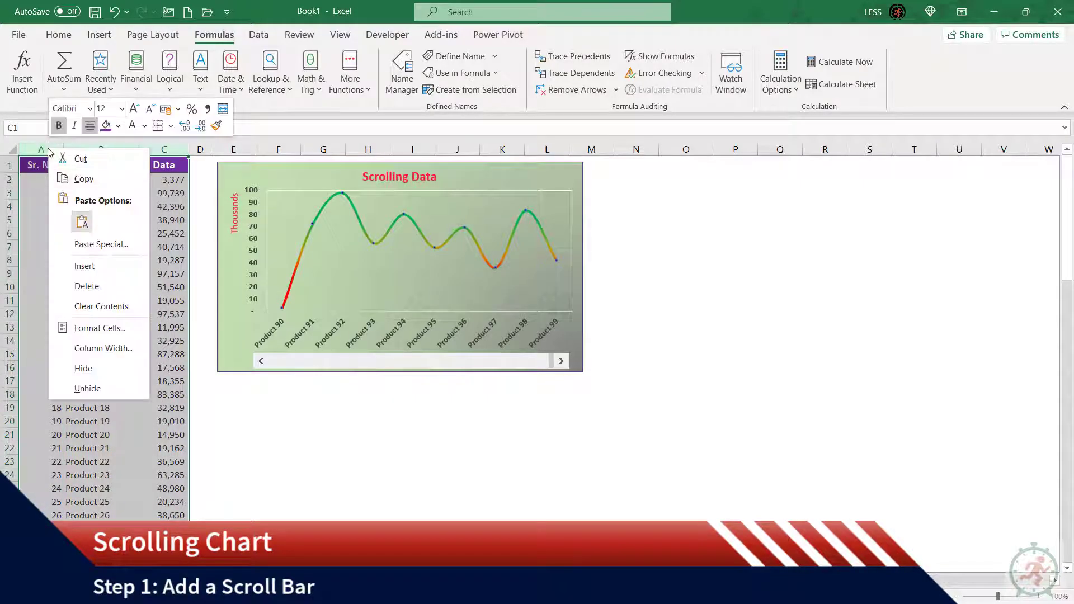
pyautogui.click(84, 179)
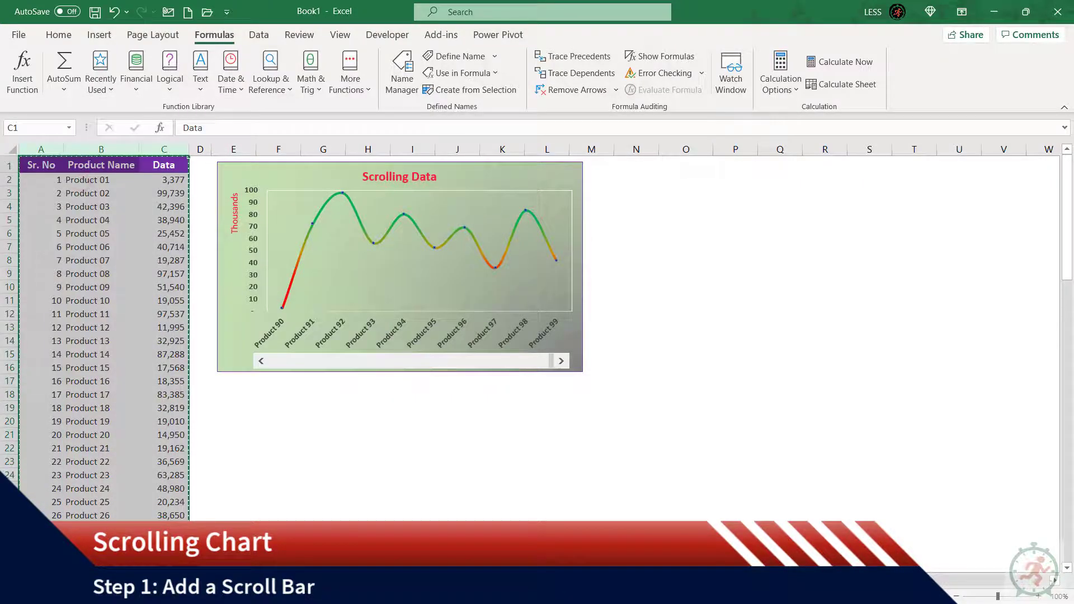
pyautogui.hotkey('ctrl', 'pagedown')
pyautogui.click(40, 148)
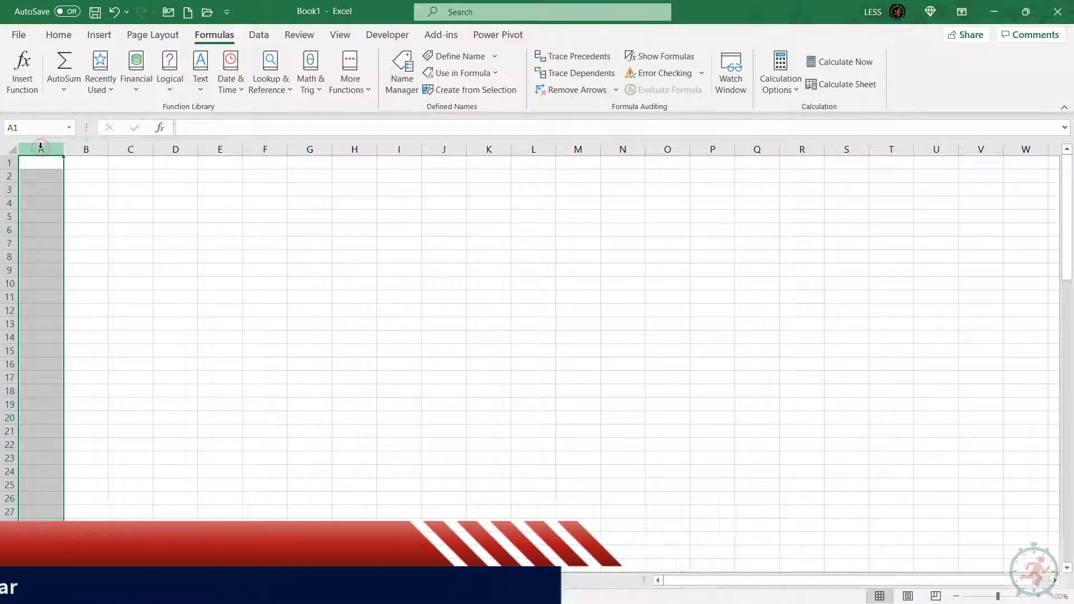
pyautogui.rightClick(41, 149)
pyautogui.click(63, 217)
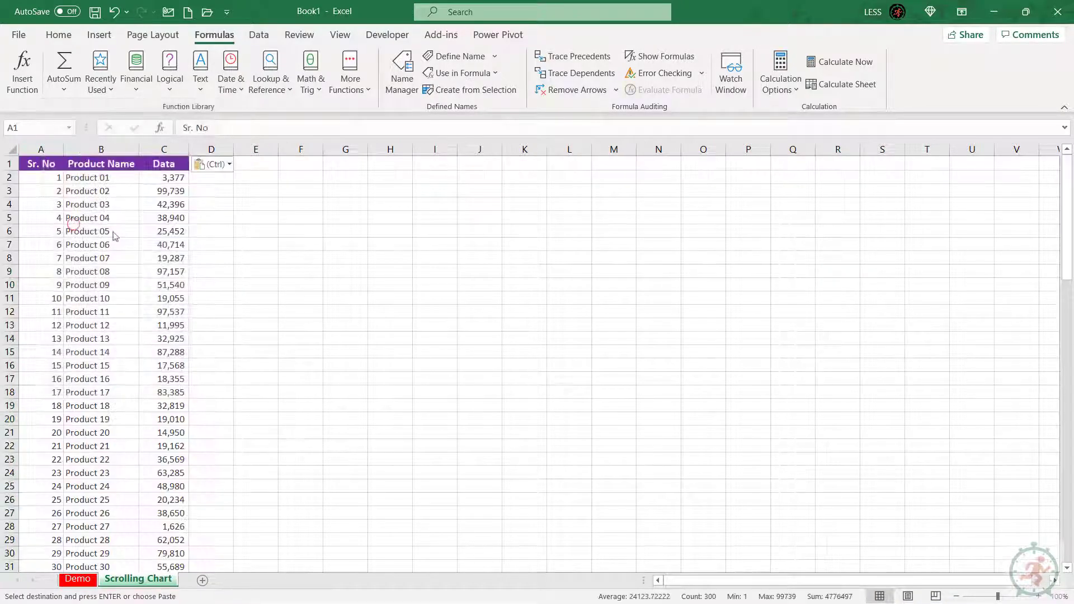
pyautogui.click(286, 263)
pyautogui.click(237, 286)
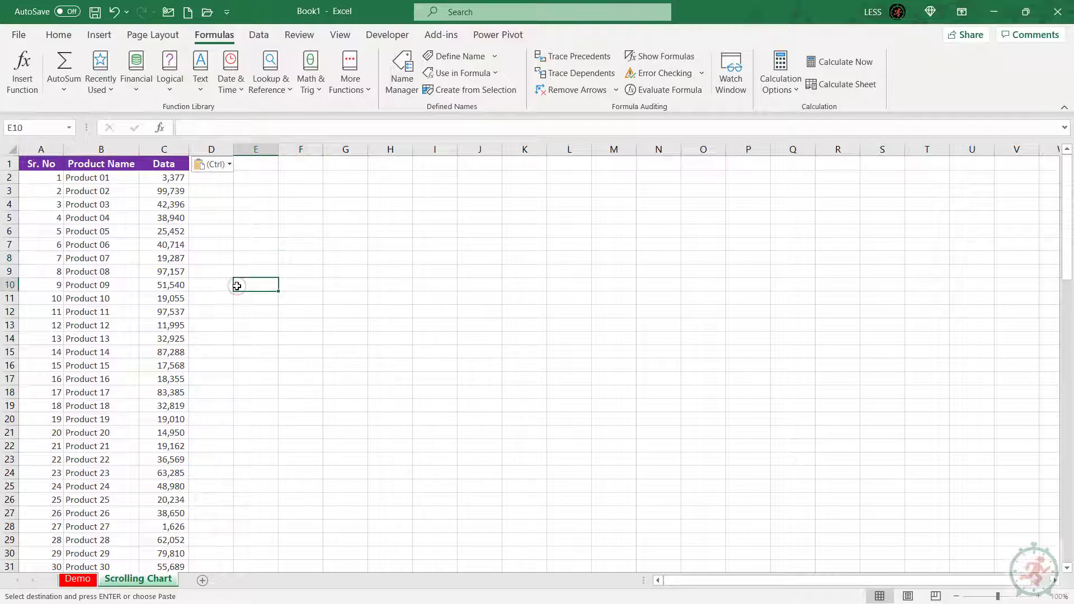
pyautogui.press('Escape')
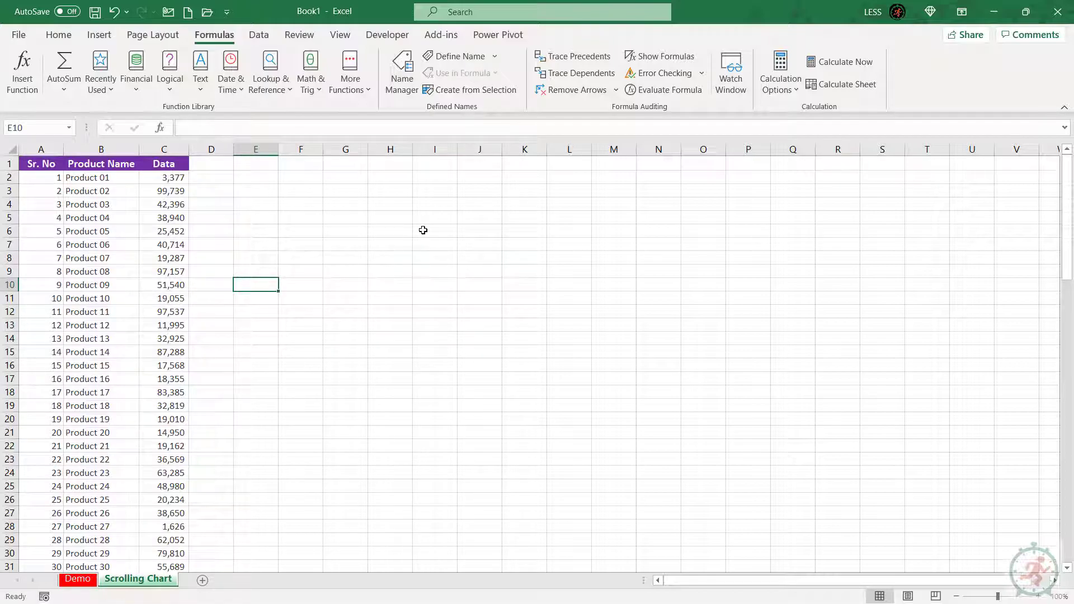
# Insert a Form Controls scroll bar from the Developer tab and draw it beside the data
pyautogui.click(389, 36)
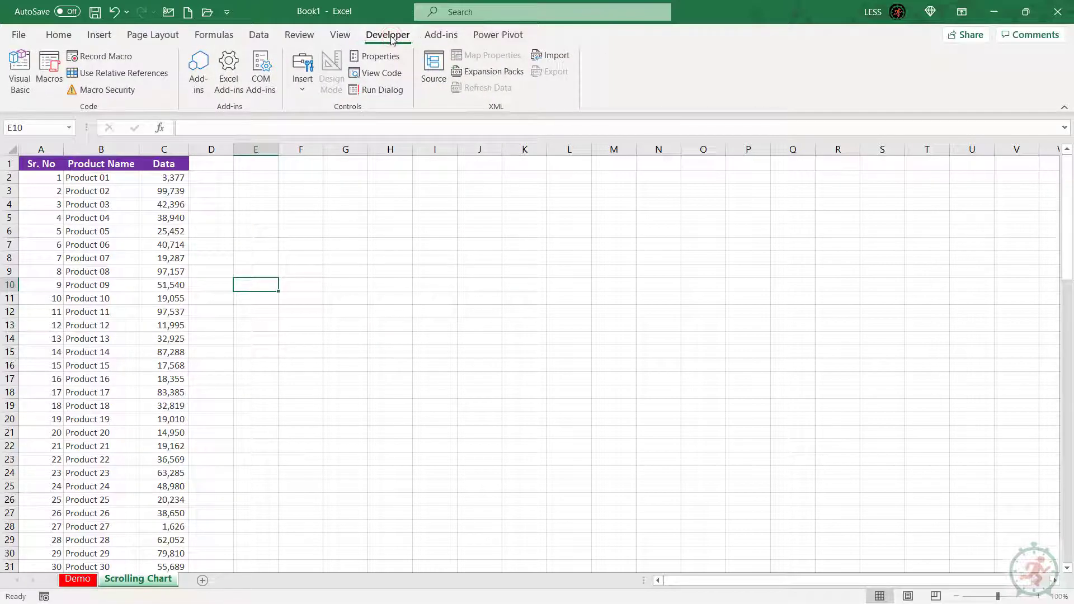
pyautogui.click(303, 76)
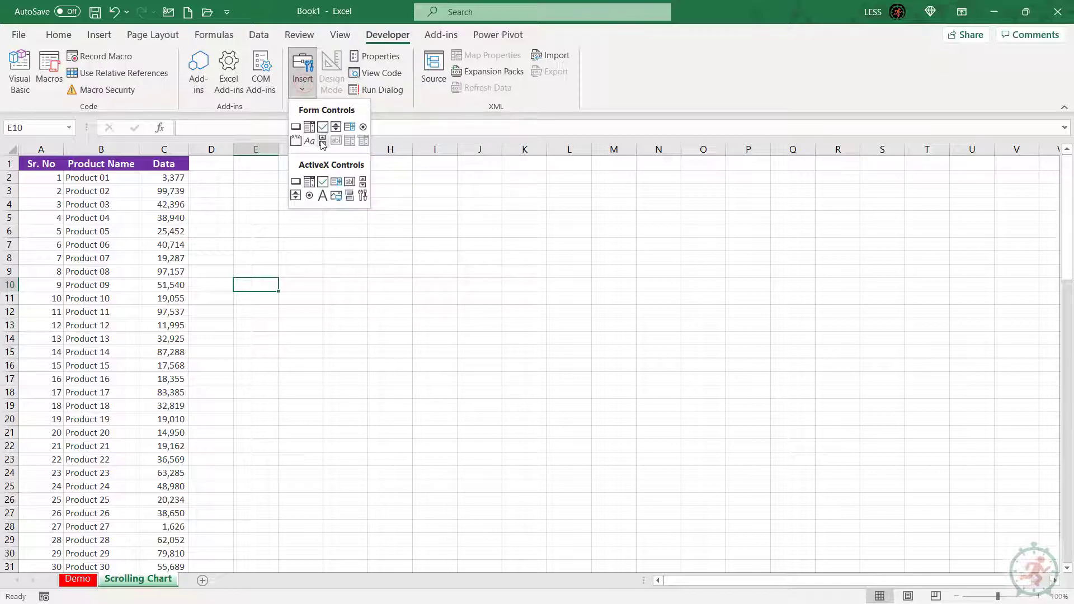
pyautogui.click(323, 141)
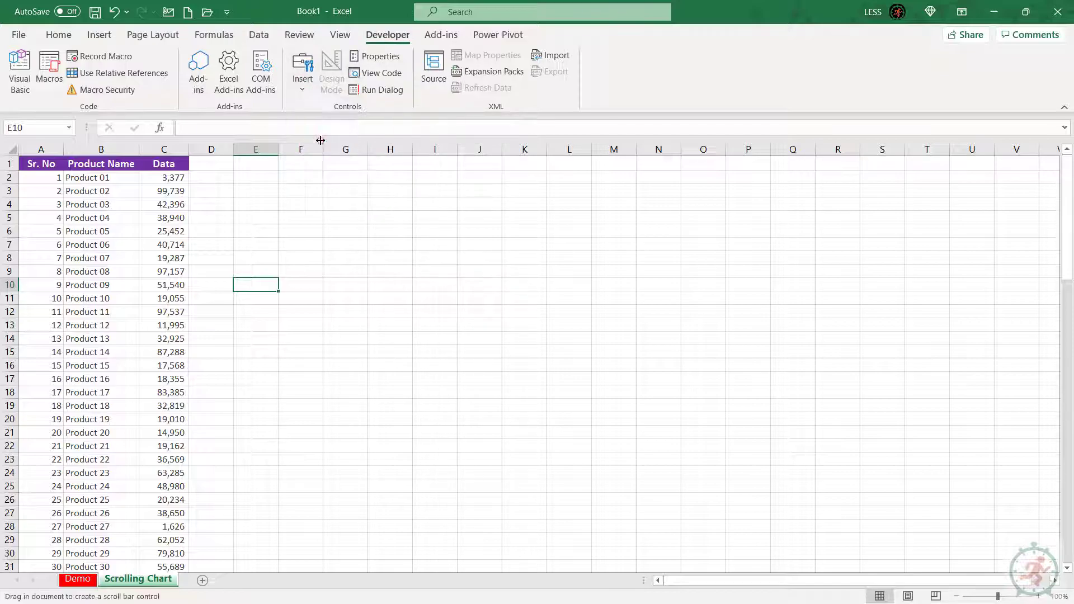
pyautogui.moveTo(244, 370); pyautogui.dragTo(579, 385)
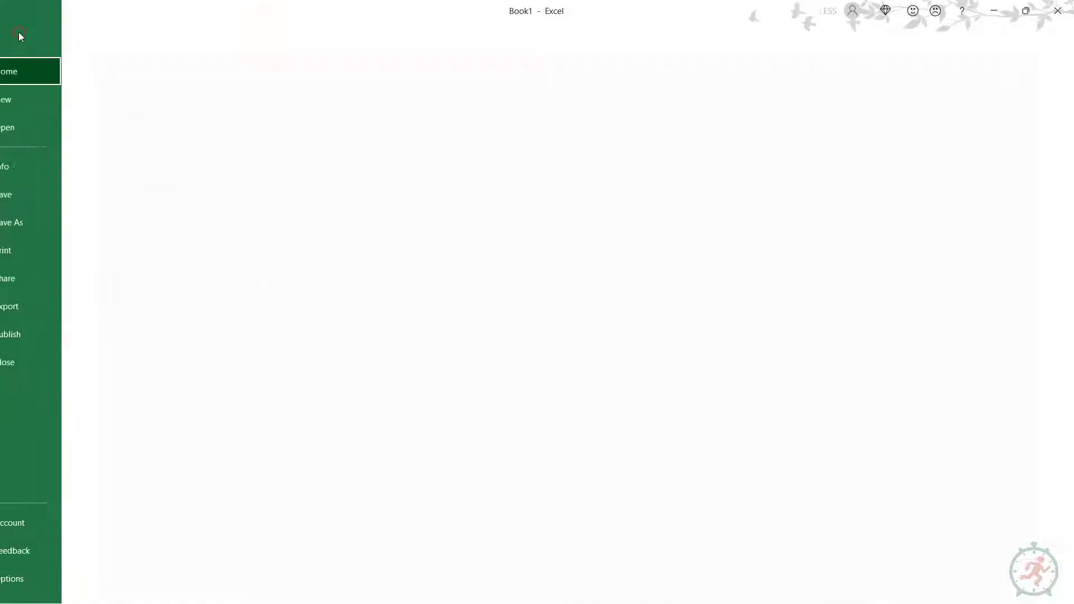
pyautogui.click(20, 37)
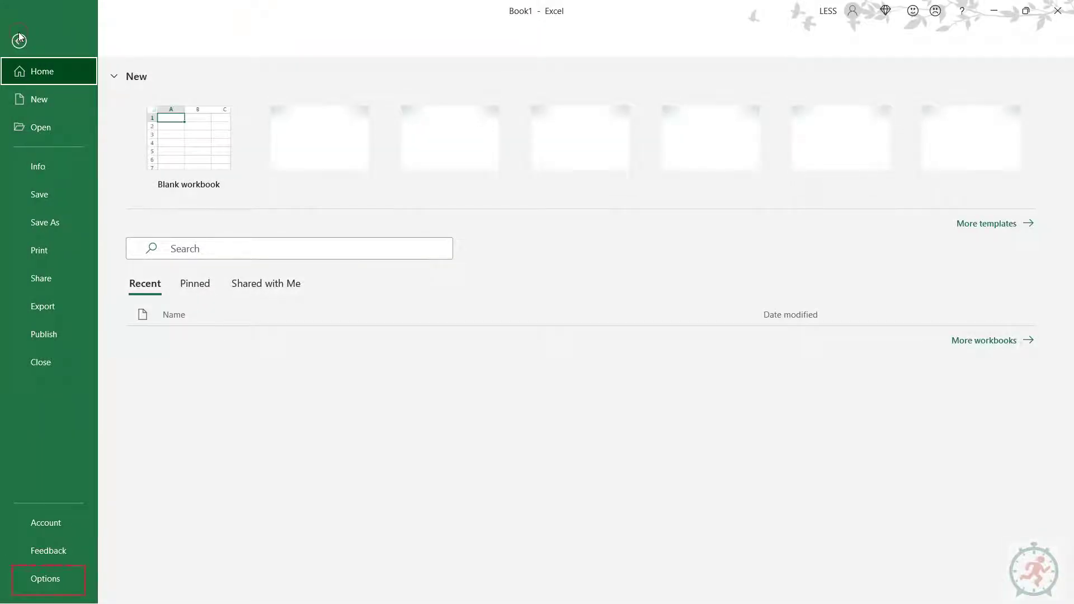
pyautogui.press('t')
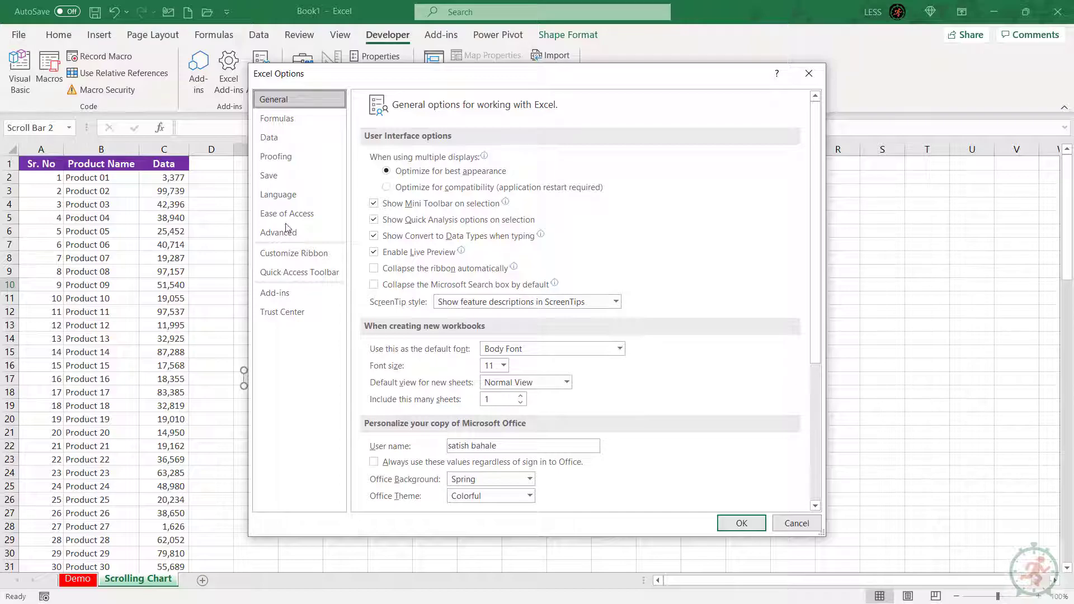
pyautogui.click(323, 255)
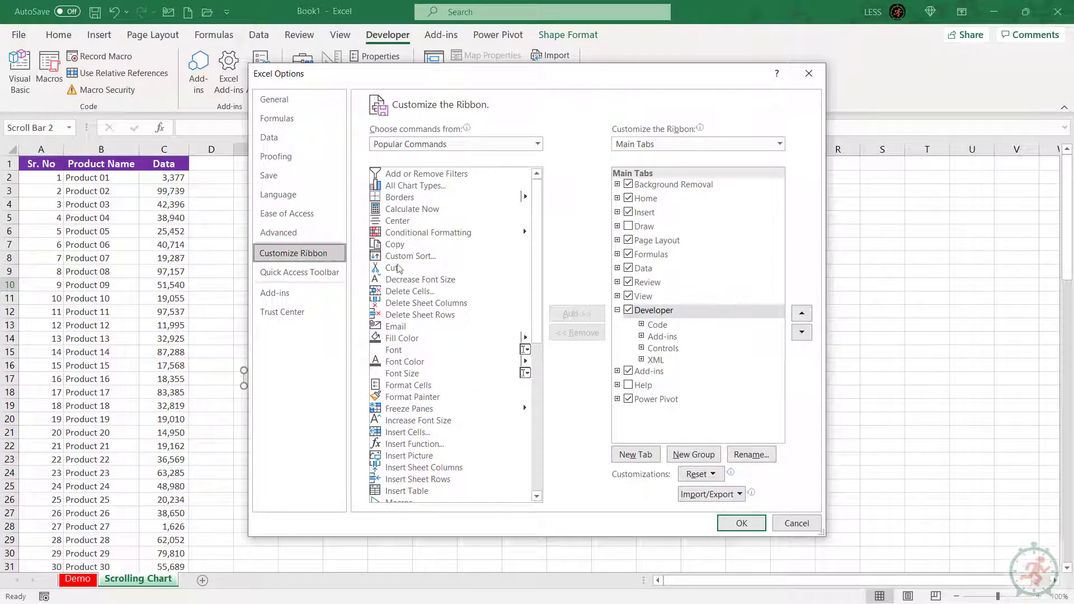
pyautogui.click(741, 524)
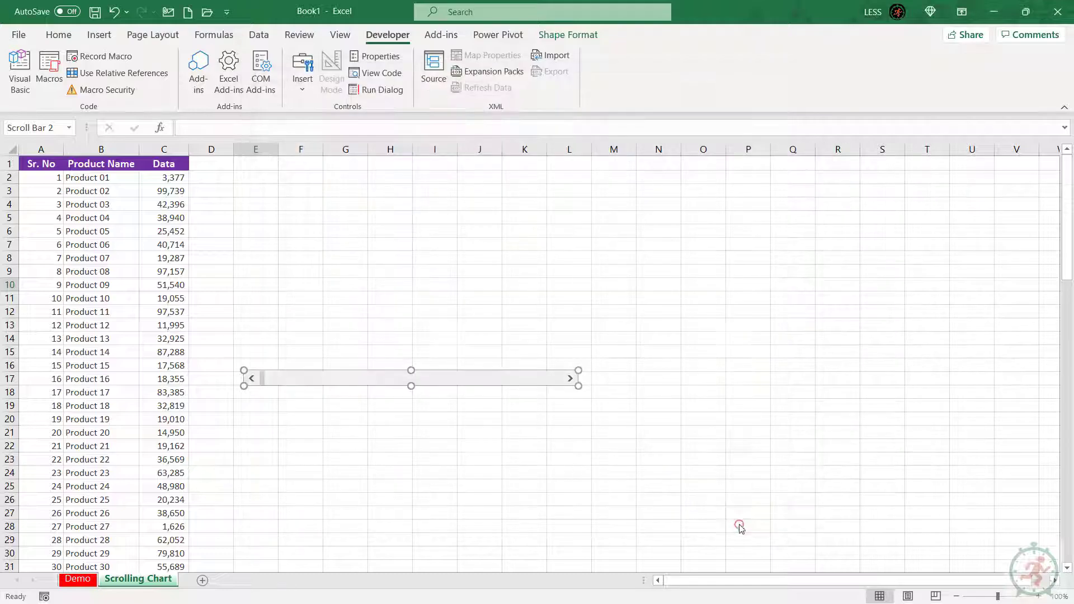
pyautogui.click(325, 432)
# Link the scroll bar to cell $O$1 through Format Control
pyautogui.rightClick(352, 379)
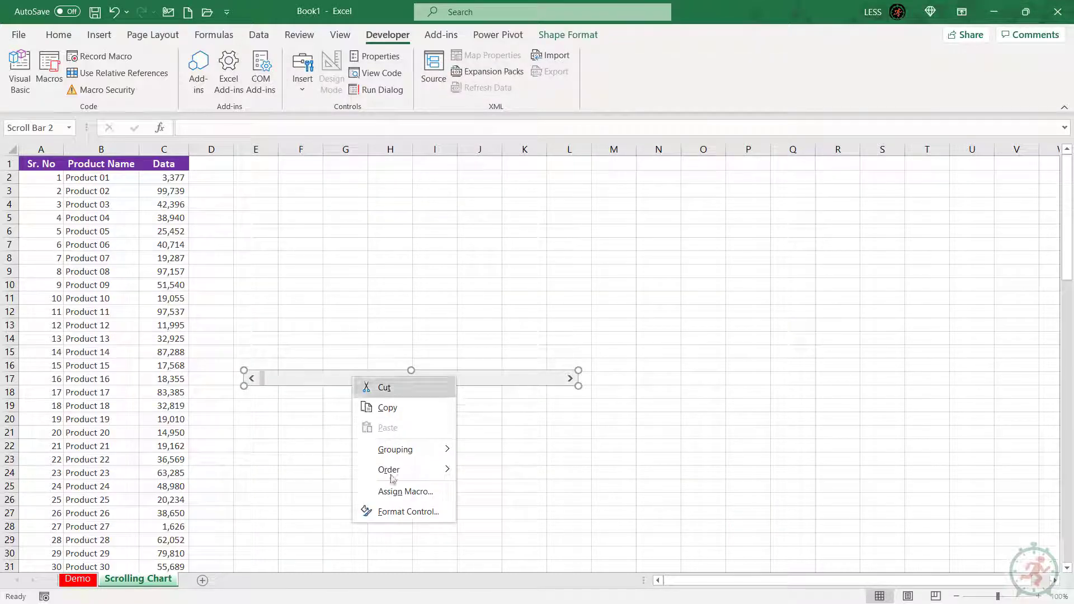
pyautogui.click(404, 510)
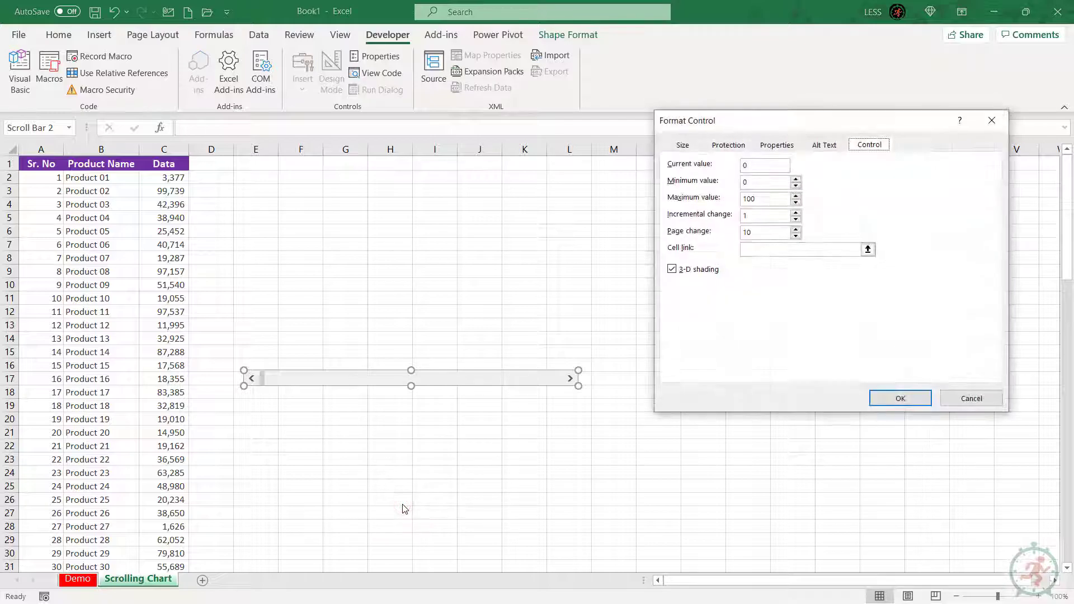
pyautogui.click(867, 249)
pyautogui.click(696, 163)
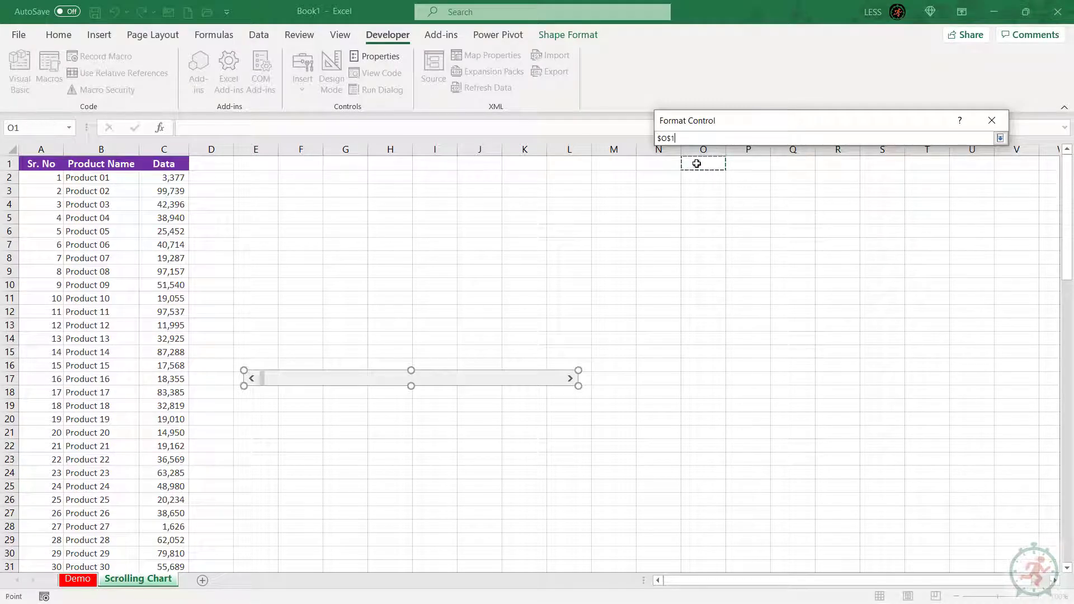
pyautogui.click(1000, 139)
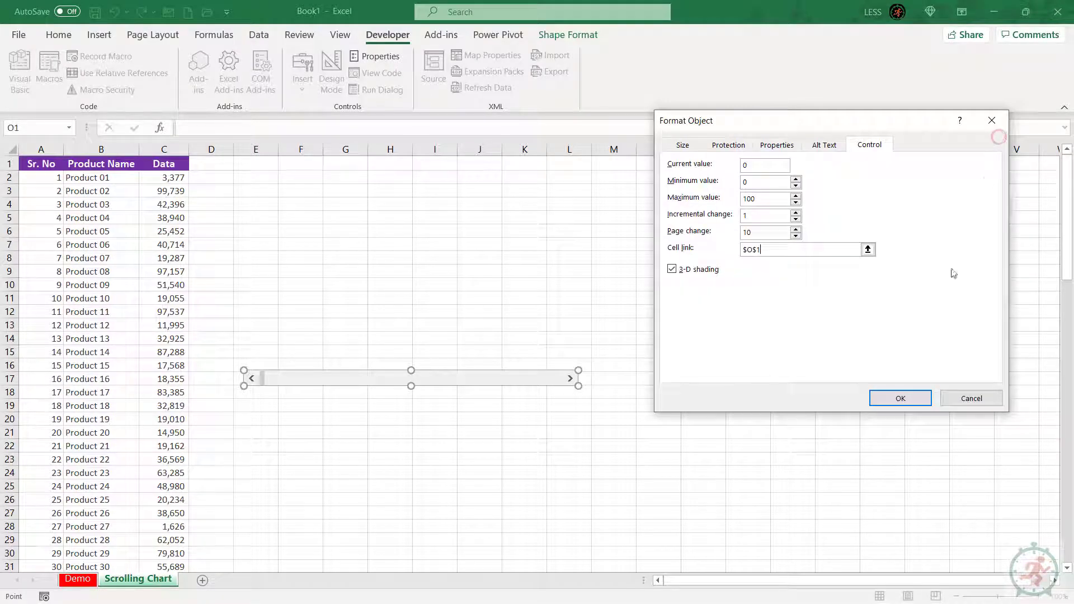
pyautogui.click(902, 398)
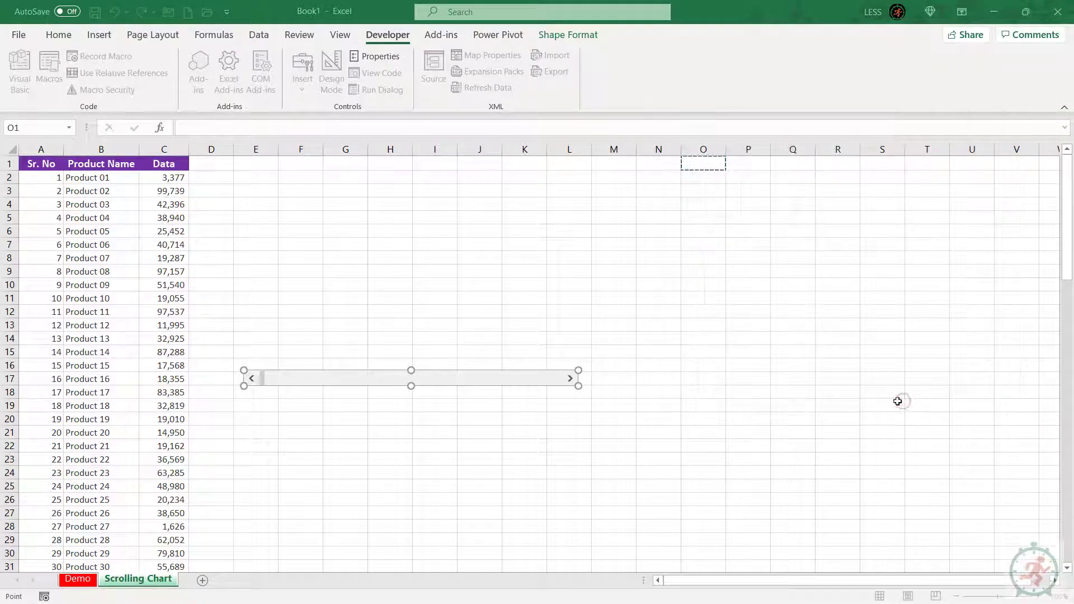
pyautogui.click(568, 405)
# Step the scroll bar forward until O1 reads 13
pyautogui.click(569, 379)
pyautogui.click(570, 379)
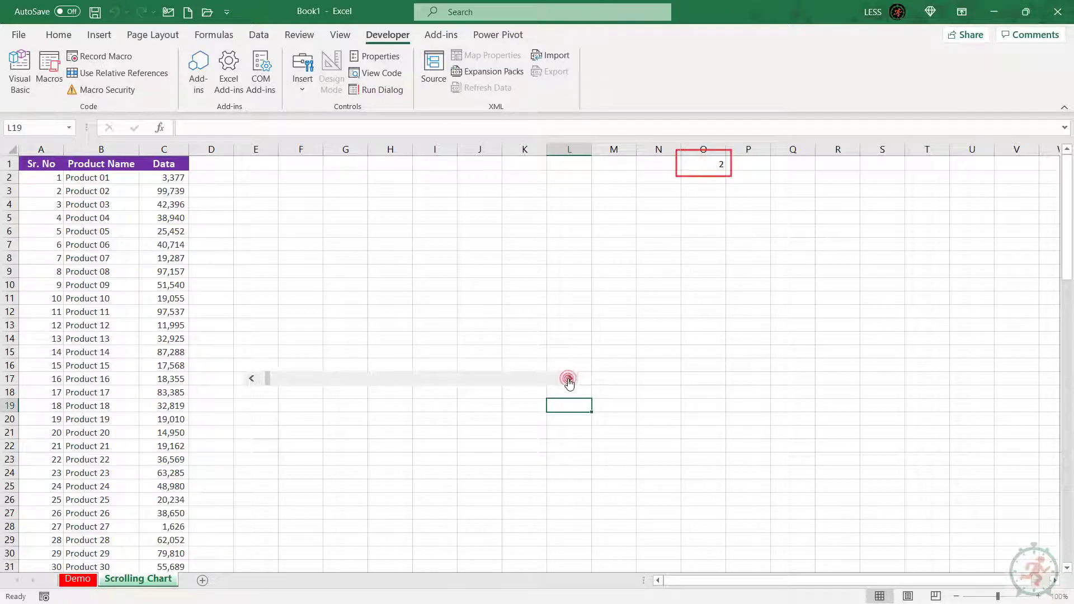
pyautogui.click(569, 379)
pyautogui.click(569, 378)
pyautogui.click(569, 379)
pyautogui.click(569, 378)
pyautogui.click(568, 378)
pyautogui.click(569, 379)
pyautogui.click(568, 379)
pyautogui.click(568, 379)
pyautogui.click(569, 379)
pyautogui.click(569, 379)
pyautogui.click(569, 379)
pyautogui.click(623, 362)
pyautogui.click(645, 217)
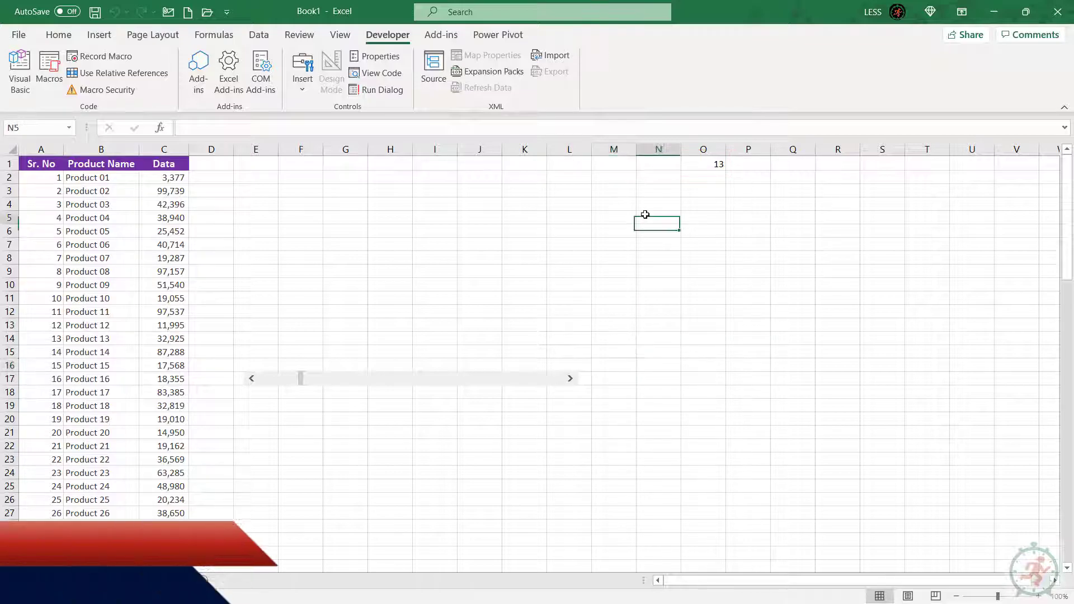
# In M2, start the formula =OFFSET($A$1,1 anchored on absolute cell A1
pyautogui.click(618, 177)
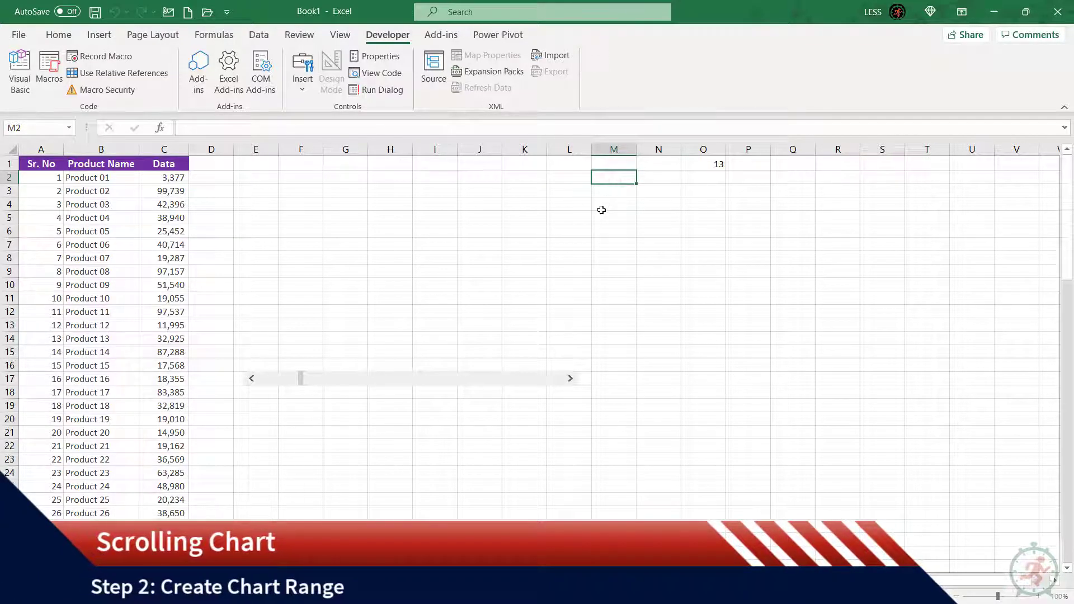
pyautogui.write('=')
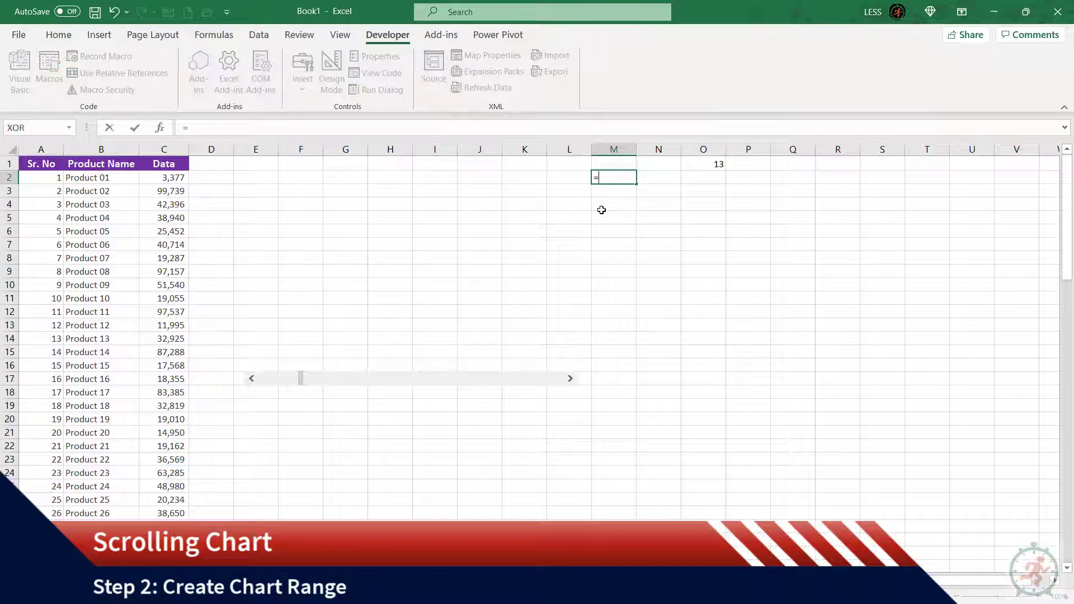
pyautogui.write('of')
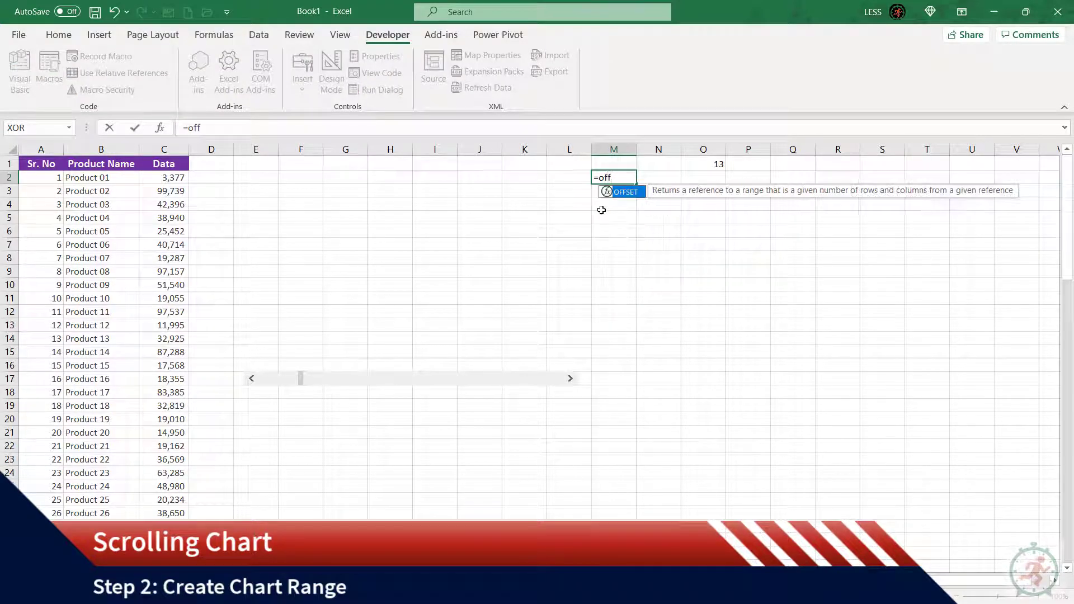
pyautogui.write('f')
pyautogui.press('Tab')
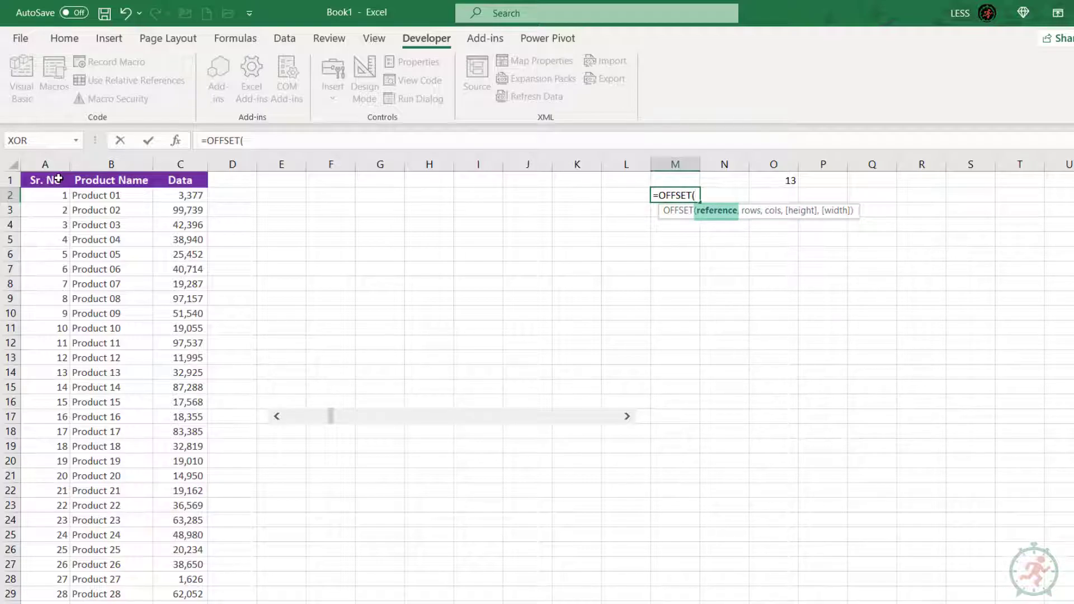
pyautogui.click(52, 178)
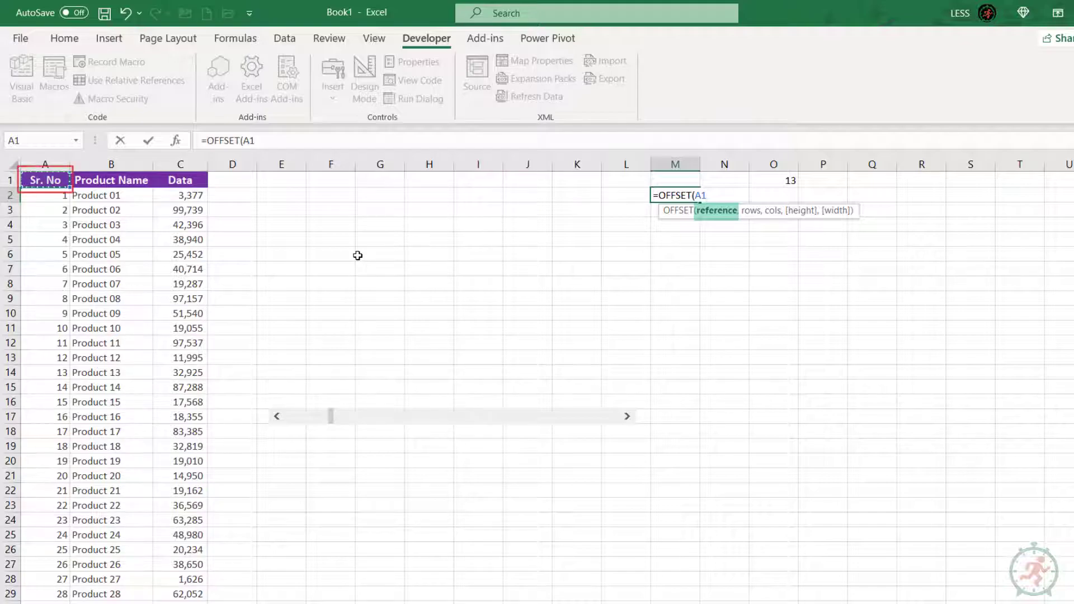
pyautogui.press('F4')
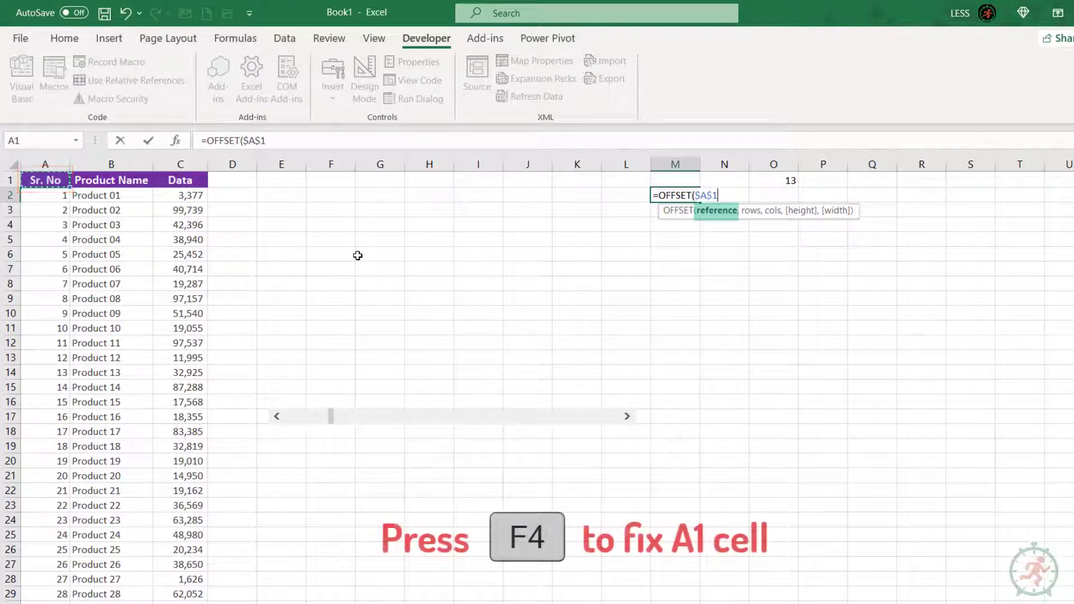
pyautogui.write(',1')
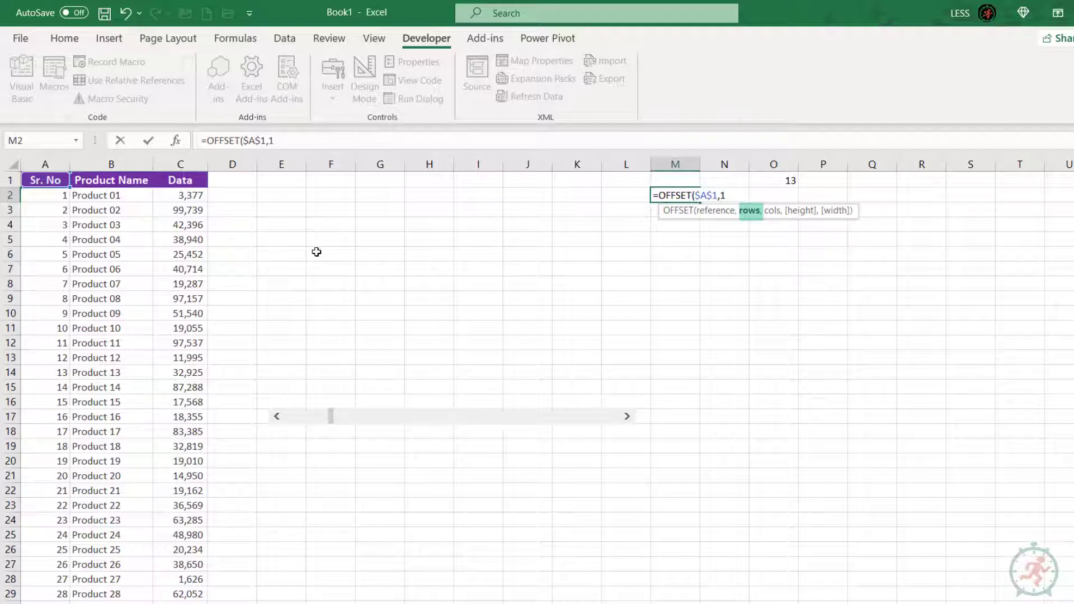
# Complete M2 as =OFFSET($A$1,1,0,10) so serials 1–10 spill down M2:M11
pyautogui.write(',0')
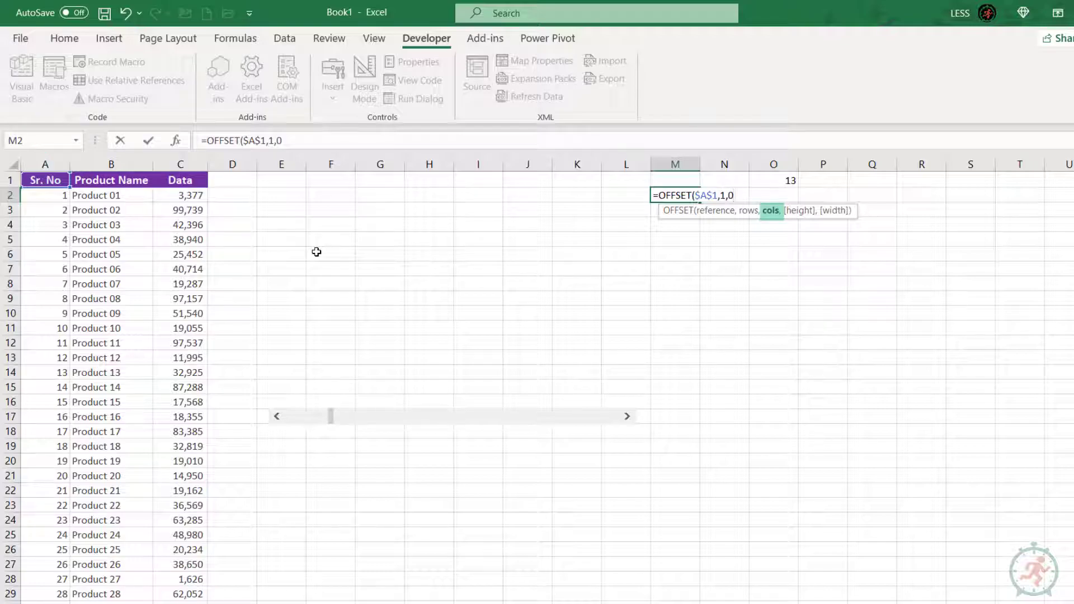
pyautogui.write(',')
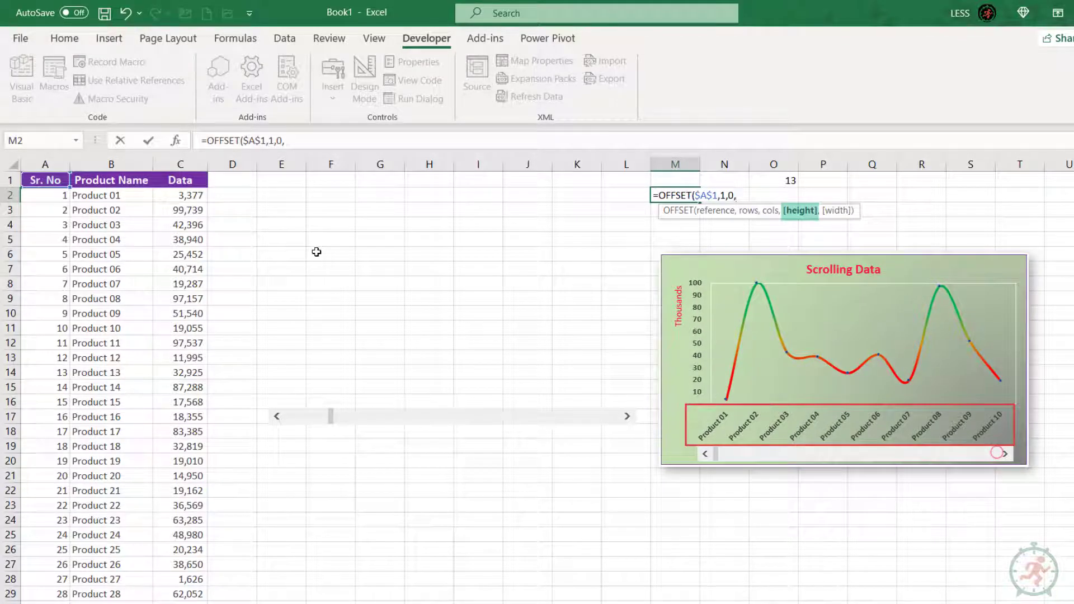
pyautogui.write('10')
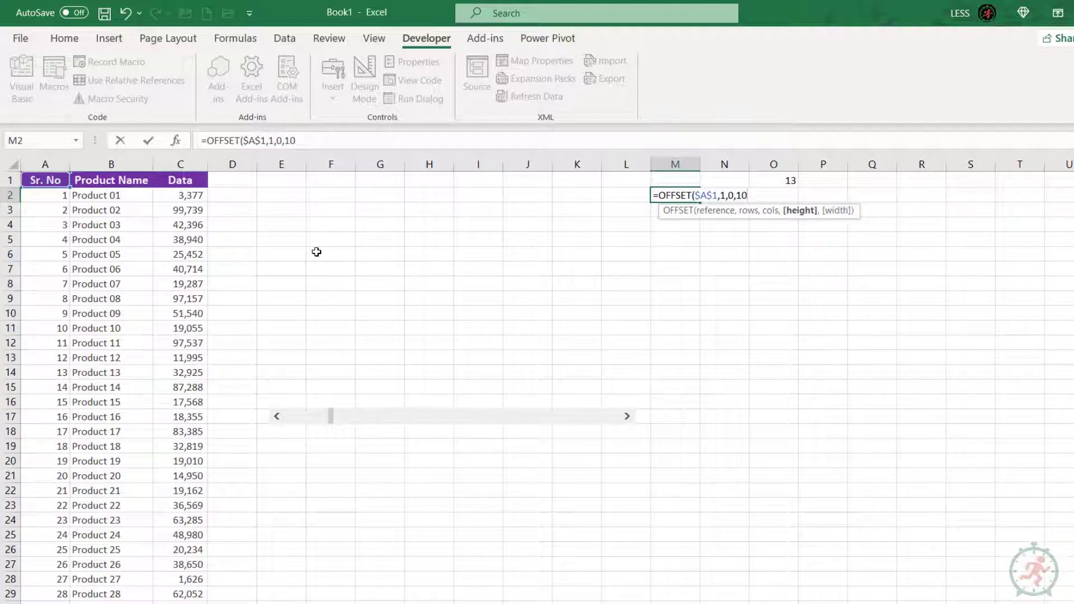
pyautogui.press('Return')
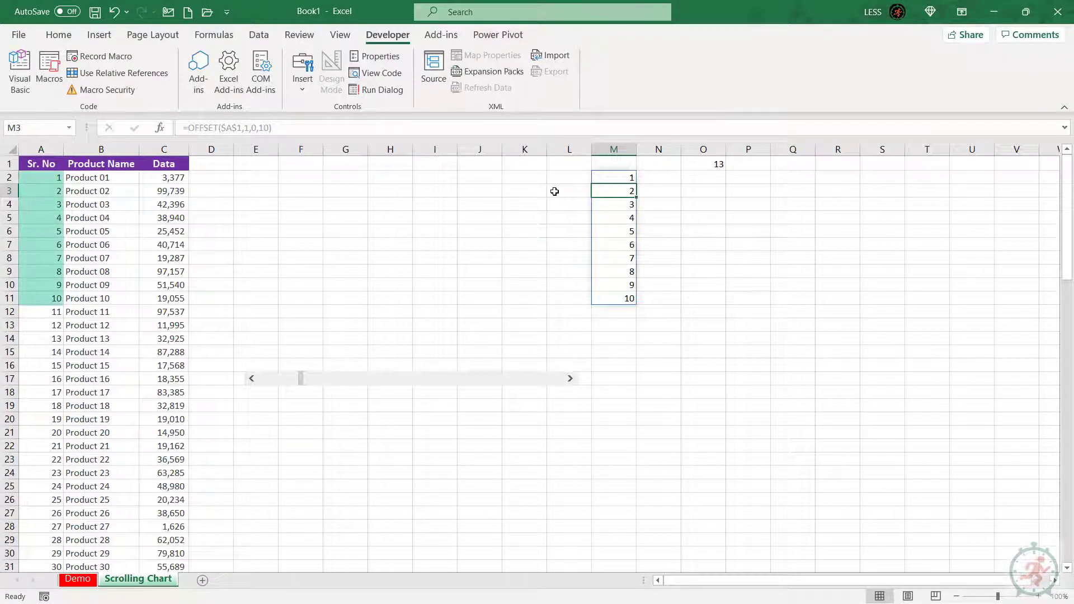
# Replace the OFFSET formula's row offset in M2 with absolute reference $O$1
pyautogui.click(608, 180)
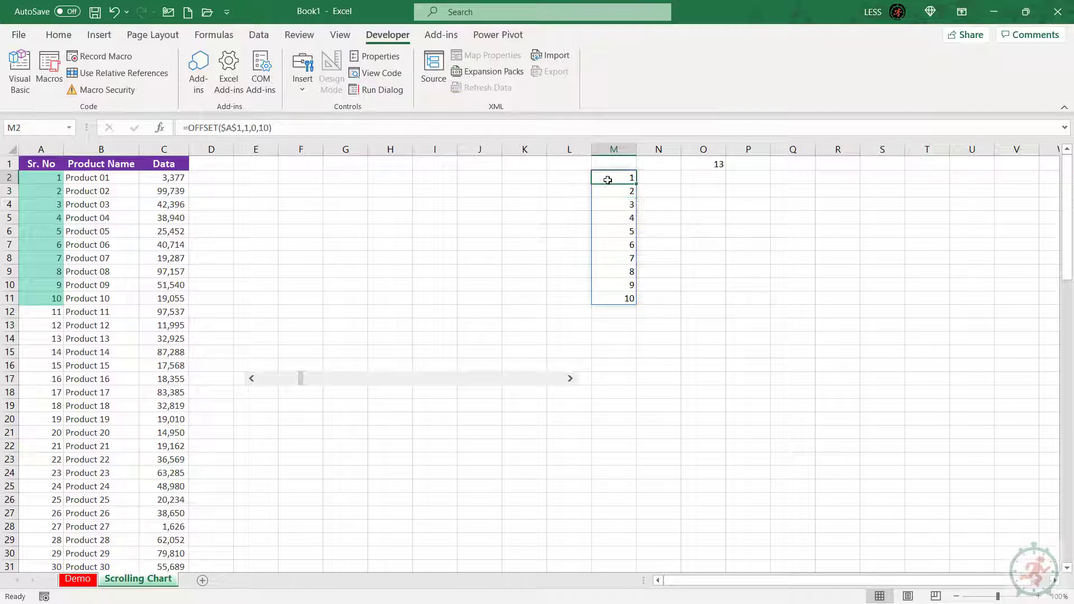
pyautogui.doubleClick(247, 127)
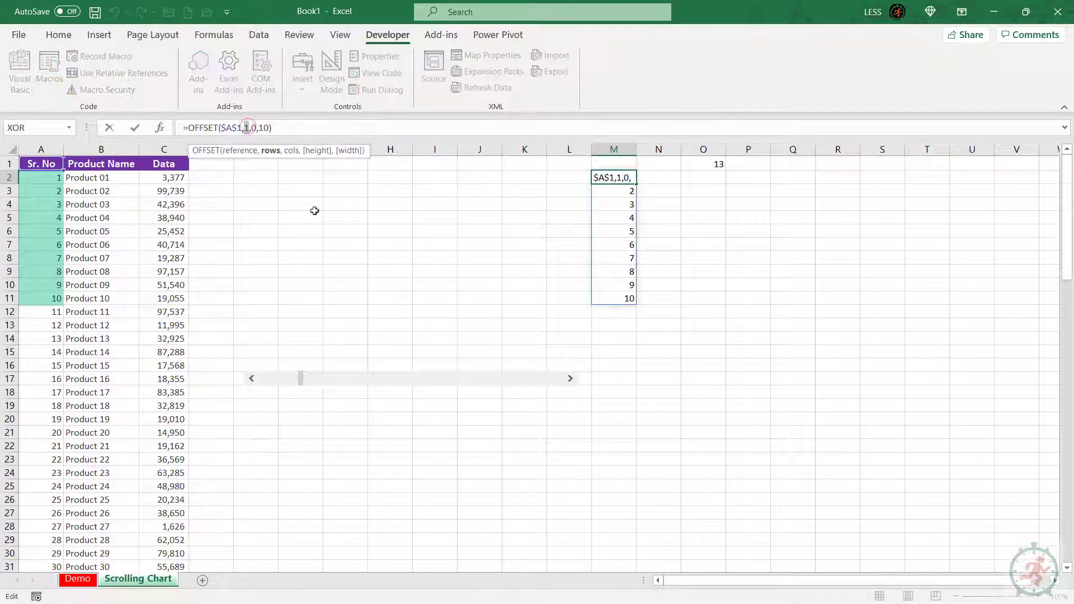
pyautogui.write('2')
pyautogui.press('Return')
pyautogui.click(618, 178)
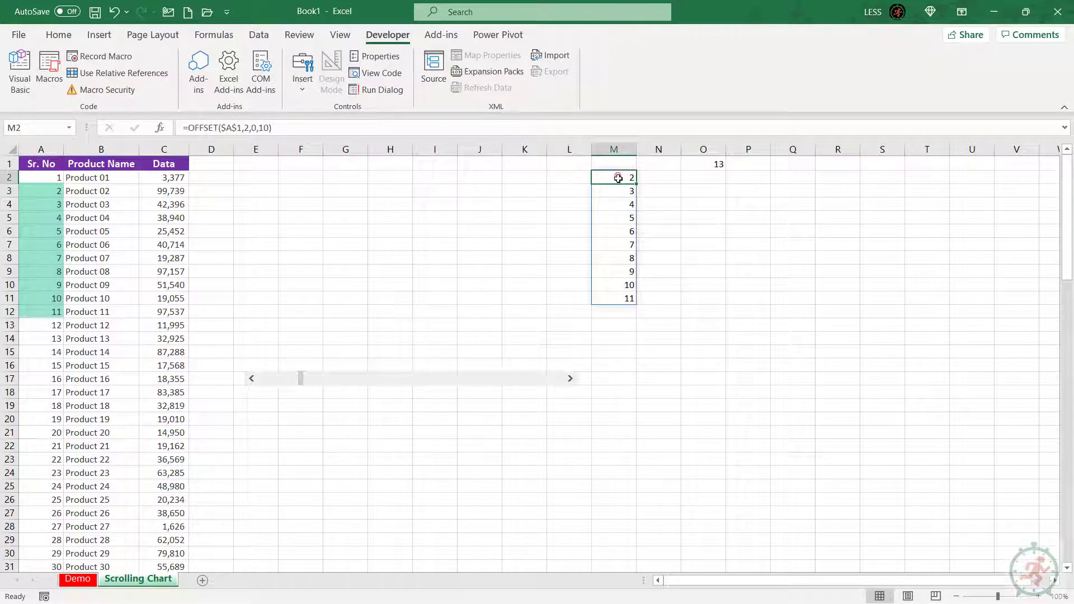
pyautogui.click(247, 127)
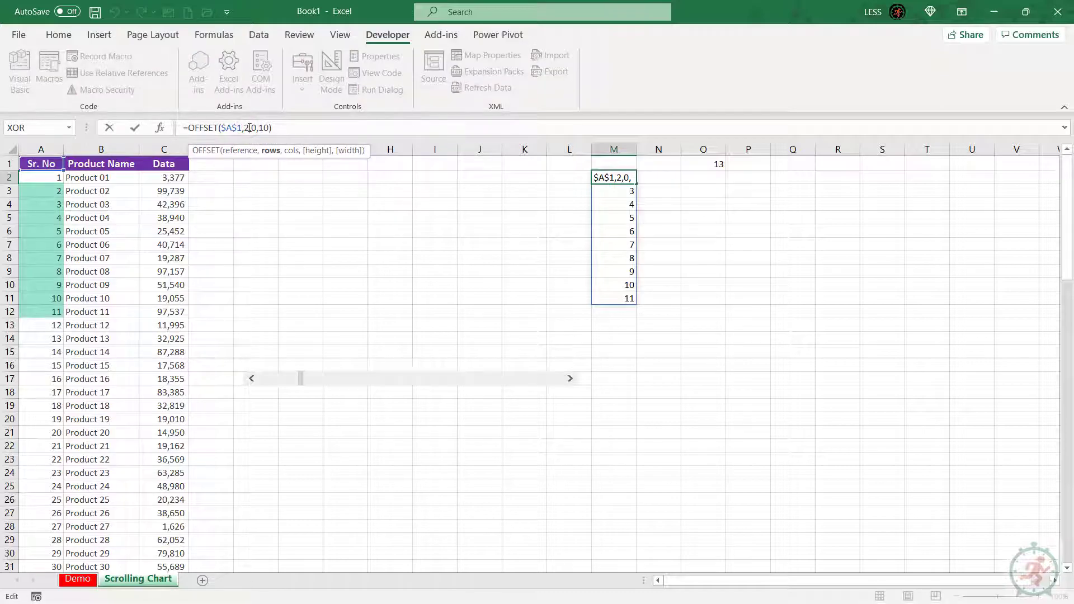
pyautogui.click(719, 164)
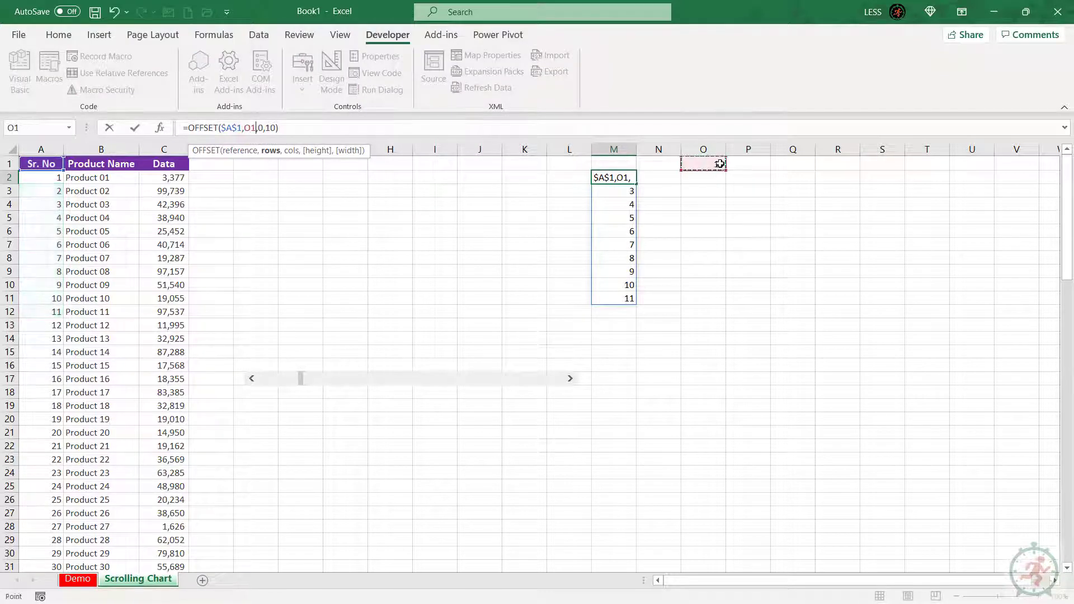
pyautogui.press('F4')
pyautogui.press('Return')
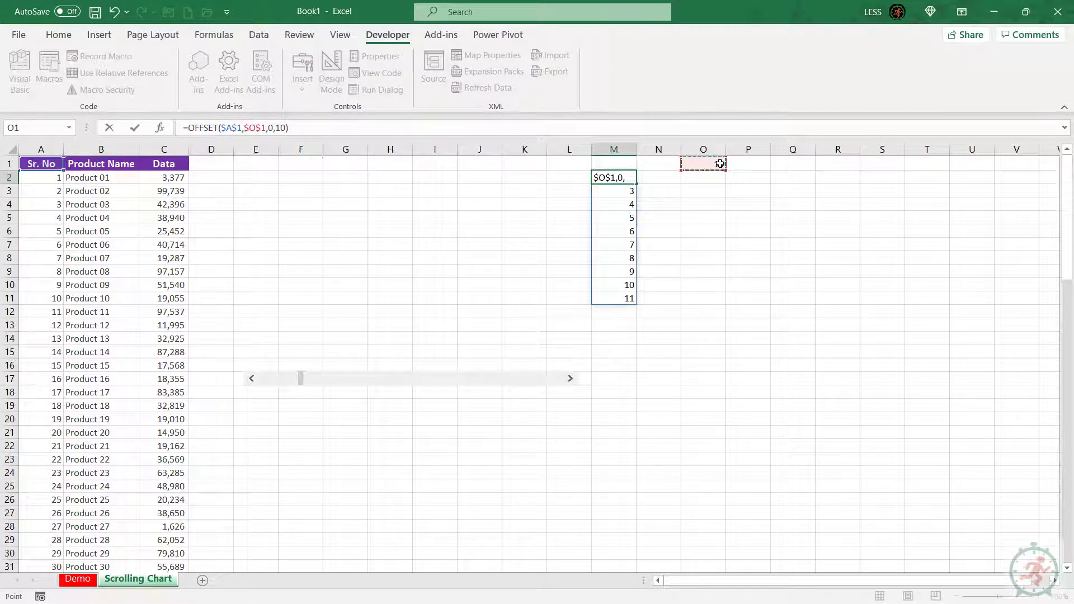
# Step the scroll bar back until O1 returns to 0
pyautogui.click(253, 379)
pyautogui.click(253, 379)
pyautogui.click(252, 379)
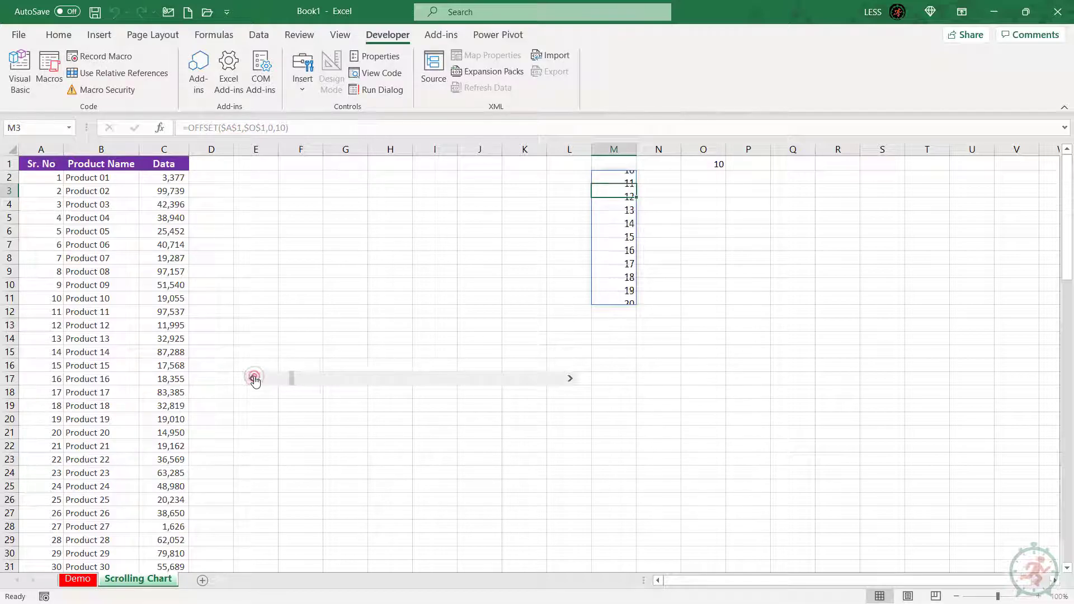
pyautogui.click(253, 378)
pyautogui.click(253, 379)
pyautogui.click(253, 379)
pyautogui.click(253, 379)
pyautogui.click(253, 379)
pyautogui.click(253, 378)
pyautogui.click(253, 378)
pyautogui.click(253, 378)
pyautogui.click(253, 379)
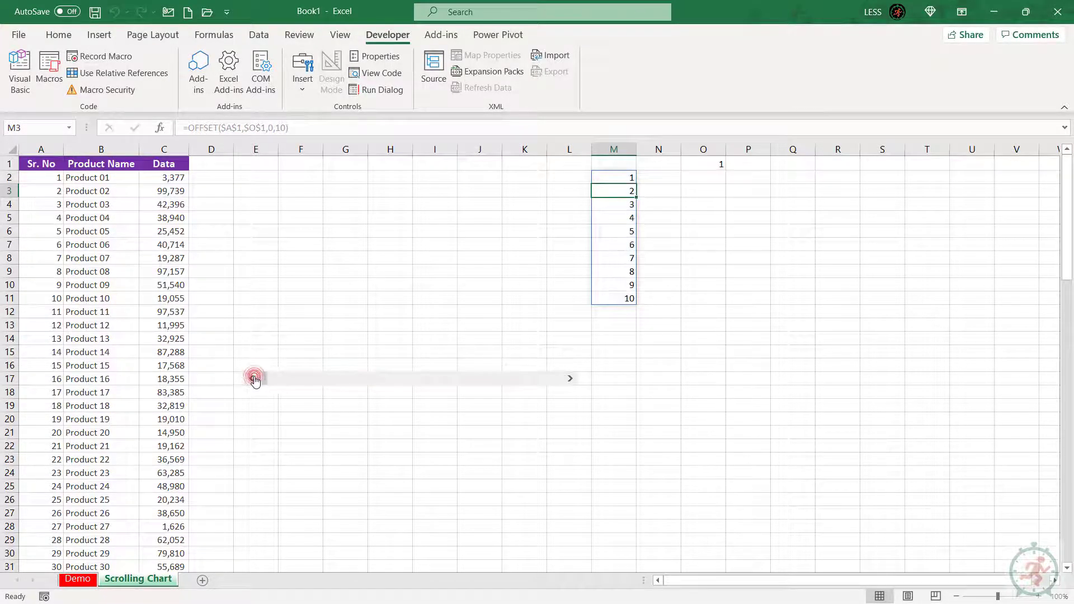
pyautogui.click(253, 379)
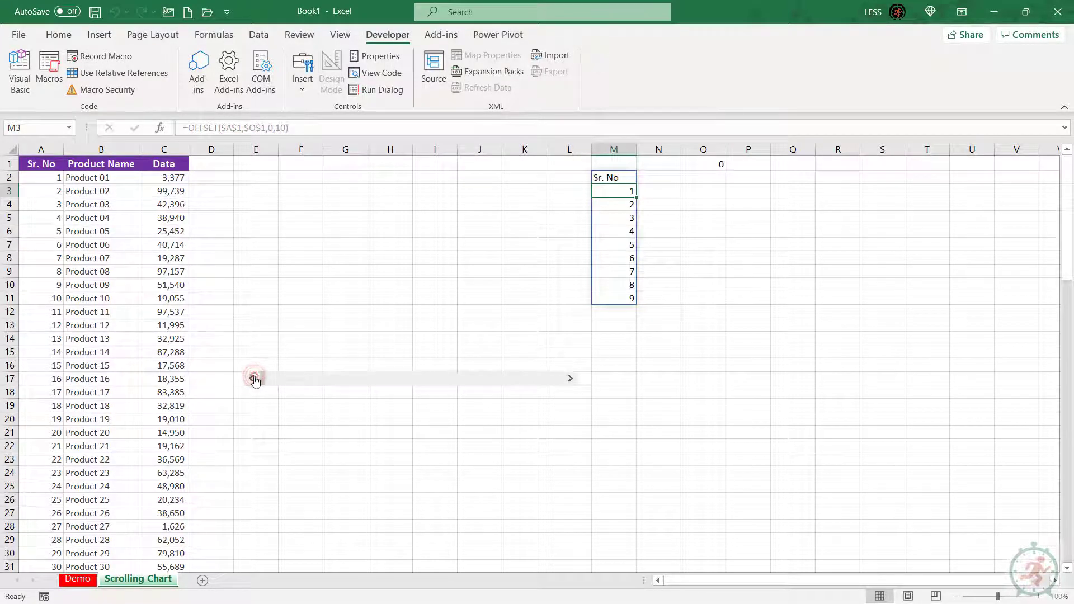
# Set the scroll bar's minimum value to 1 in Format Control
pyautogui.rightClick(416, 384)
pyautogui.click(467, 511)
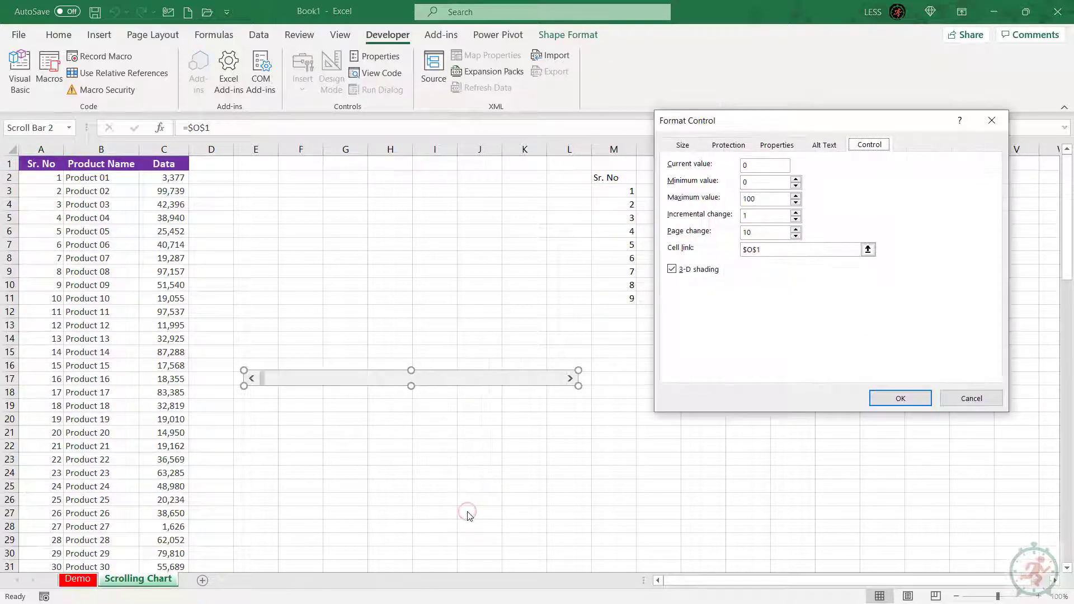
pyautogui.moveTo(822, 122); pyautogui.dragTo(824, 194)
pyautogui.moveTo(758, 254); pyautogui.dragTo(727, 255)
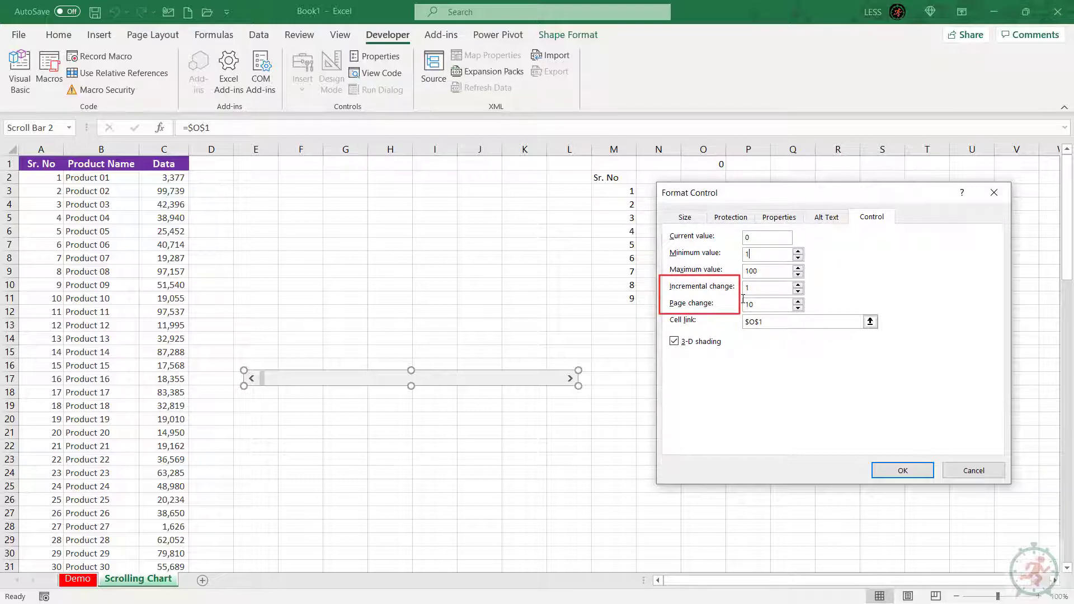
pyautogui.moveTo(794, 193); pyautogui.dragTo(819, 222)
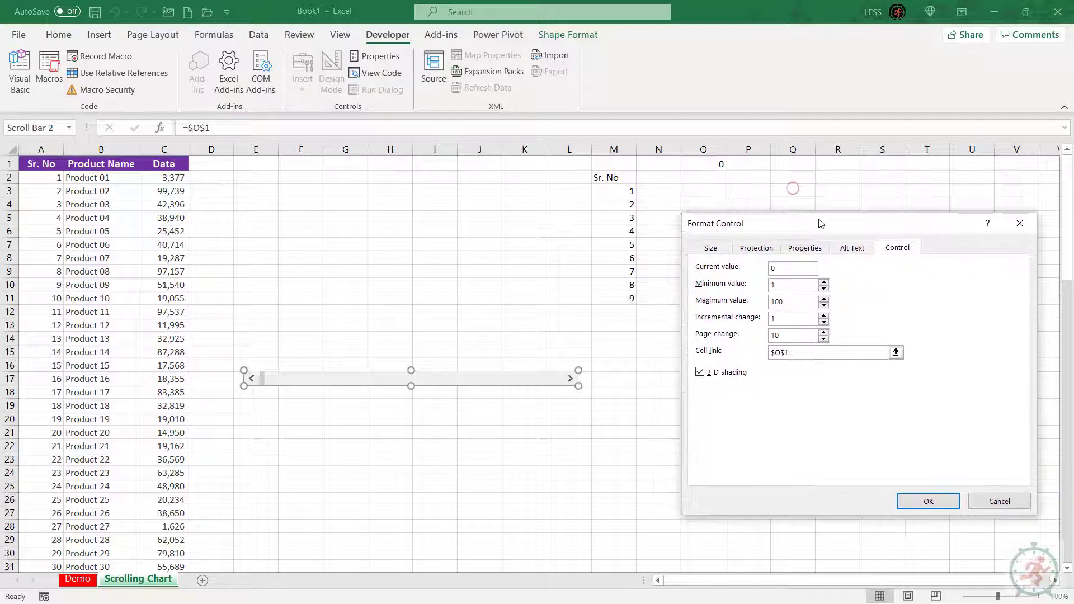
pyautogui.click(927, 499)
pyautogui.click(537, 426)
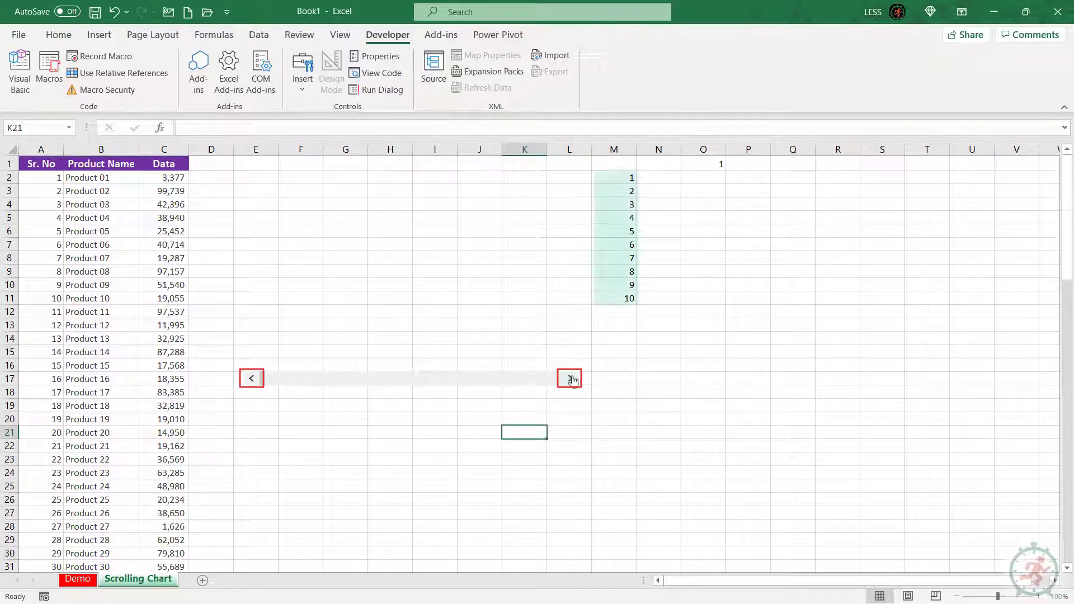
# Step and page O1 up and down, ending at 25 so M2:M11 list 25–34
pyautogui.click(570, 379)
pyautogui.click(570, 379)
pyautogui.click(570, 379)
pyautogui.click(571, 379)
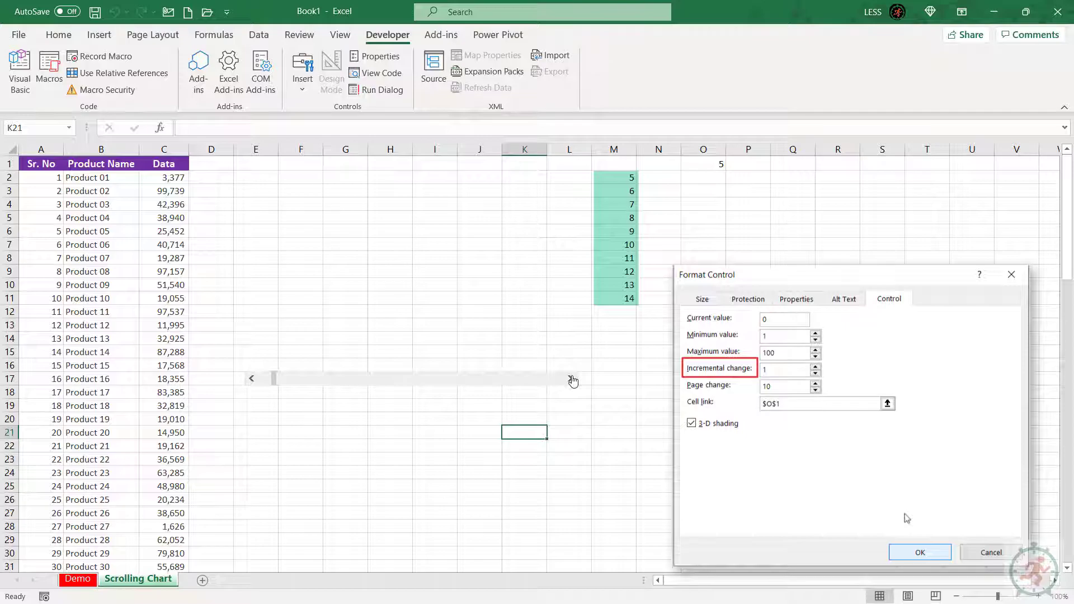
pyautogui.click(379, 383)
pyautogui.click(400, 380)
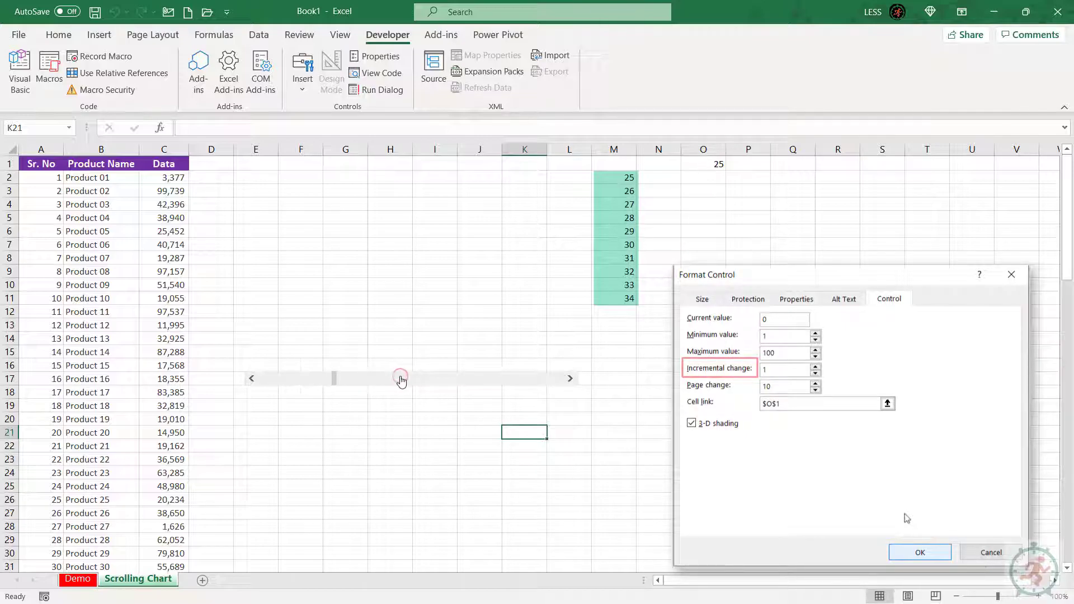
pyautogui.click(400, 376)
pyautogui.click(418, 381)
pyautogui.click(449, 381)
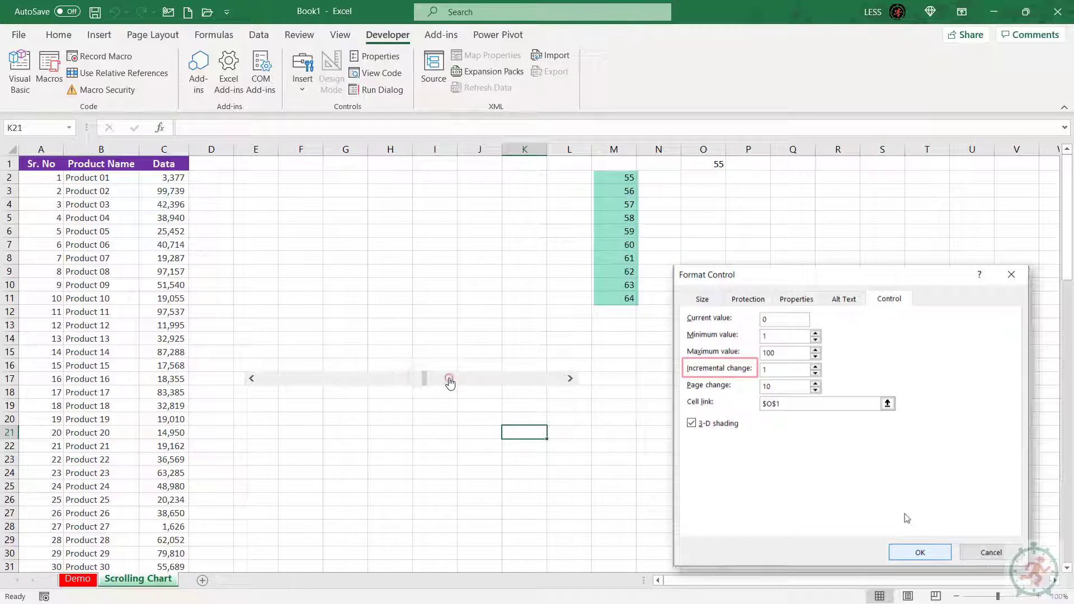
pyautogui.click(318, 384)
pyautogui.click(318, 384)
pyautogui.click(313, 383)
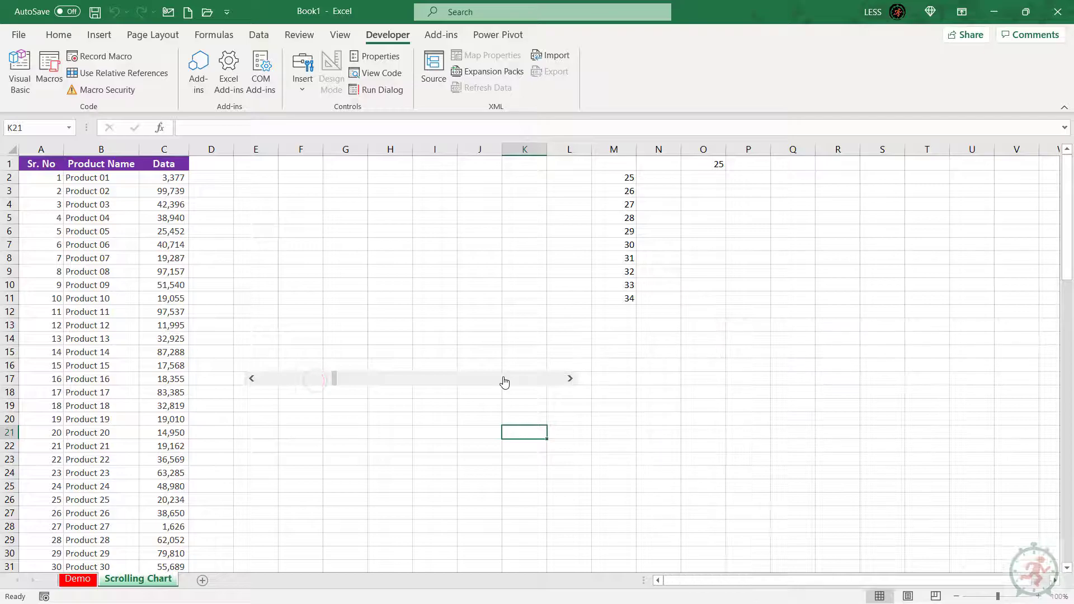
# Set the scroll bar's page change to 5 in Format Control
pyautogui.rightClick(504, 380)
pyautogui.click(559, 511)
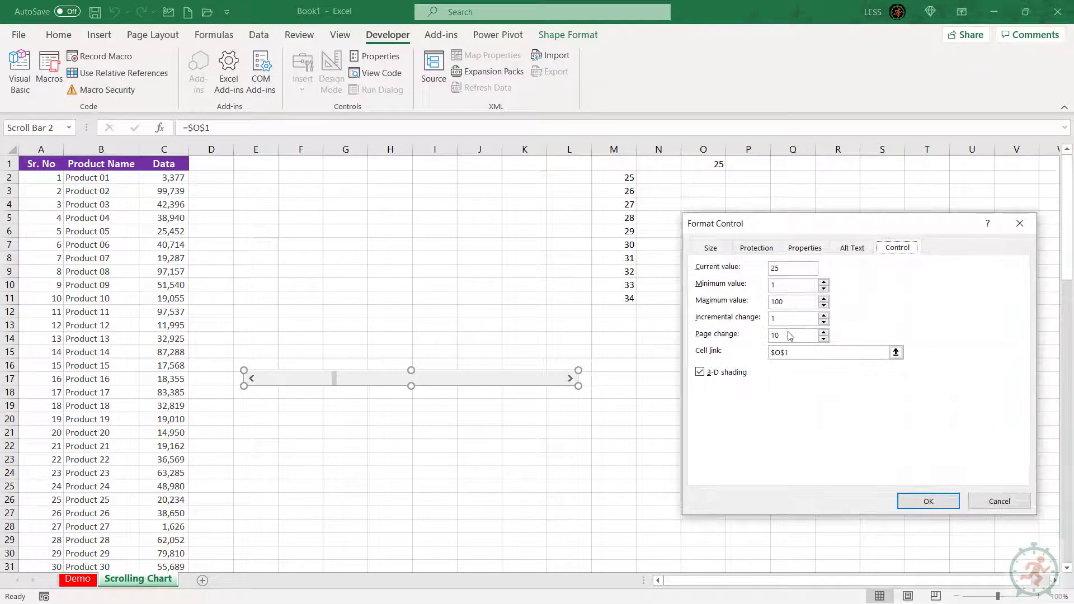
pyautogui.moveTo(786, 335); pyautogui.dragTo(764, 335)
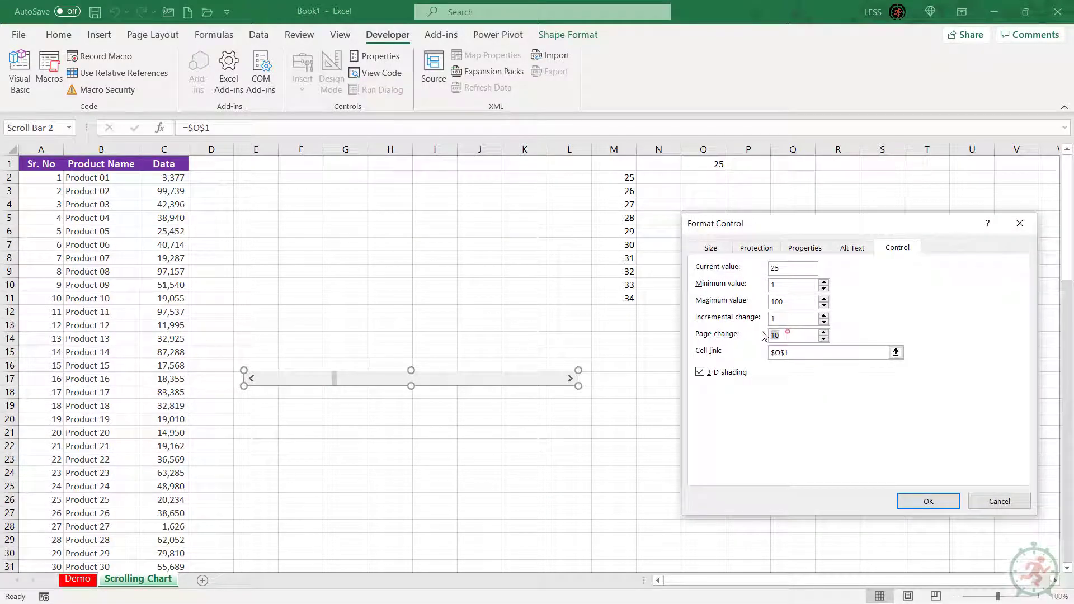
pyautogui.click(925, 500)
pyautogui.click(453, 423)
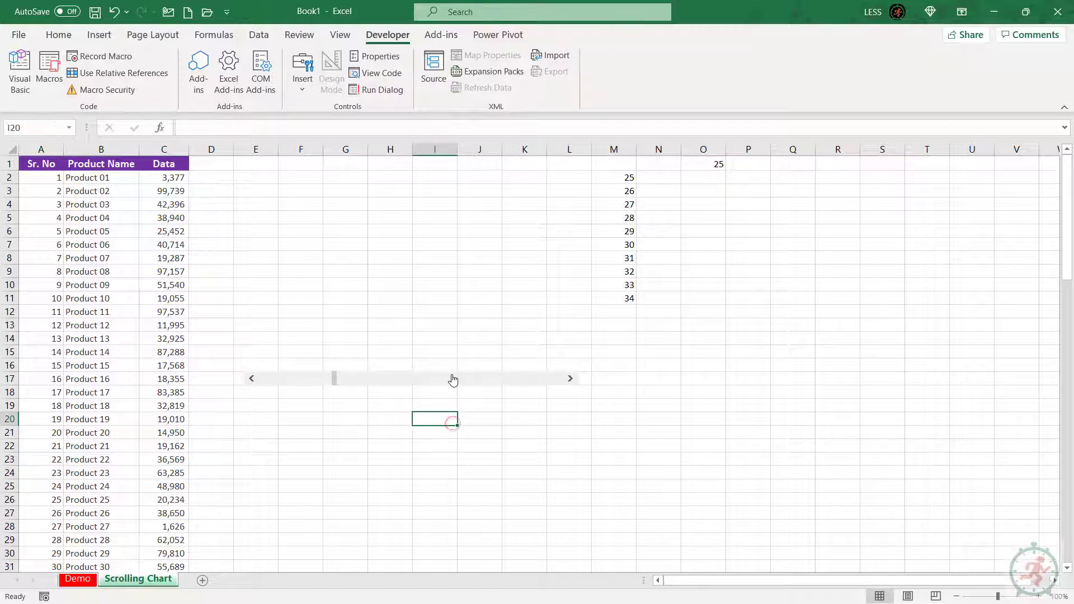
# Page O1 back and forth in steps of 5, leaving it at 35 with M2:M11 showing 35–44
pyautogui.click(452, 375)
pyautogui.click(452, 374)
pyautogui.click(470, 383)
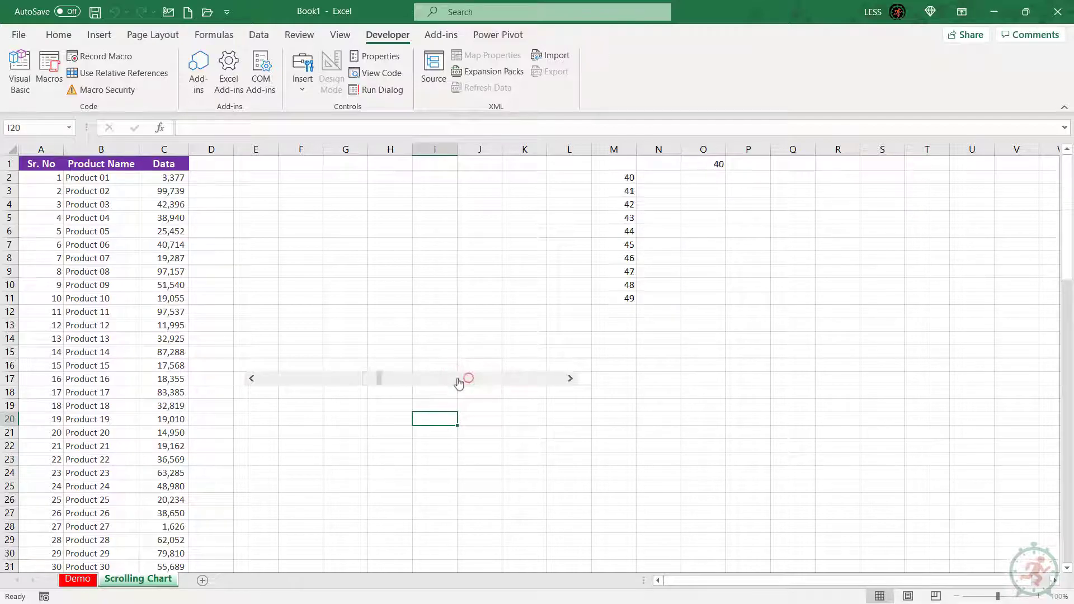
pyautogui.click(329, 382)
pyautogui.click(300, 381)
pyautogui.click(398, 381)
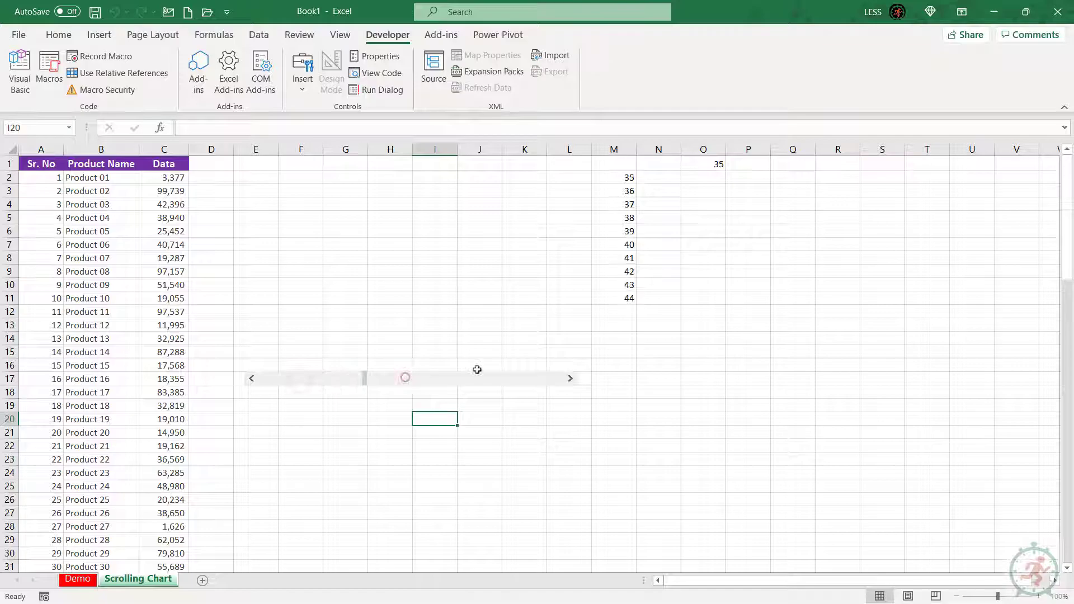
pyautogui.click(643, 351)
pyautogui.click(626, 178)
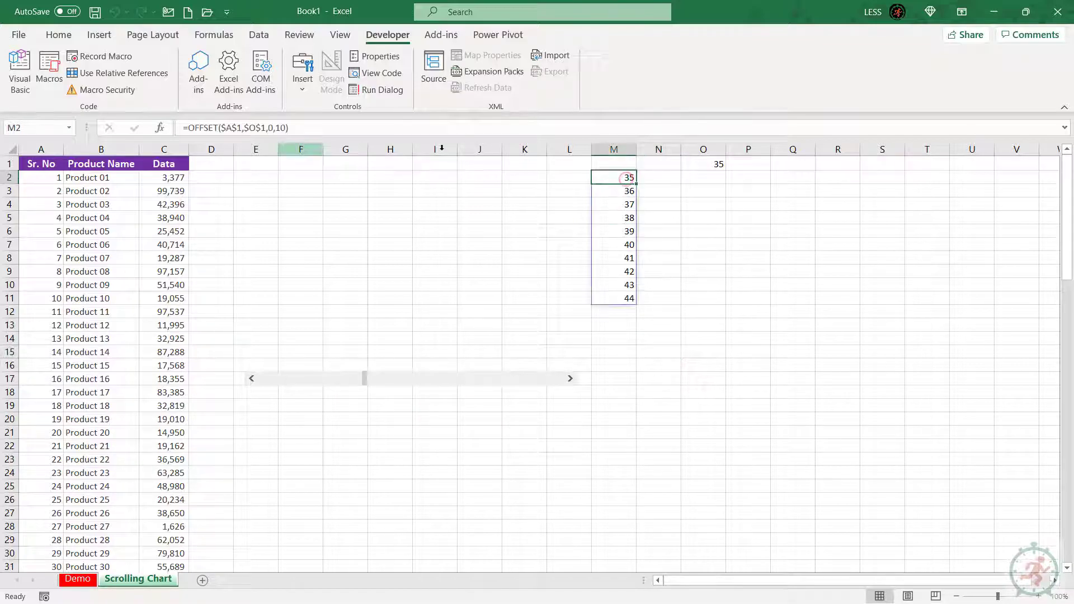
pyautogui.moveTo(289, 127); pyautogui.dragTo(92, 132)
# Copy M2's OFFSET formula and define it as the named range Sr_No
pyautogui.hotkey('ctrl', 'c')
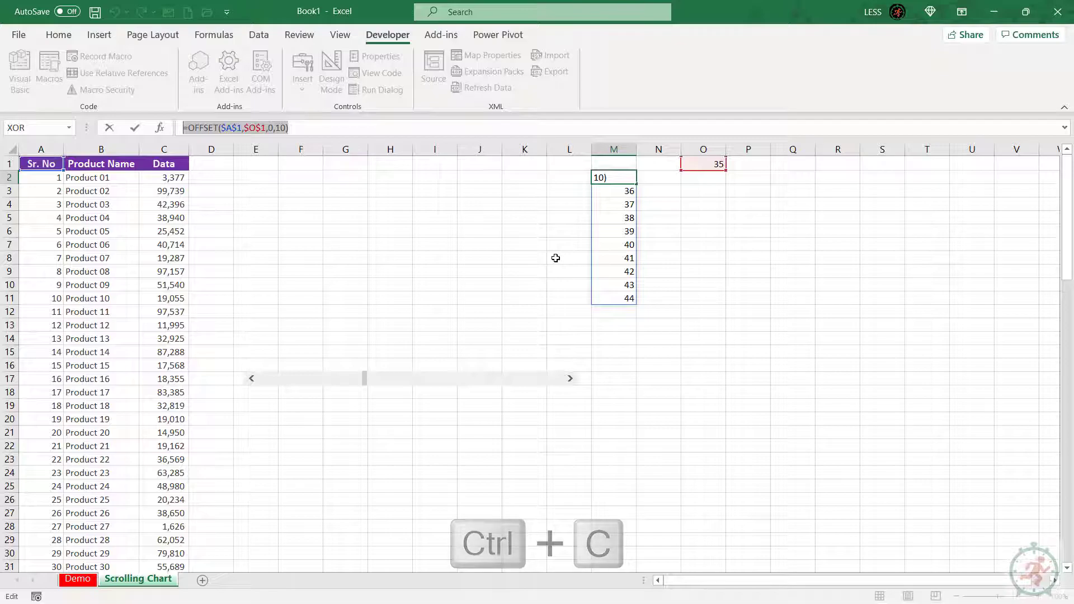
pyautogui.press('Escape')
pyautogui.click(214, 34)
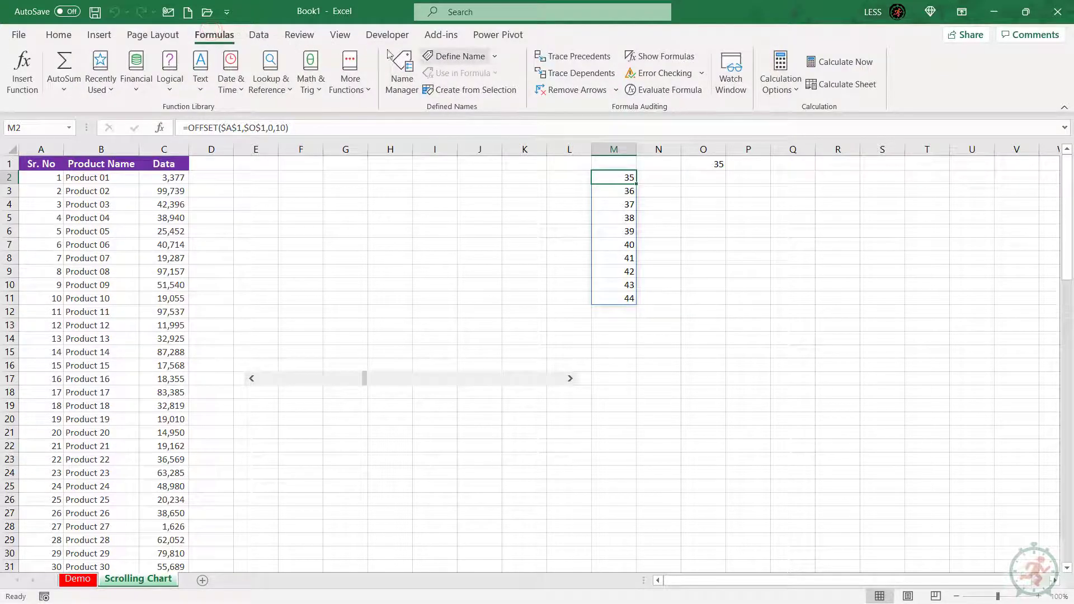
pyautogui.click(449, 60)
pyautogui.moveTo(851, 418); pyautogui.dragTo(770, 418)
pyautogui.hotkey('ctrl', 'v')
pyautogui.click(808, 311)
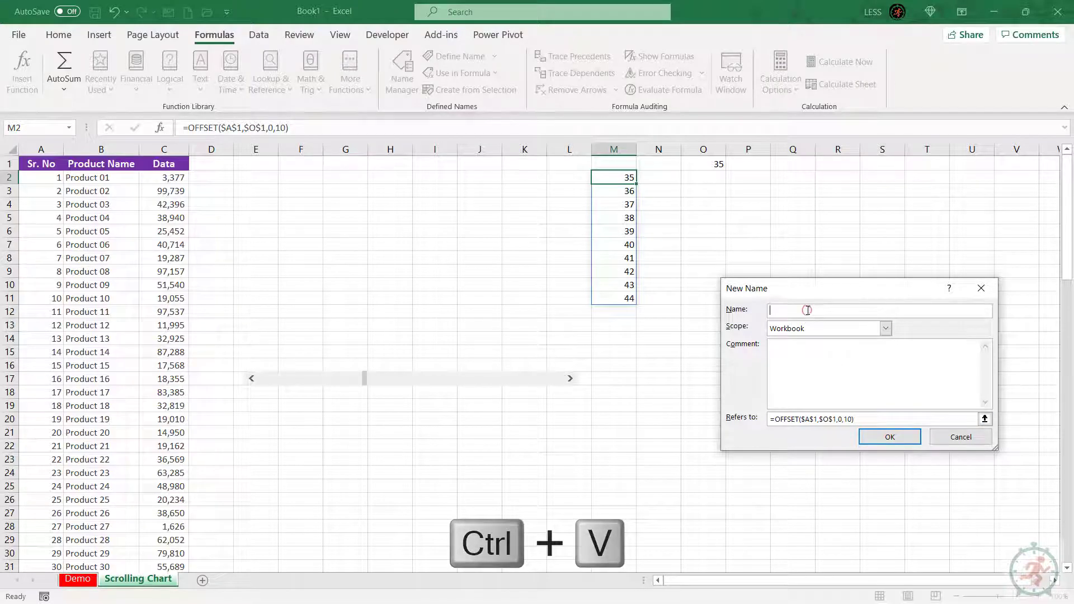
pyautogui.write('S')
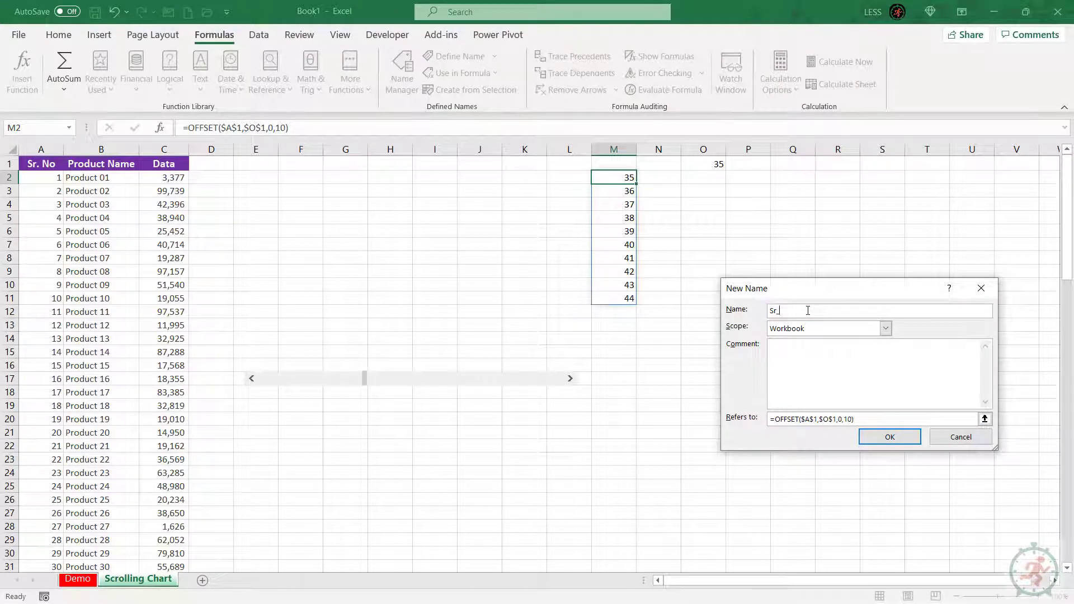
pyautogui.write('r_No')
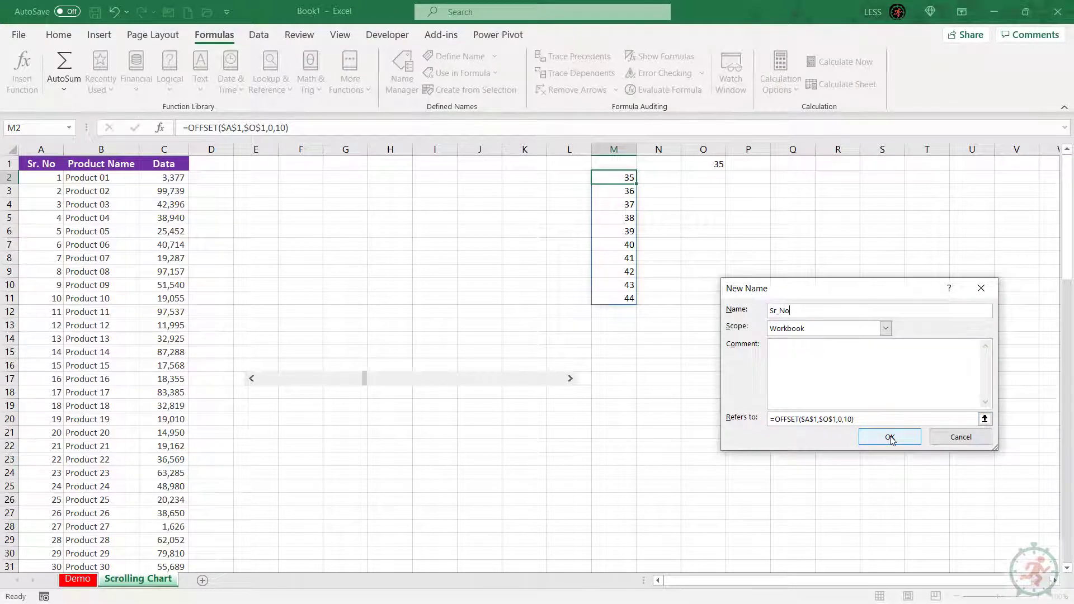
pyautogui.click(889, 438)
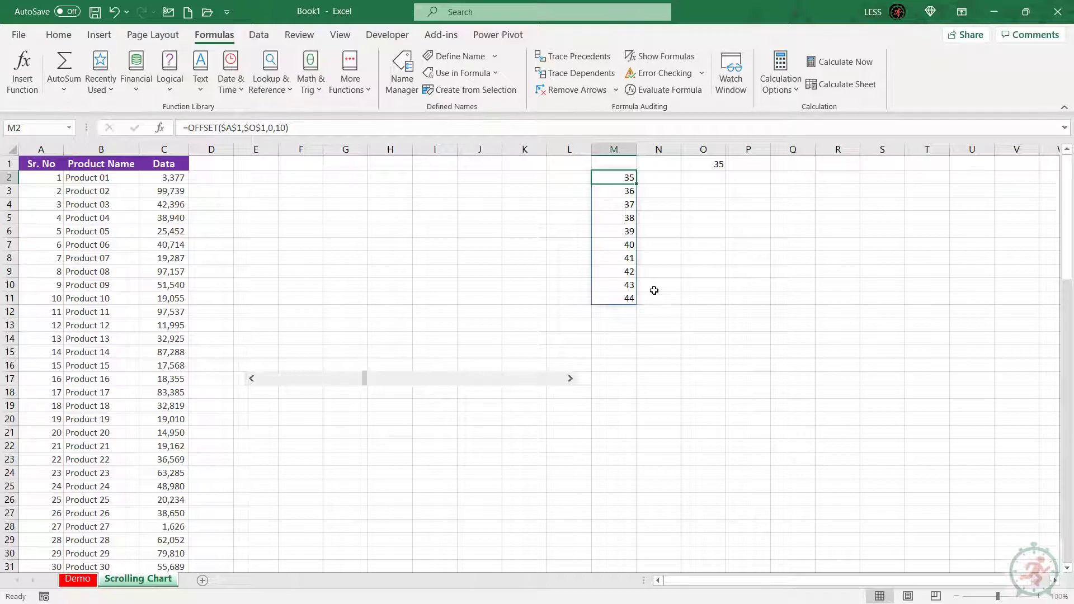
# Define Product_Name using Sr_No's OFFSET reference switched to column B ($B$1)
pyautogui.click(403, 72)
pyautogui.click(912, 478)
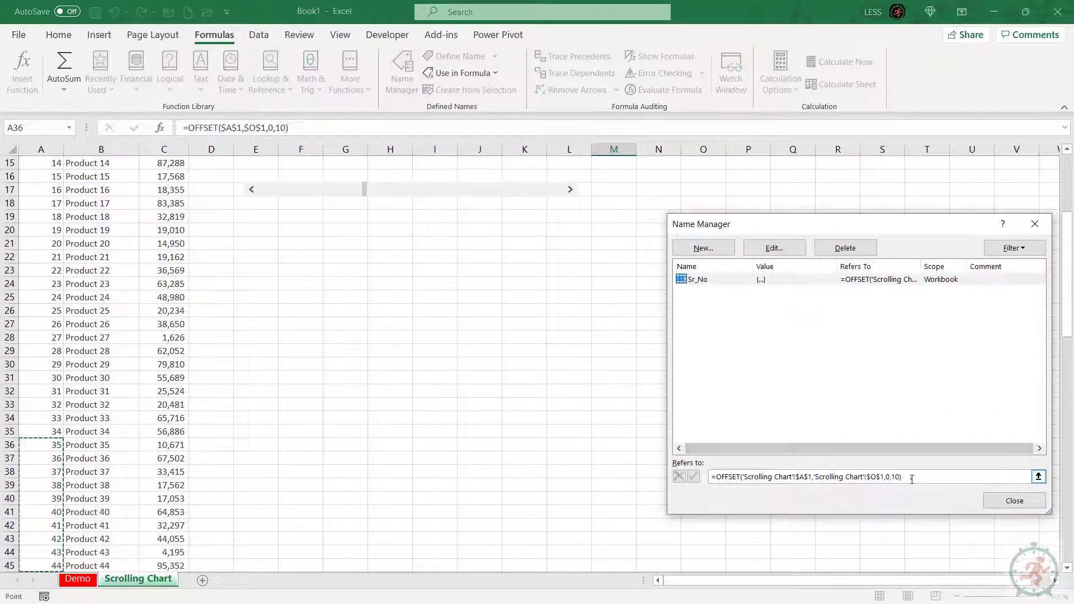
pyautogui.tripleClick(912, 477)
pyautogui.hotkey('ctrl', 'c')
pyautogui.click(709, 247)
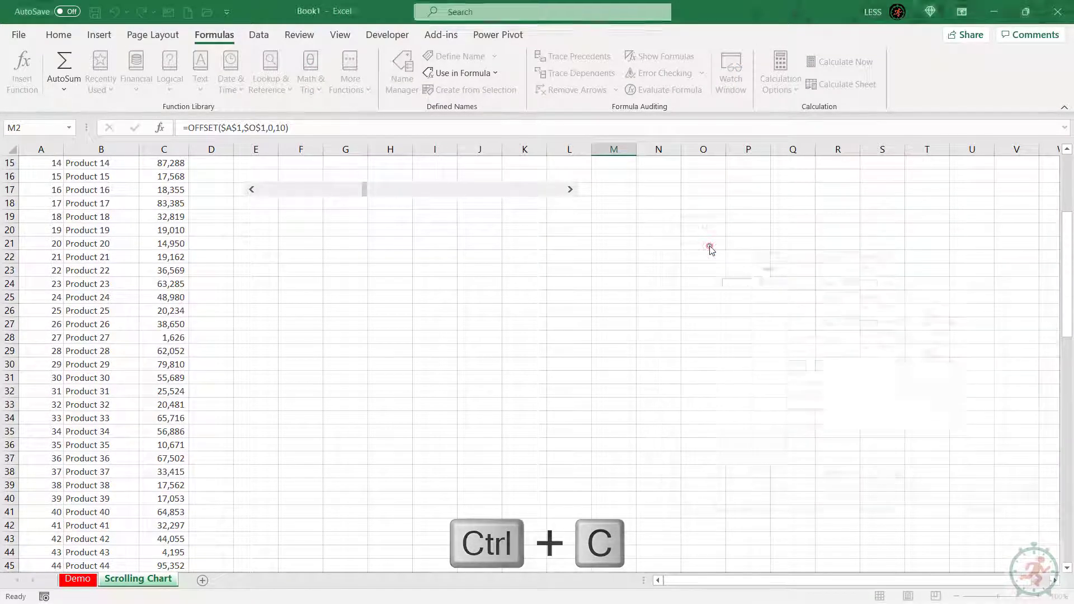
pyautogui.hotkey('ctrl', 'v')
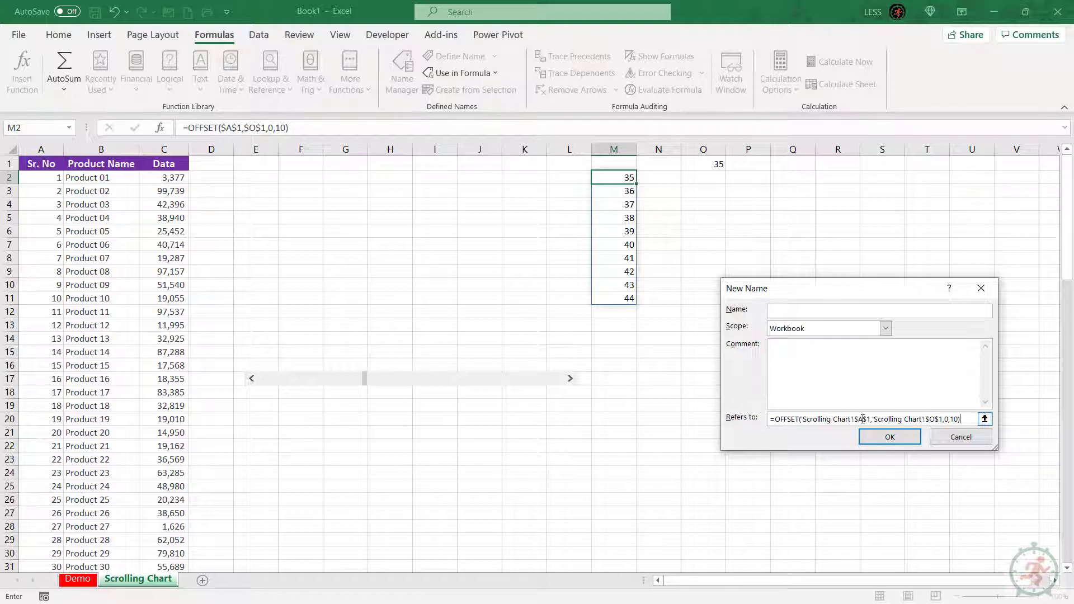
pyautogui.press('BackSpace')
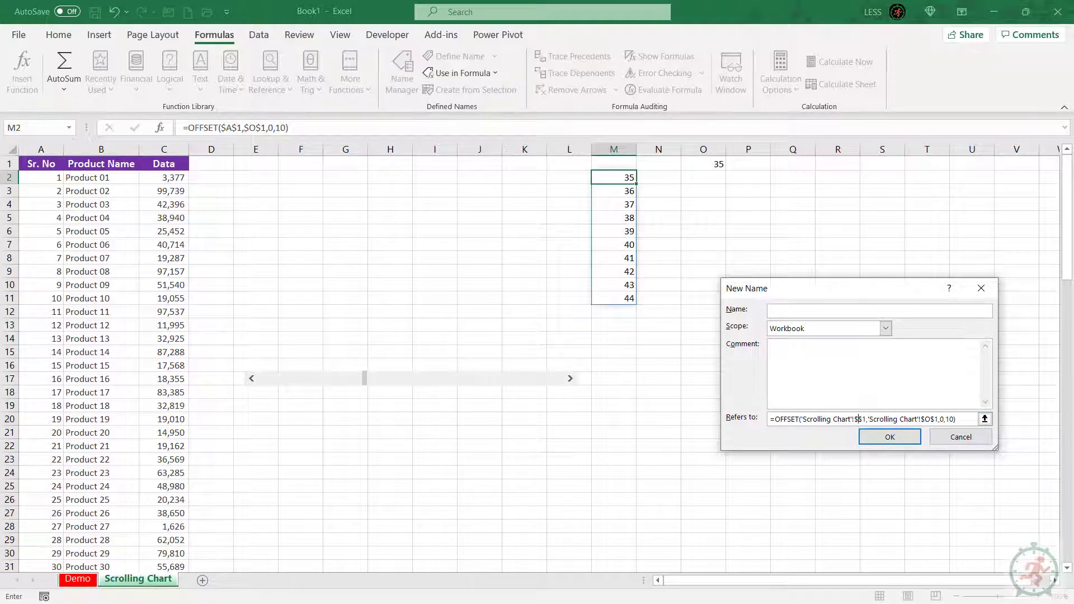
pyautogui.write('B')
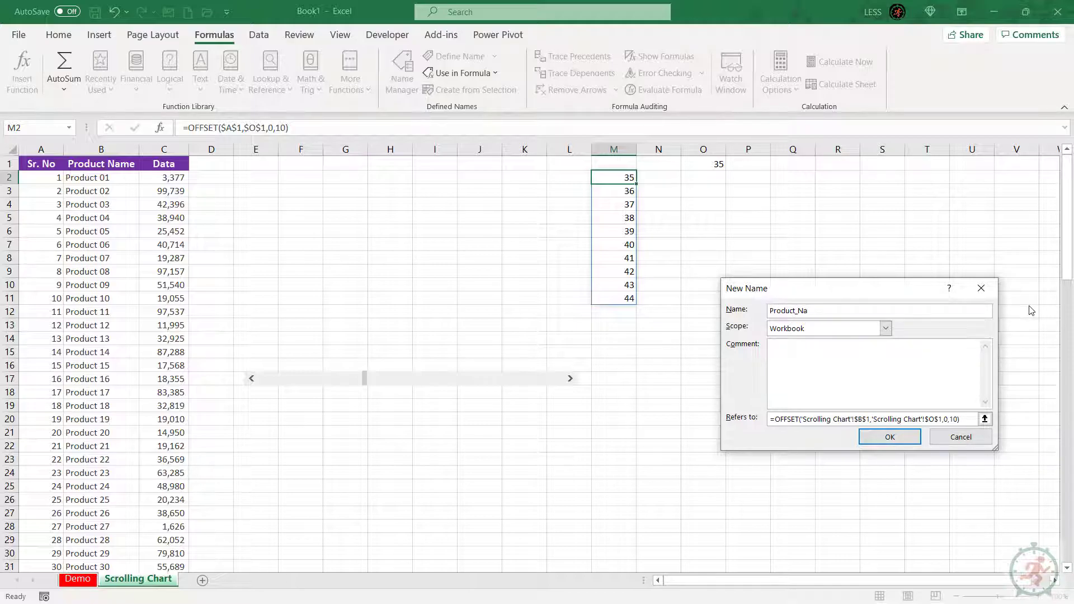
pyautogui.click(889, 437)
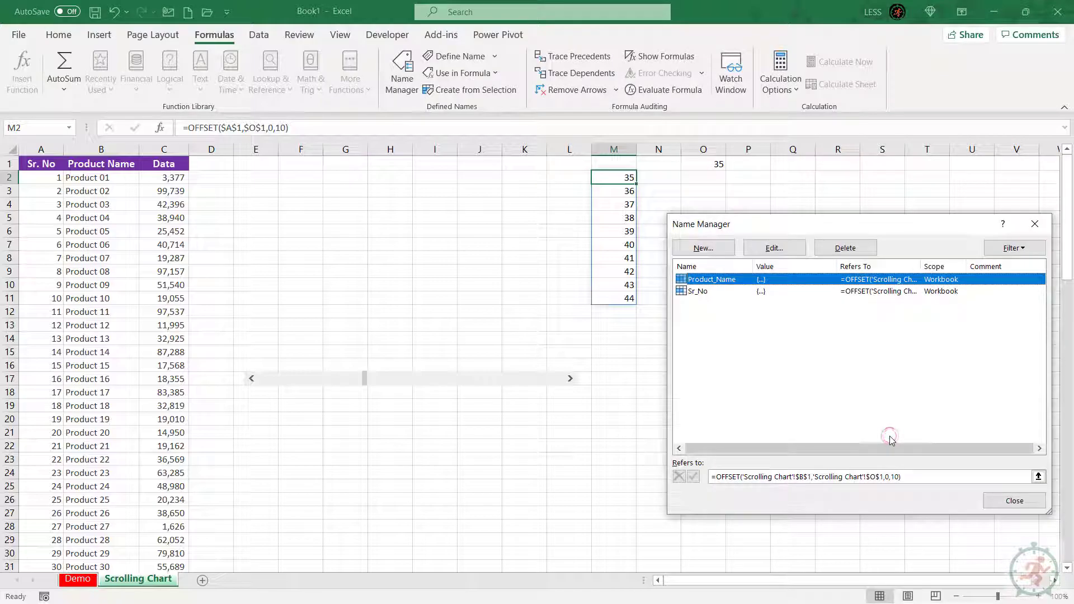
# Define Data using the same OFFSET reference switched to column C ($C$1)
pyautogui.click(703, 248)
pyautogui.hotkey('ctrl', 'v')
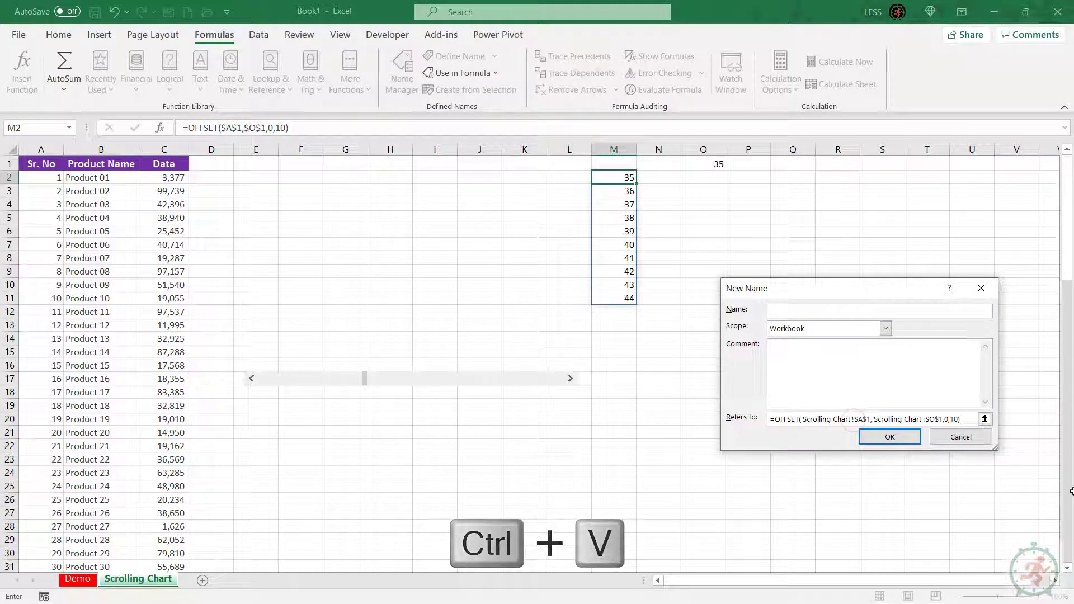
pyautogui.press('BackSpace')
pyautogui.write('C')
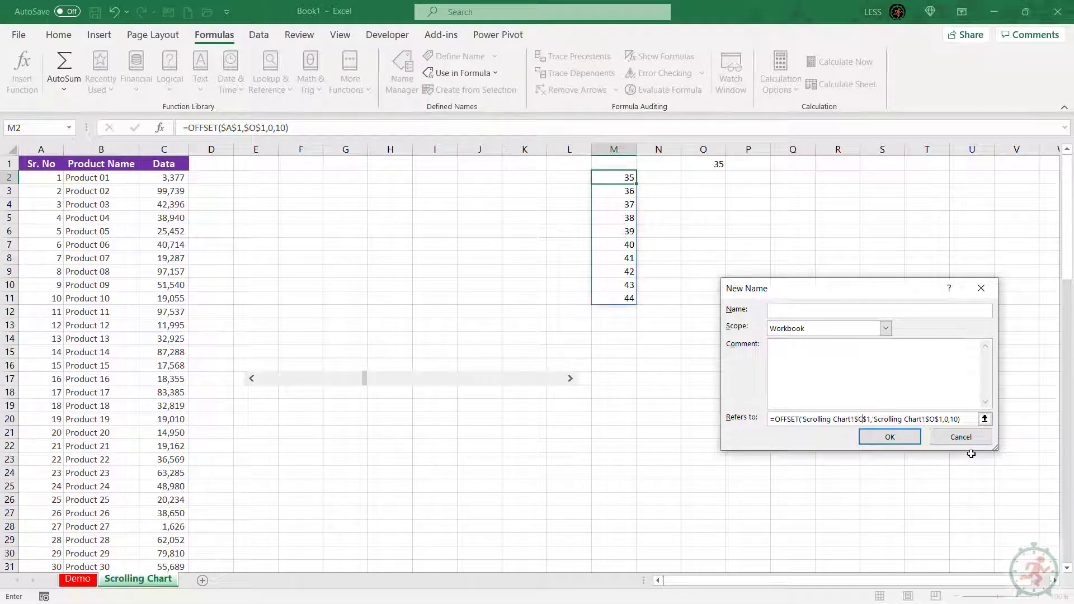
pyautogui.click(804, 308)
pyautogui.click(889, 436)
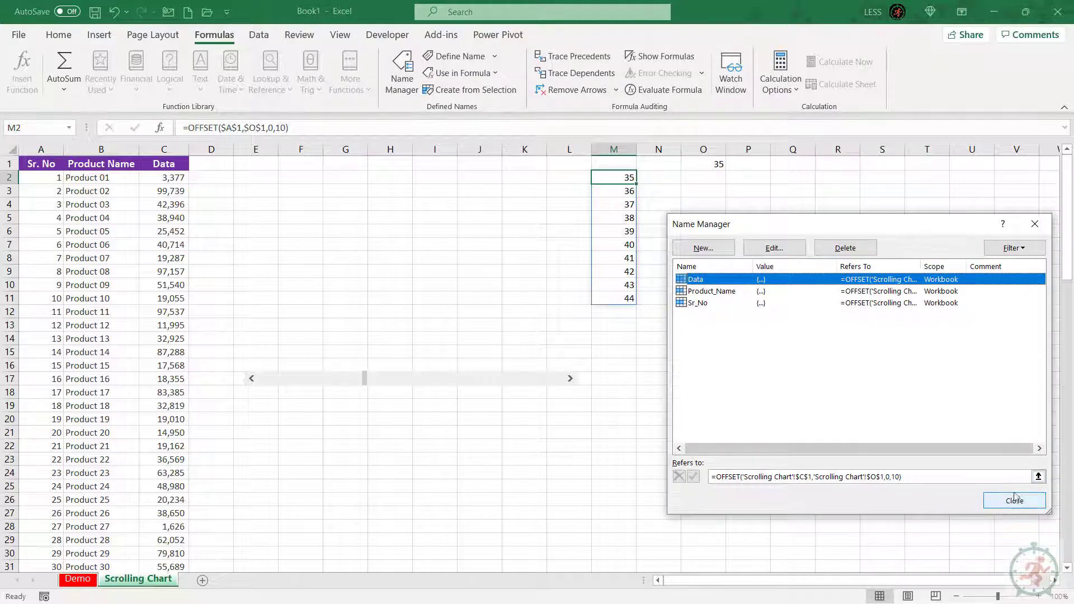
# Replace M2's OFFSET formula with =Sr_No
pyautogui.click(1014, 502)
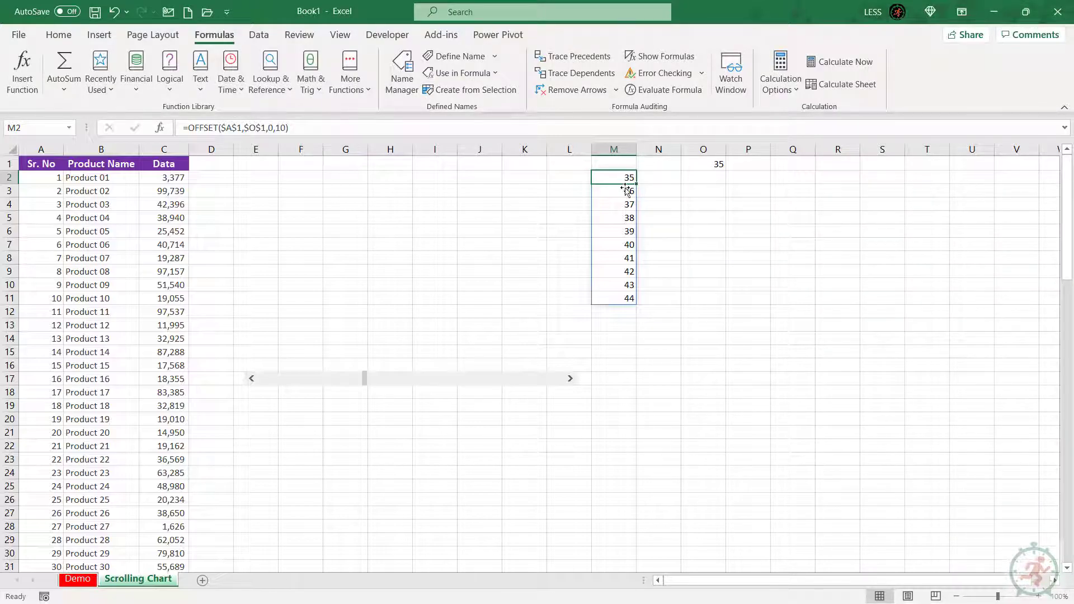
pyautogui.press('Delete')
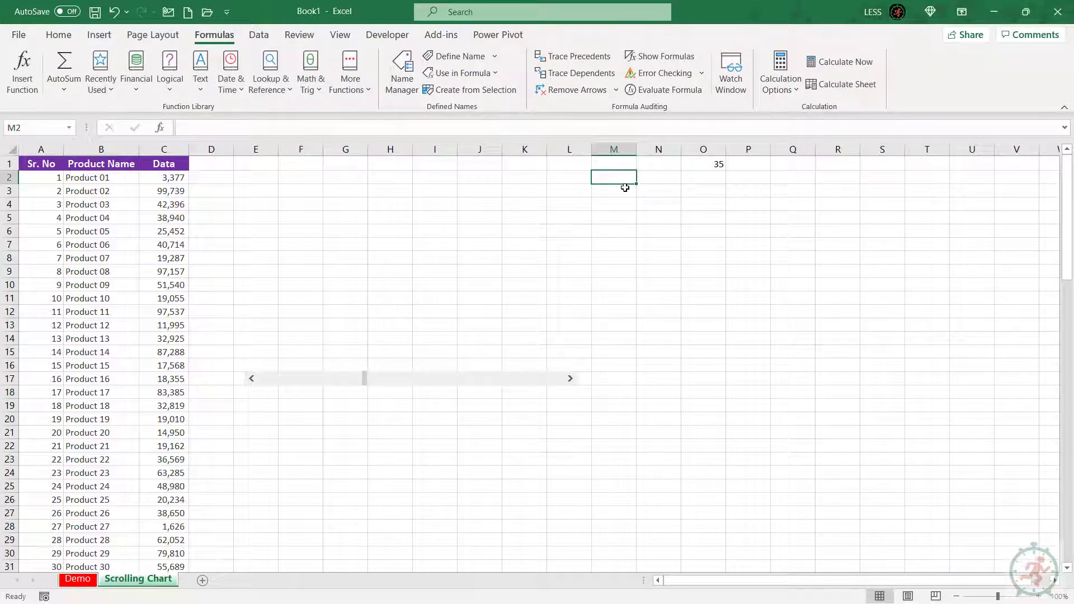
pyautogui.write('=')
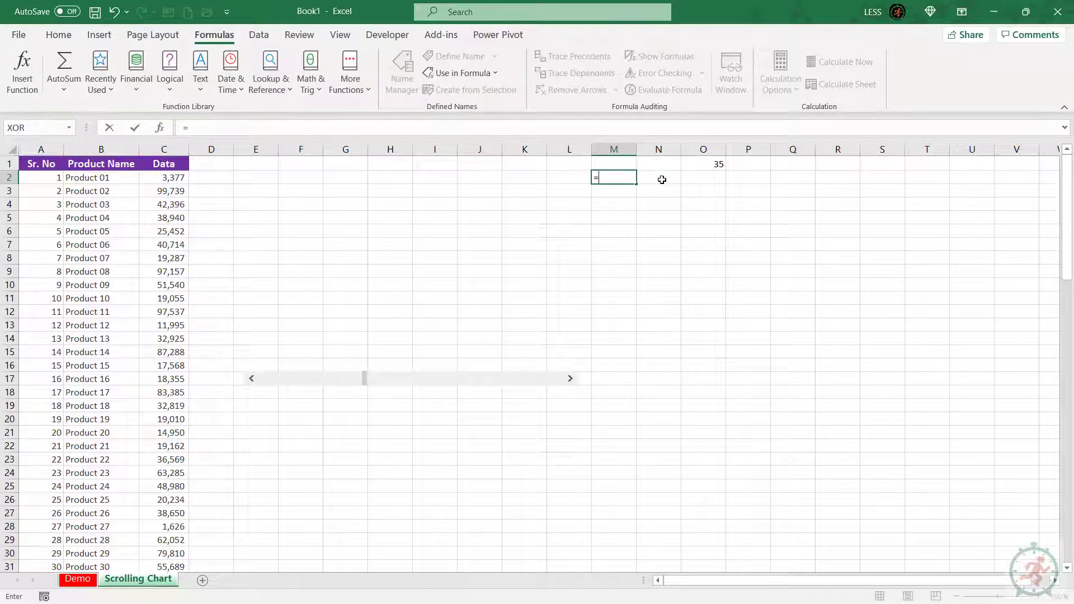
pyautogui.write('sr')
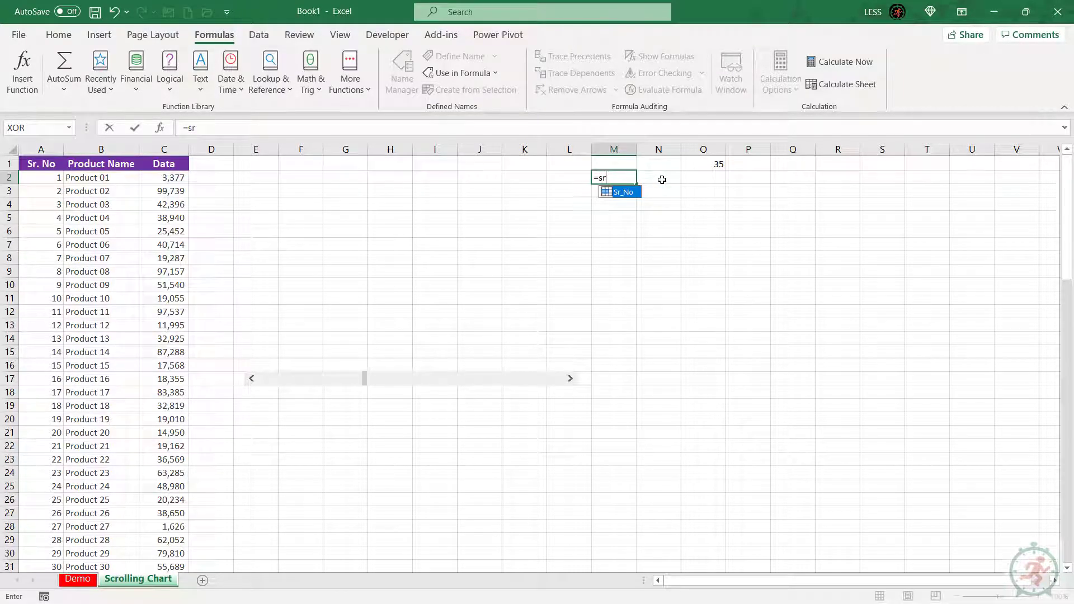
pyautogui.press('Tab')
pyautogui.press('Return')
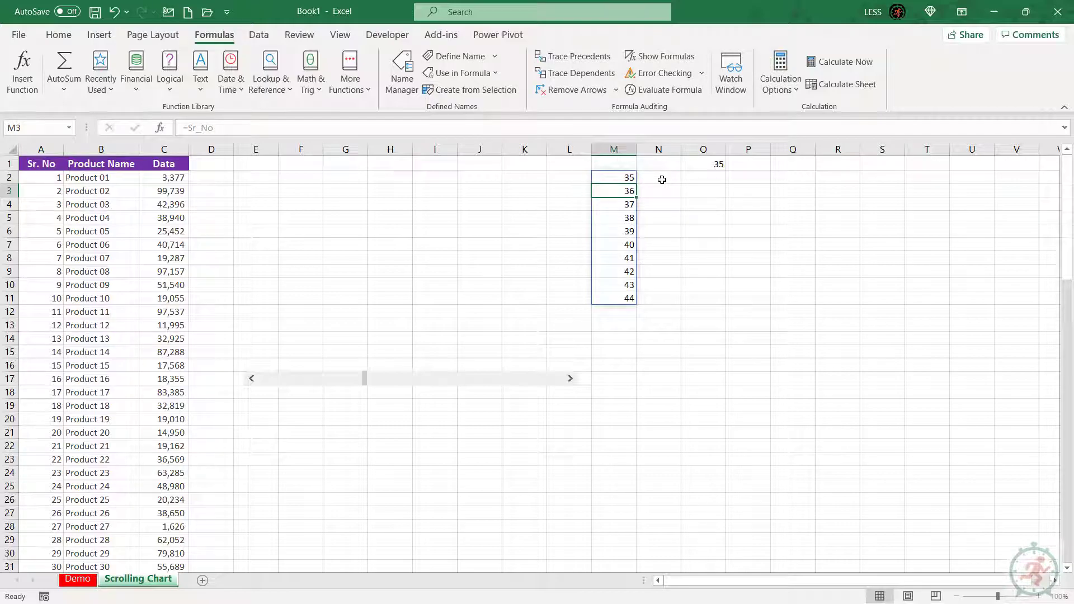
# Enter =Product_Name in N2 and =Data in O2, autofitting column N
pyautogui.click(662, 180)
pyautogui.write('=pr')
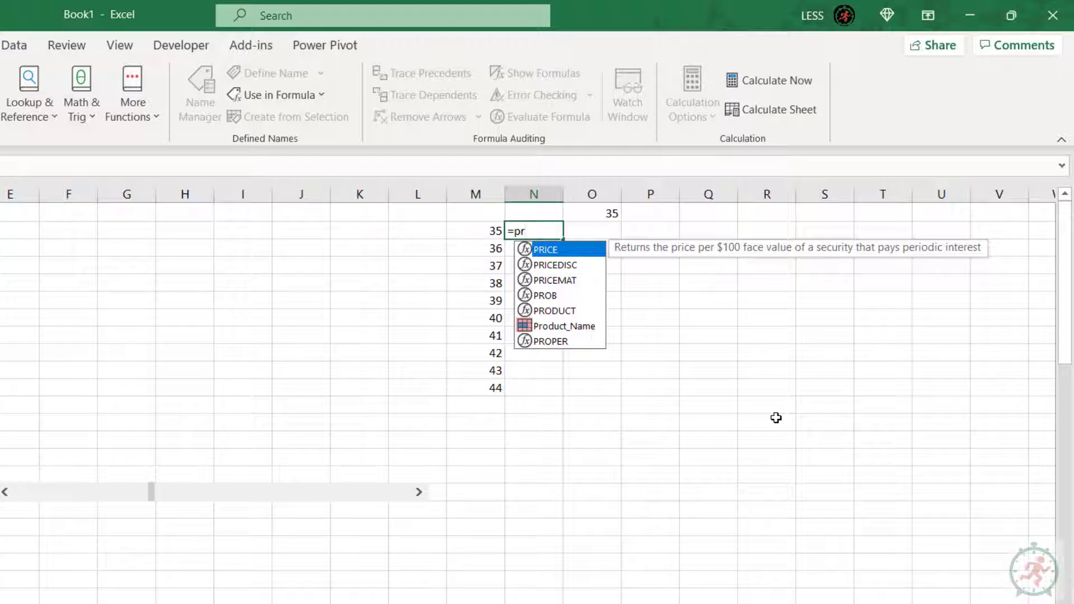
pyautogui.press('Down')
pyautogui.press('Down')
pyautogui.press('Down')
pyautogui.press('Down')
pyautogui.press('Down')
pyautogui.press('Tab')
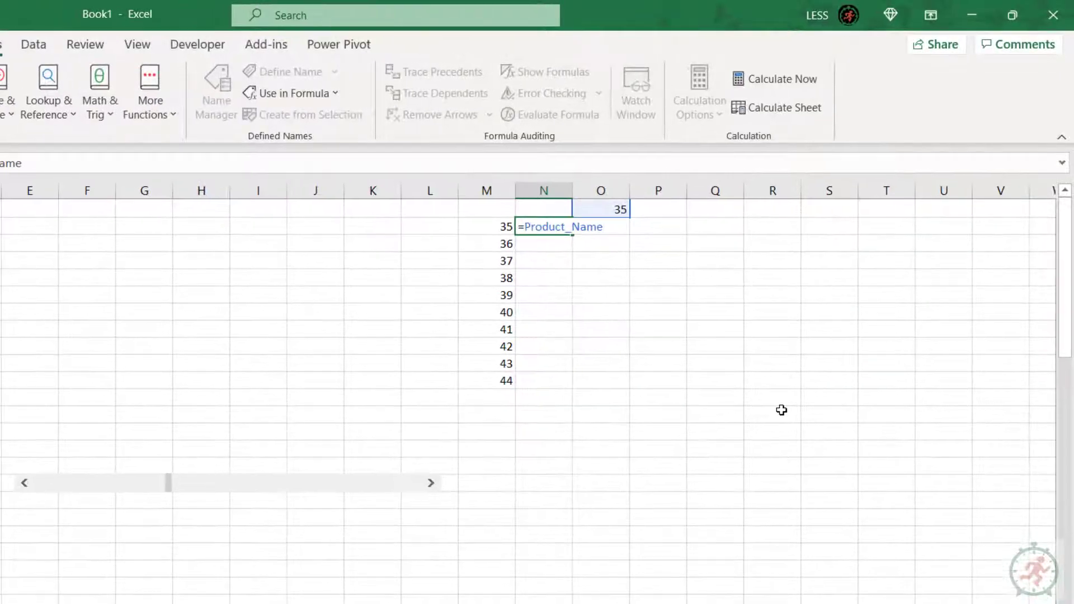
pyautogui.press('Return')
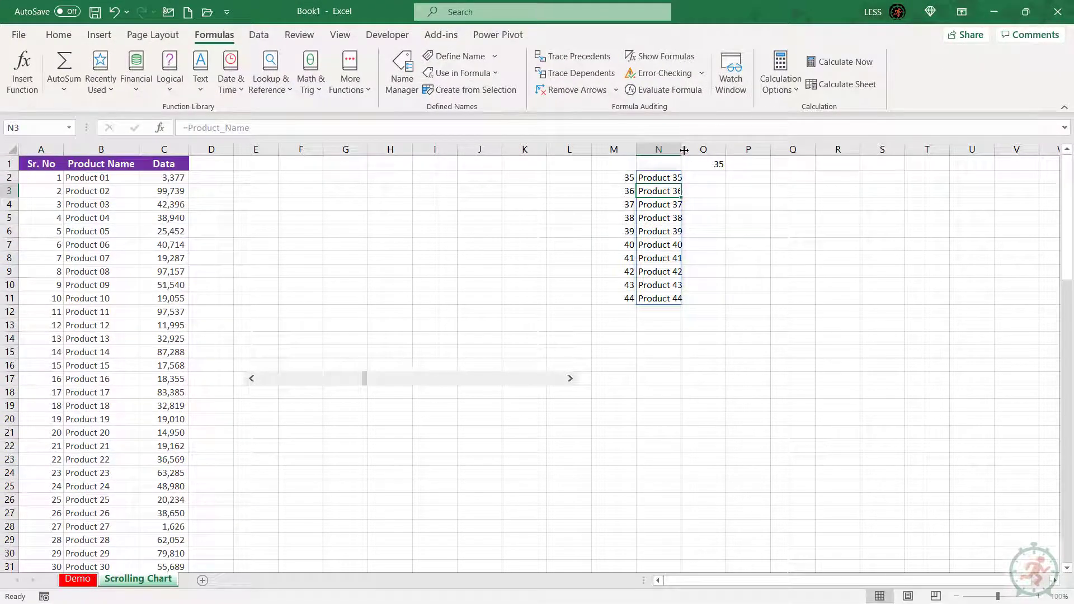
pyautogui.doubleClick(684, 149)
pyautogui.click(706, 177)
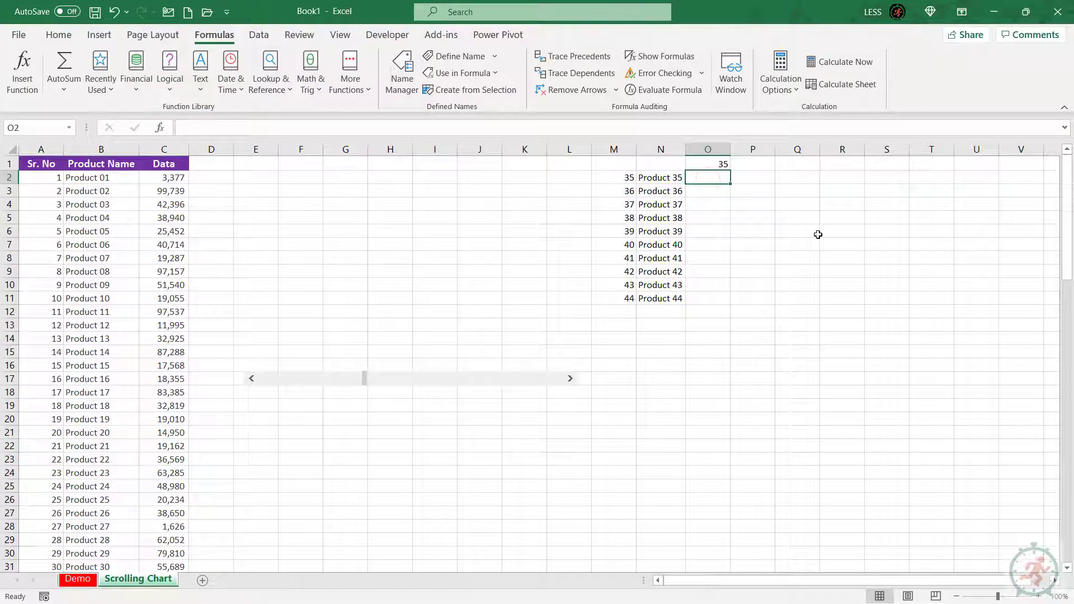
pyautogui.write('=dat')
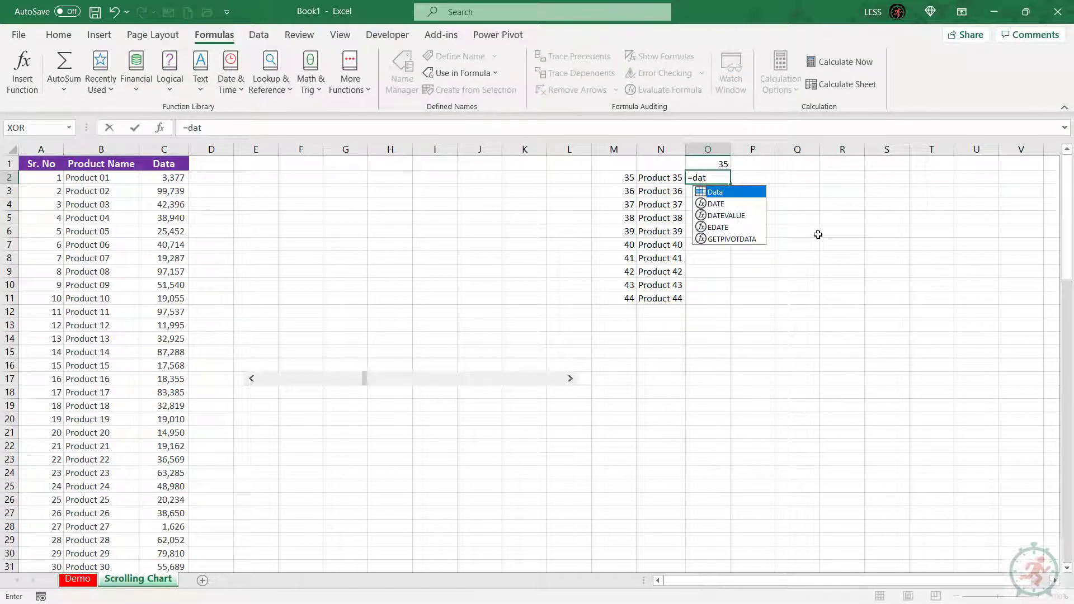
pyautogui.press('Tab')
pyautogui.press('Return')
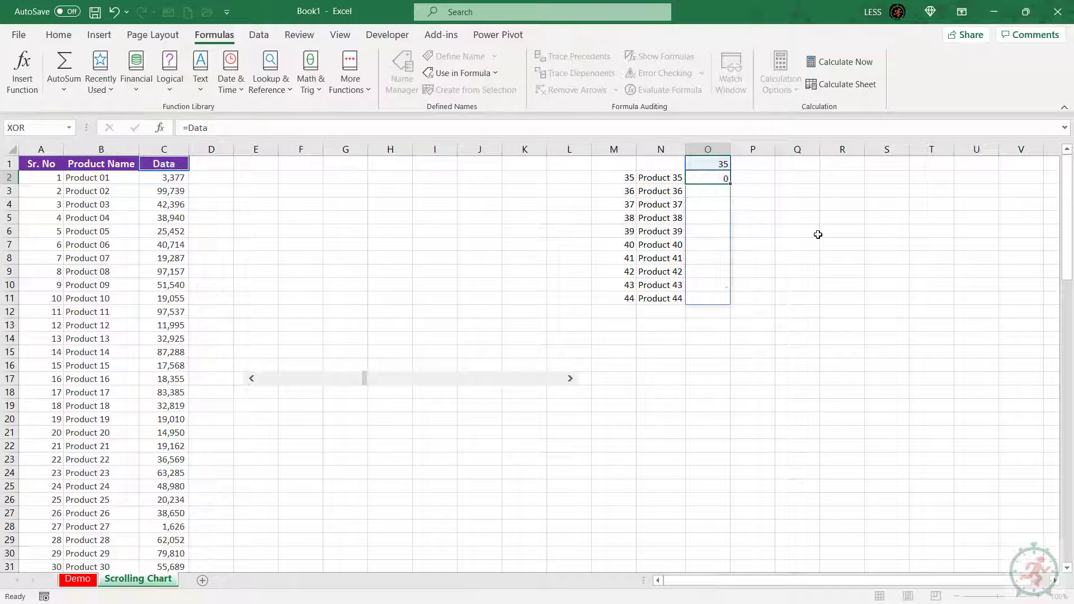
# Move the scroll bar down so O1's start index is 1
pyautogui.click(252, 378)
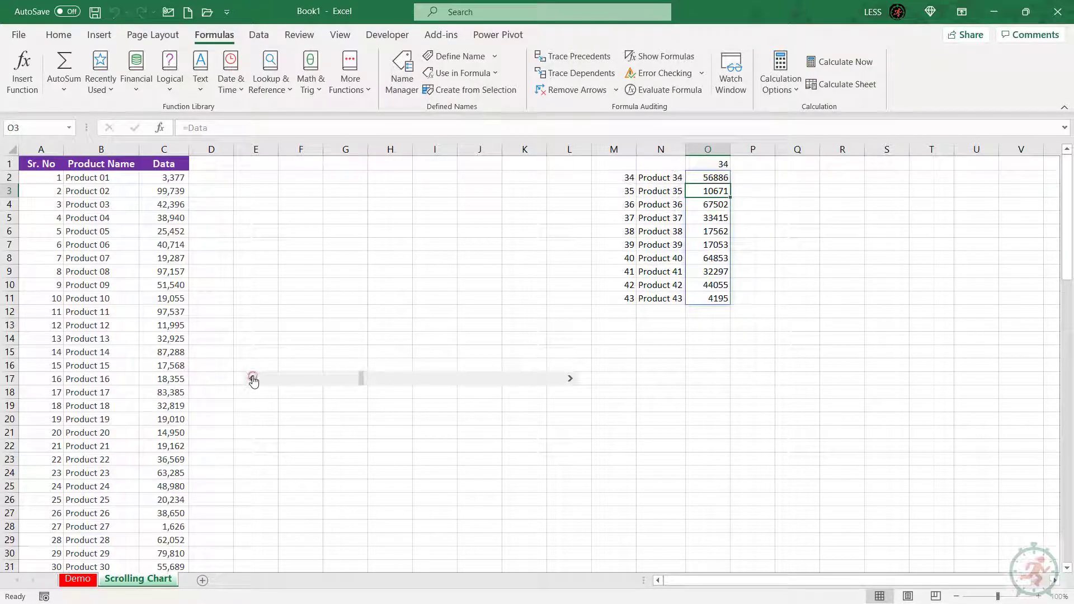
pyautogui.click(252, 378)
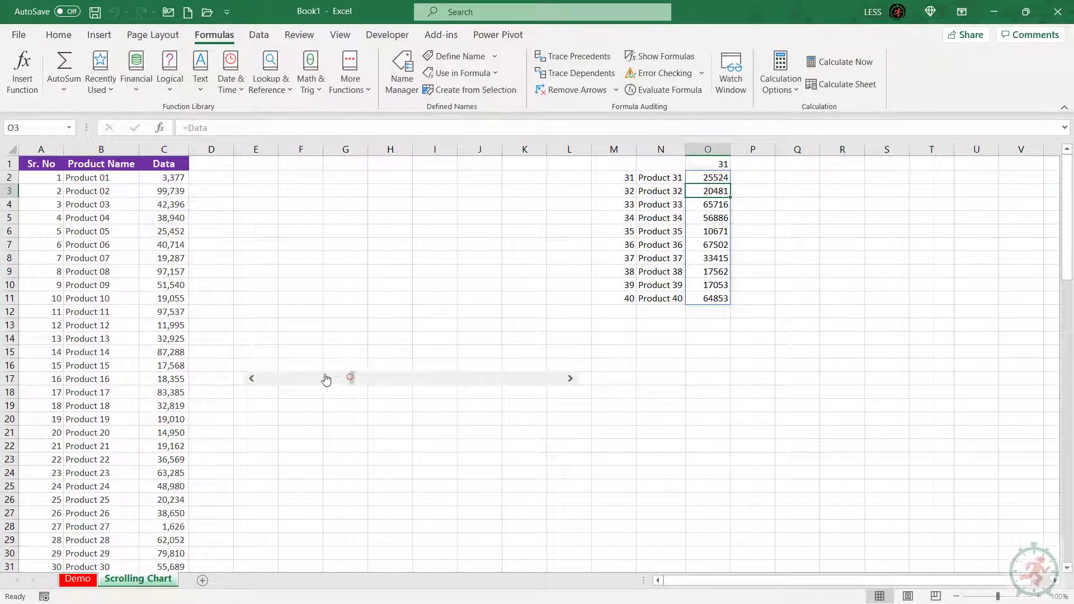
pyautogui.moveTo(351, 377); pyautogui.dragTo(249, 381)
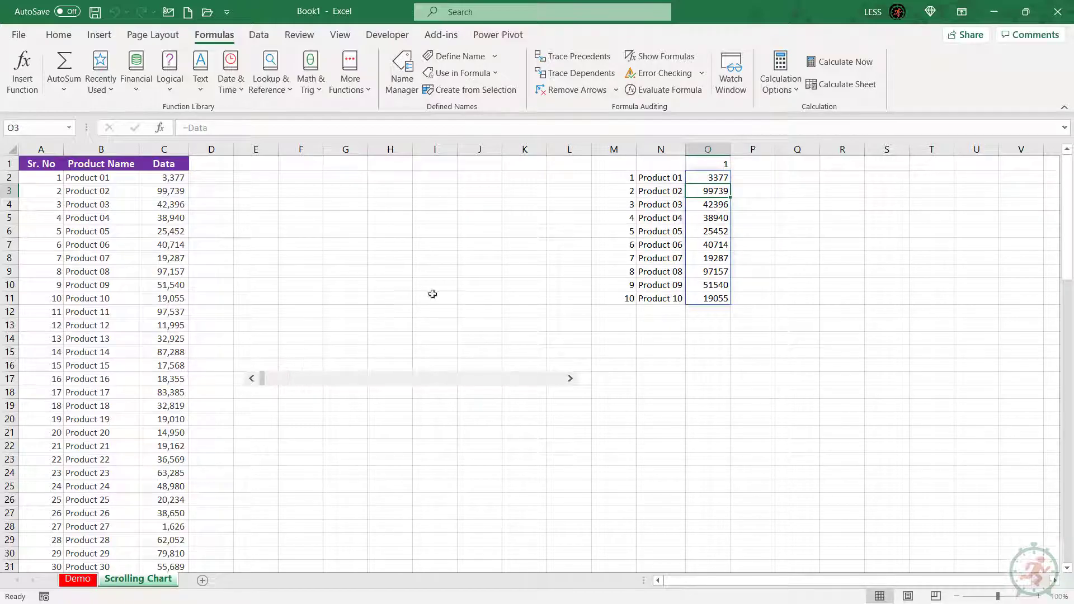
pyautogui.click(705, 374)
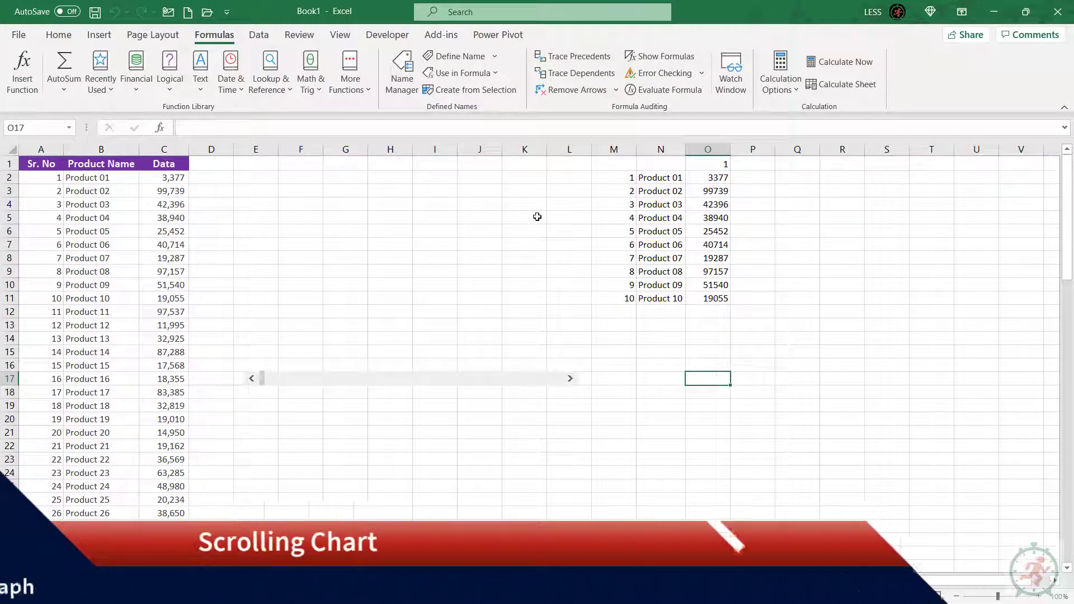
# Insert a 2-D line chart over E2:L15 and open its Select Data dialog
pyautogui.click(99, 35)
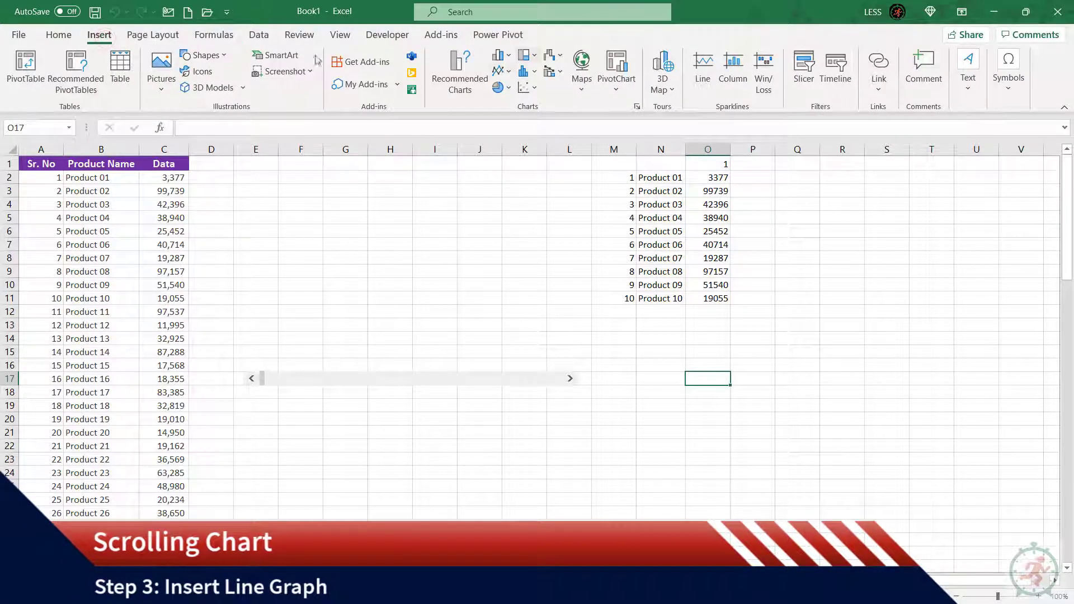
pyautogui.click(506, 71)
pyautogui.click(510, 128)
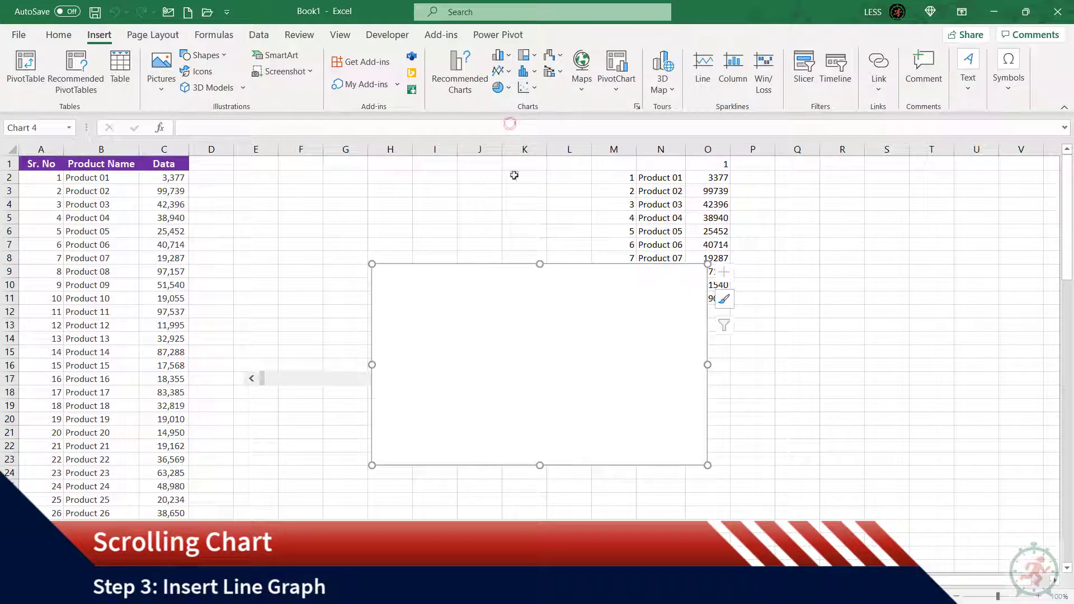
pyautogui.moveTo(523, 295); pyautogui.dragTo(393, 192)
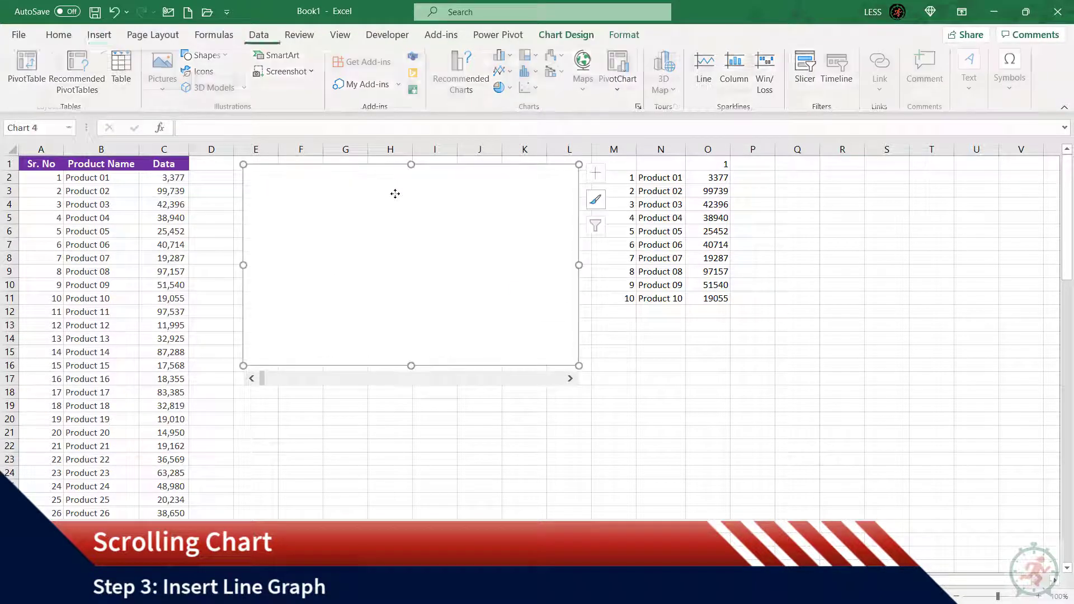
pyautogui.rightClick(424, 201)
pyautogui.click(469, 381)
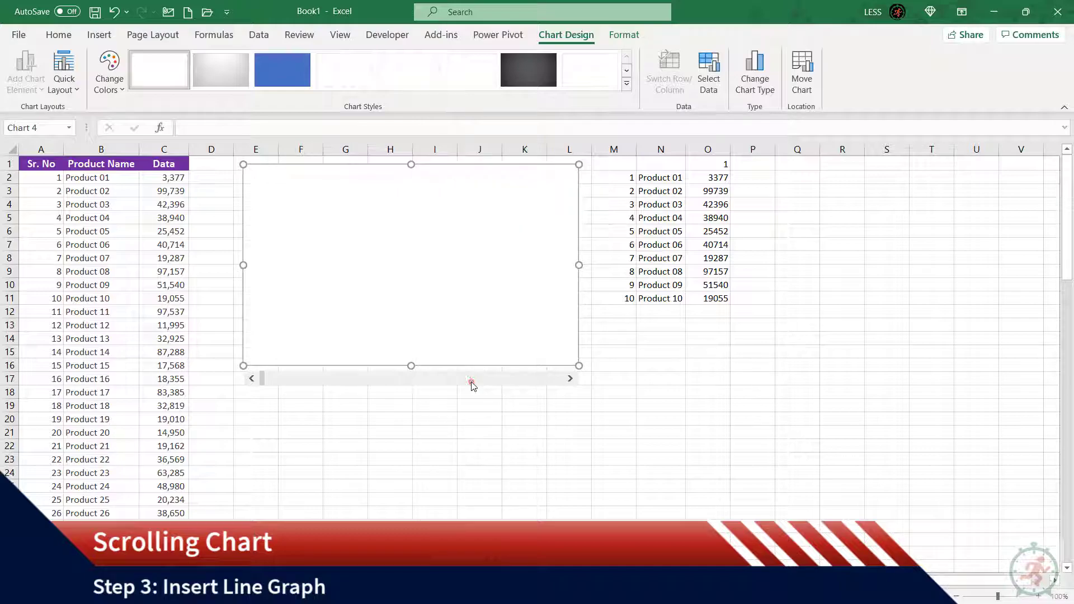
pyautogui.moveTo(809, 290); pyautogui.dragTo(752, 199)
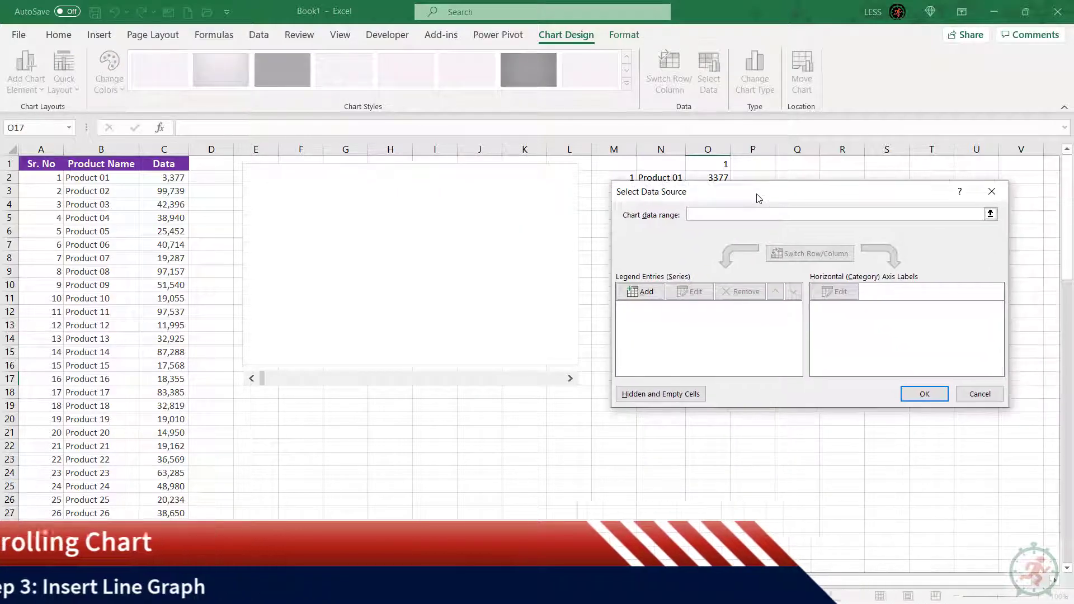
# Add a series named 'Scrolling Chart', trimming its values to ='Scrolling Chart'!
pyautogui.click(637, 297)
pyautogui.write('Scrolling Chart')
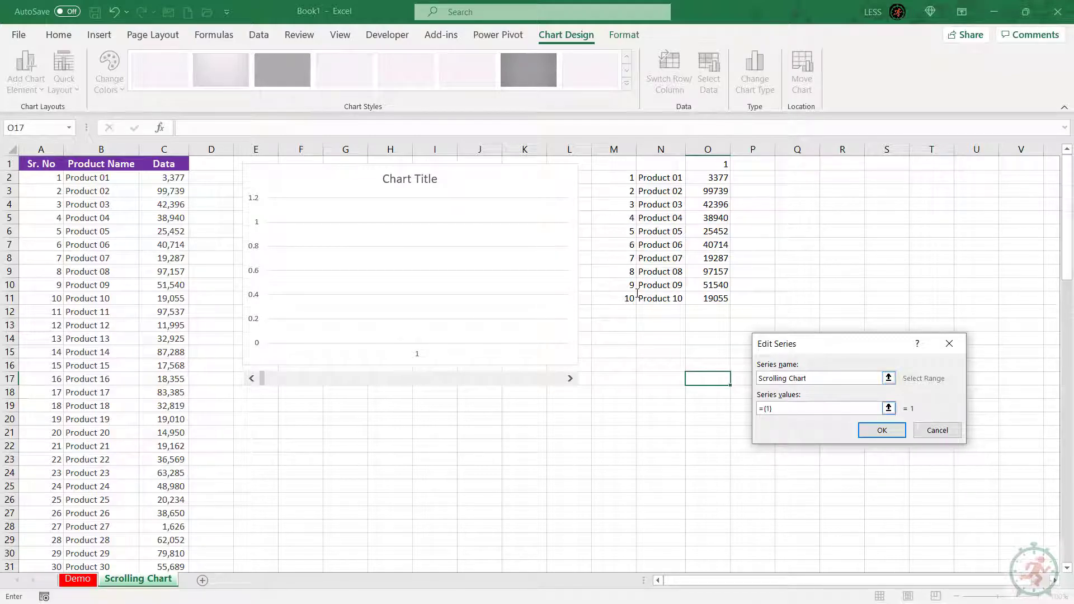
pyautogui.click(803, 408)
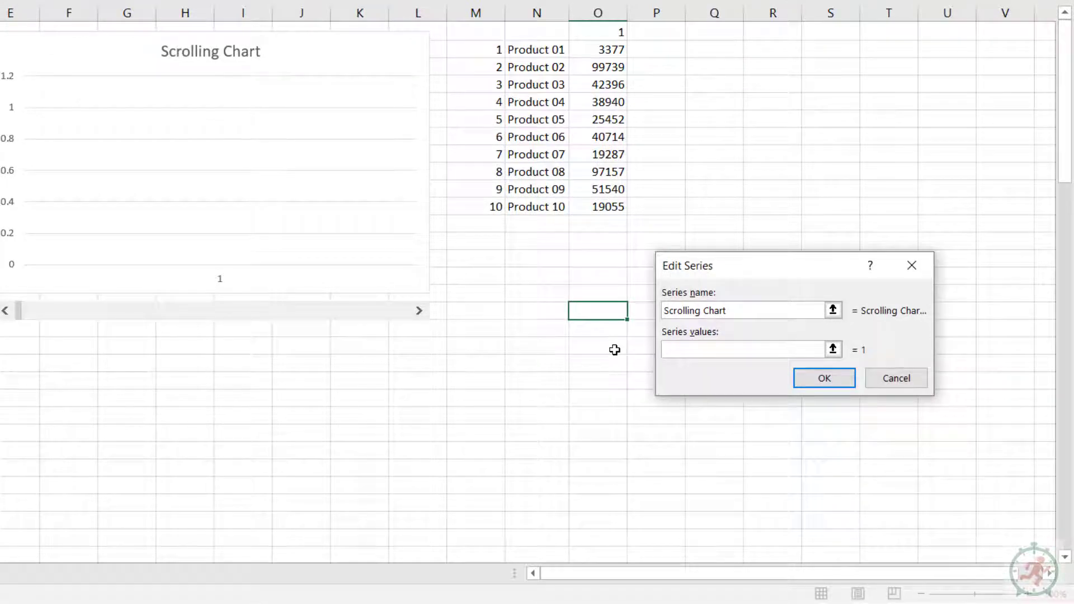
pyautogui.click(528, 258)
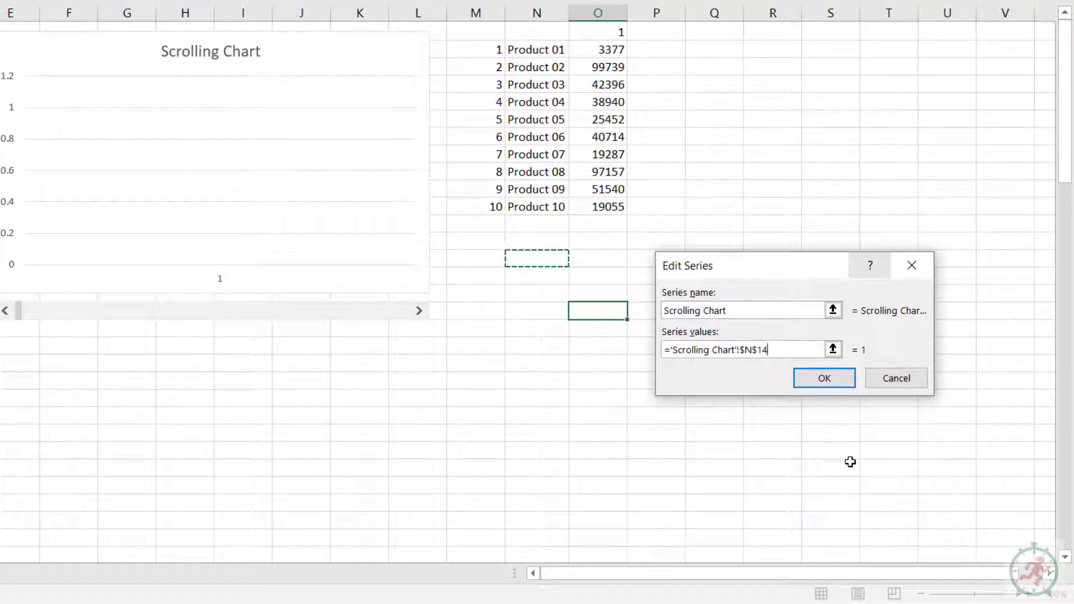
pyautogui.press('BackSpace')
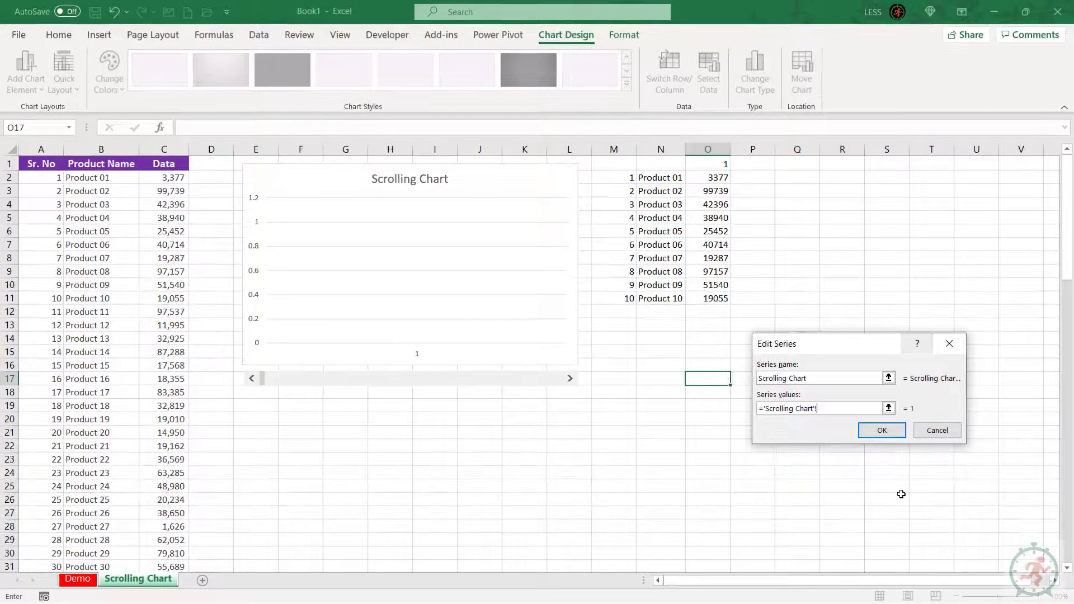
# Paste the Data name into the series values and confirm the series
pyautogui.click(214, 34)
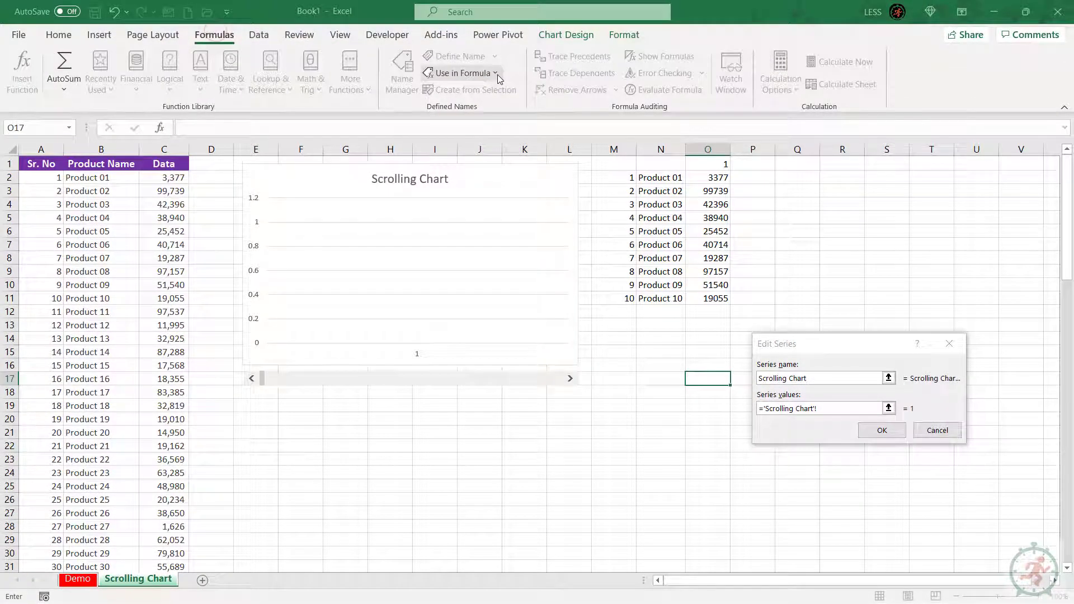
pyautogui.click(498, 75)
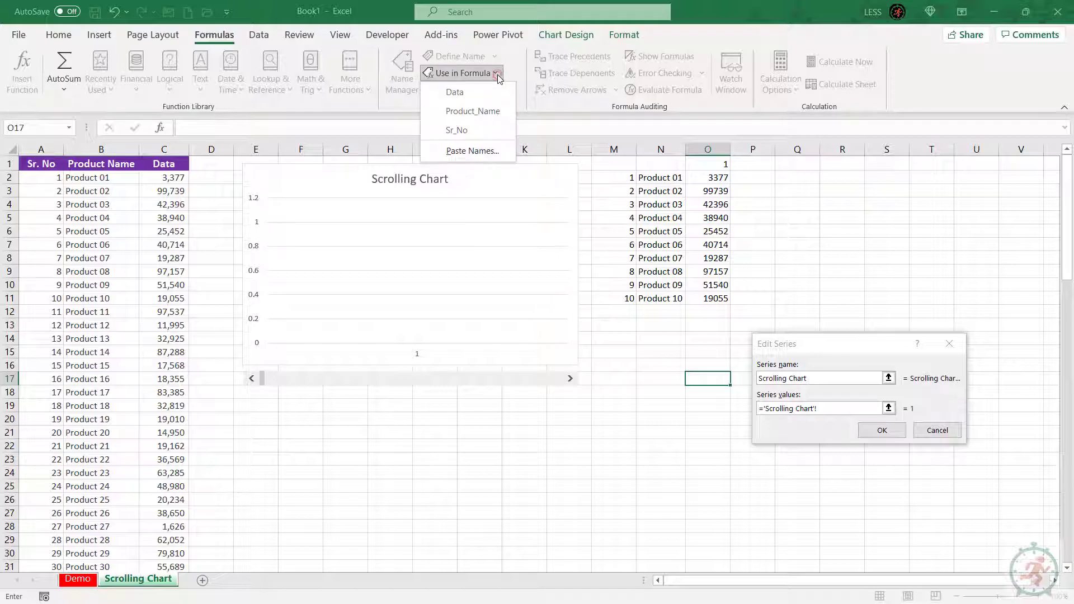
pyautogui.click(471, 151)
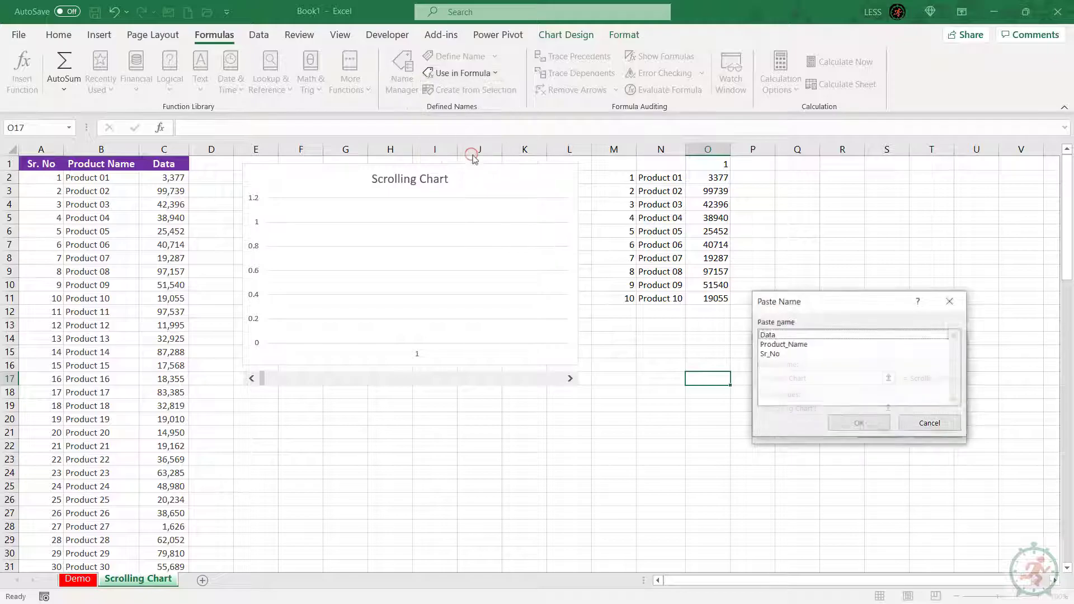
pyautogui.click(777, 336)
pyautogui.click(858, 423)
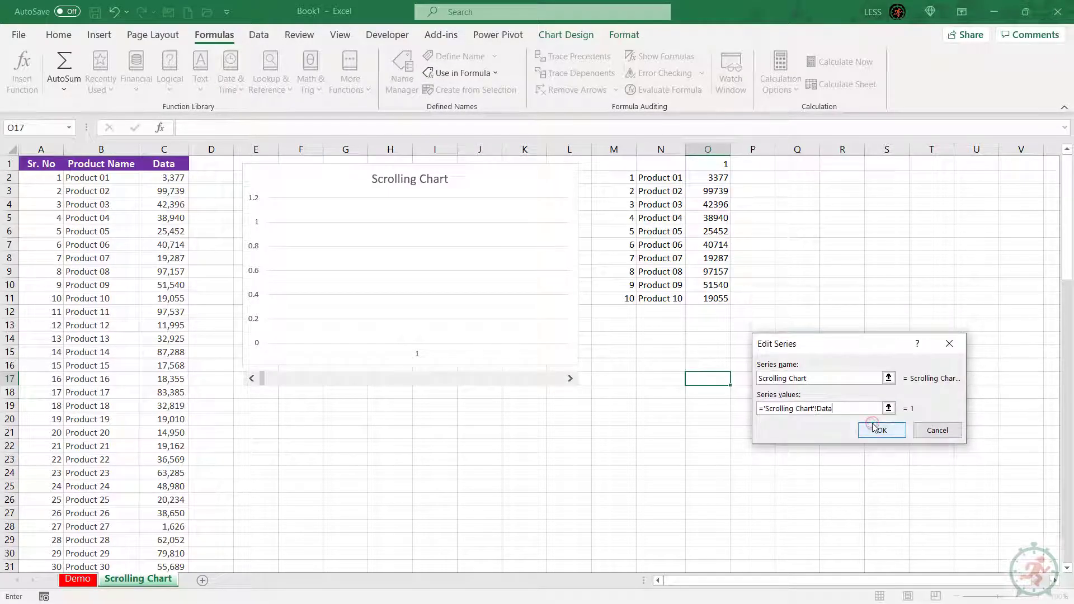
pyautogui.click(881, 430)
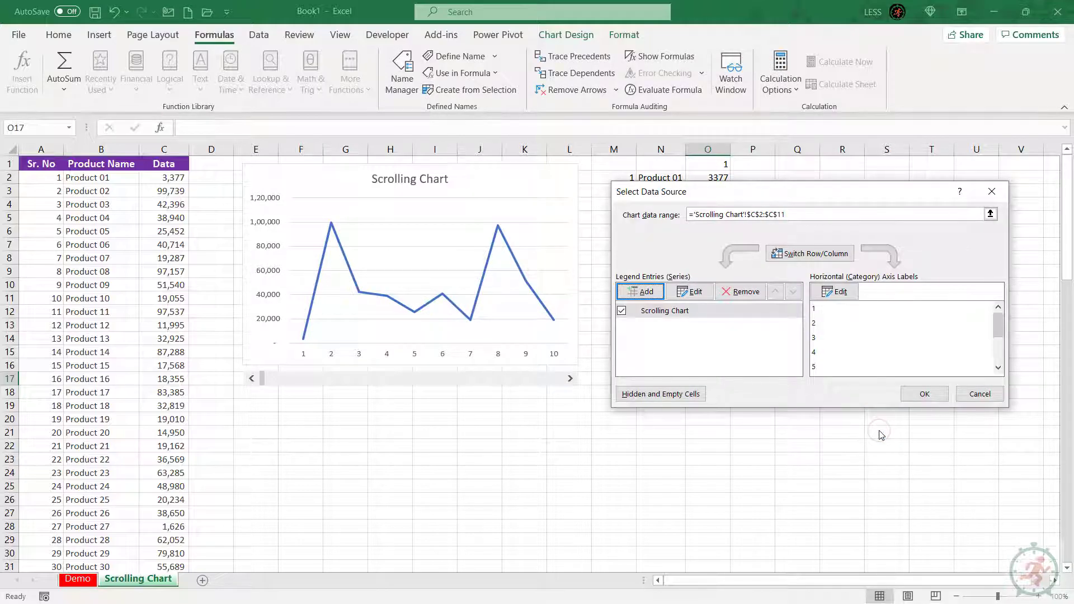
# Set the horizontal axis labels to the Product_Name named range and confirm the data source
pyautogui.click(834, 291)
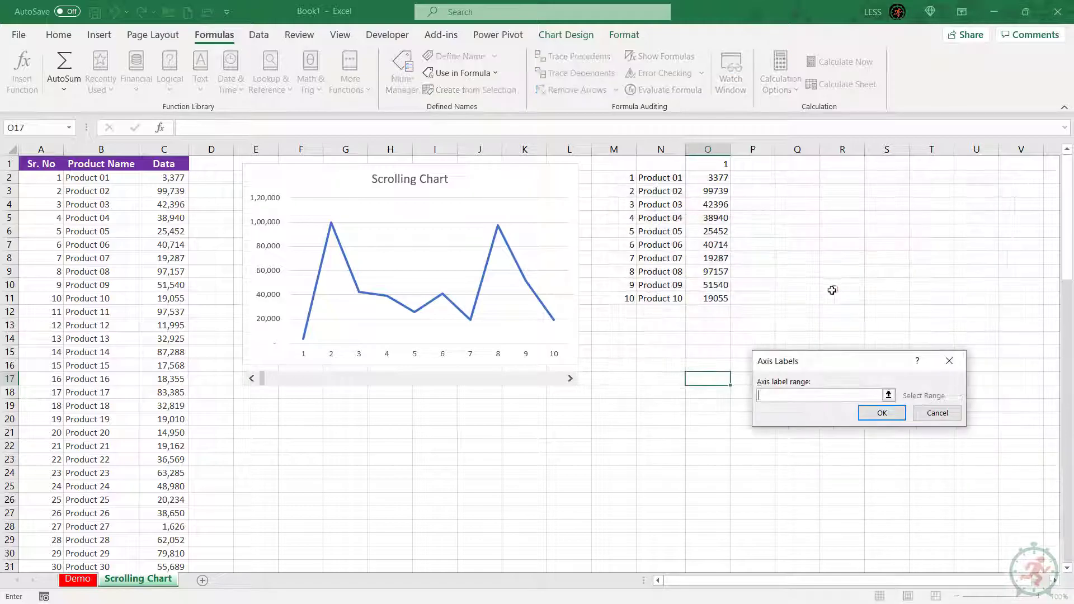
pyautogui.click(704, 379)
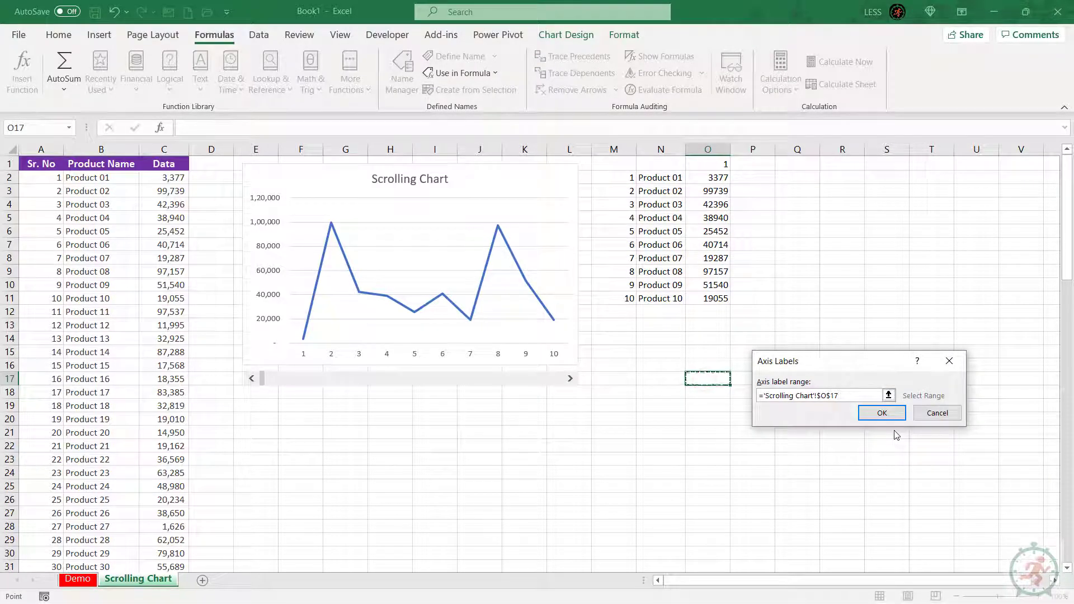
pyautogui.click(464, 72)
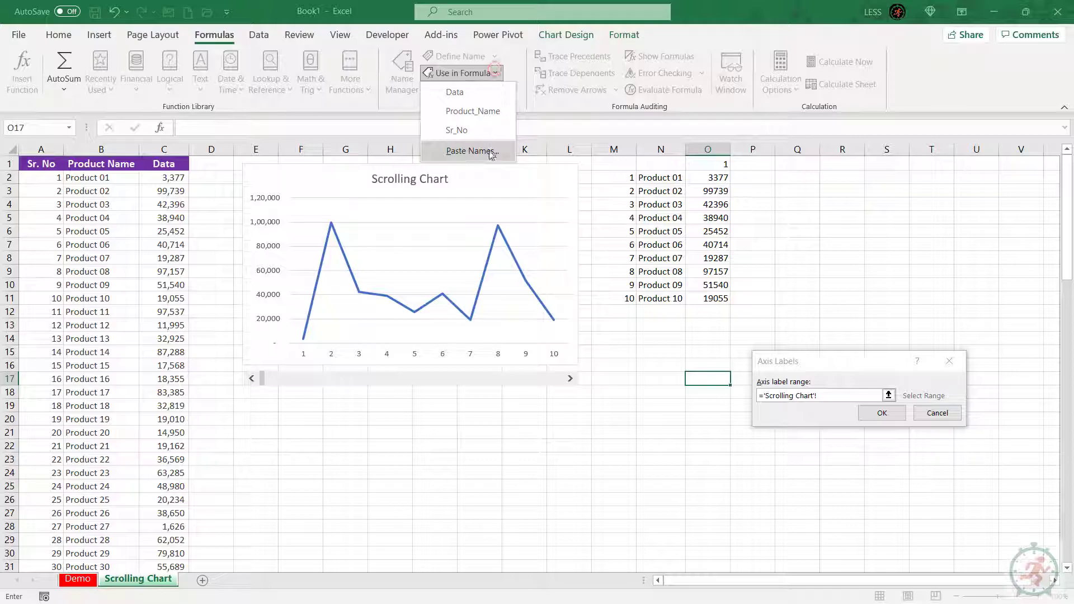
pyautogui.click(479, 150)
pyautogui.click(800, 344)
pyautogui.click(859, 423)
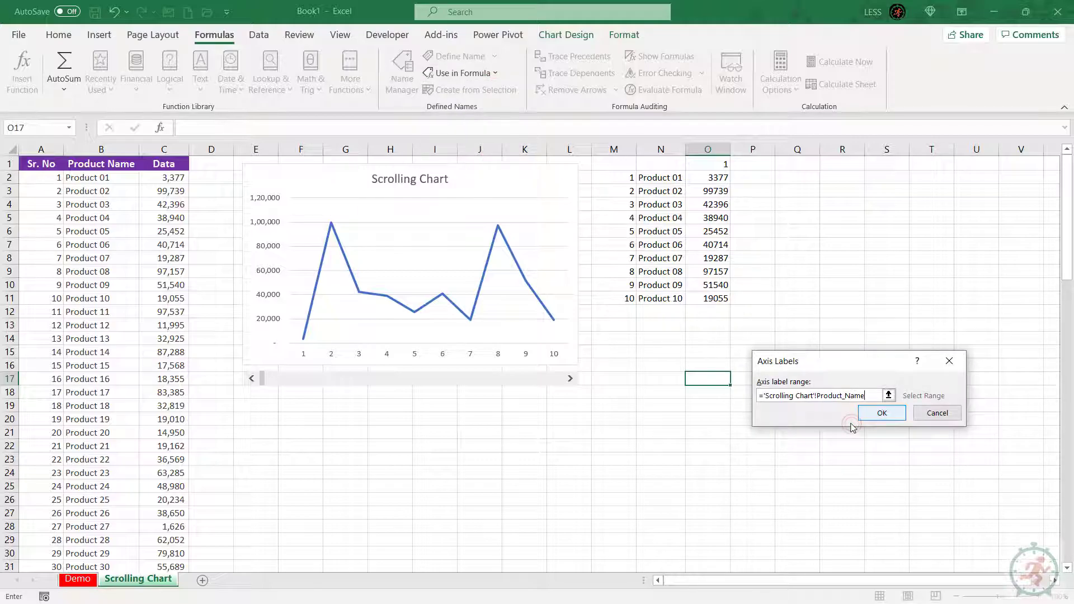
pyautogui.click(867, 416)
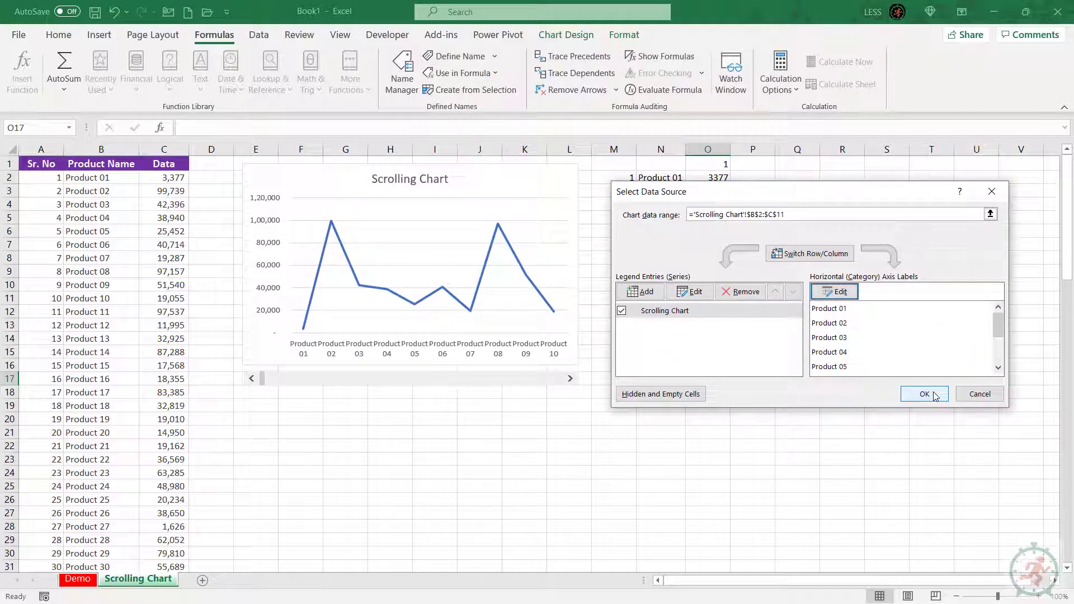
pyautogui.click(924, 394)
# Drag the scroll bar so the chart shows Product 33 to Product 42
pyautogui.click(576, 430)
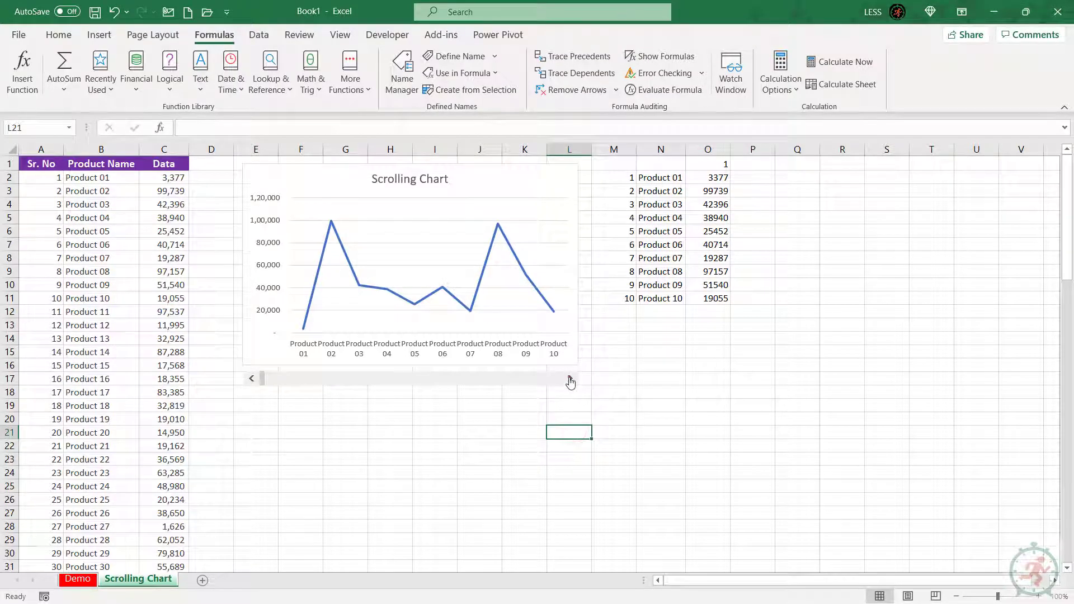
pyautogui.moveTo(569, 381); pyautogui.dragTo(510, 379)
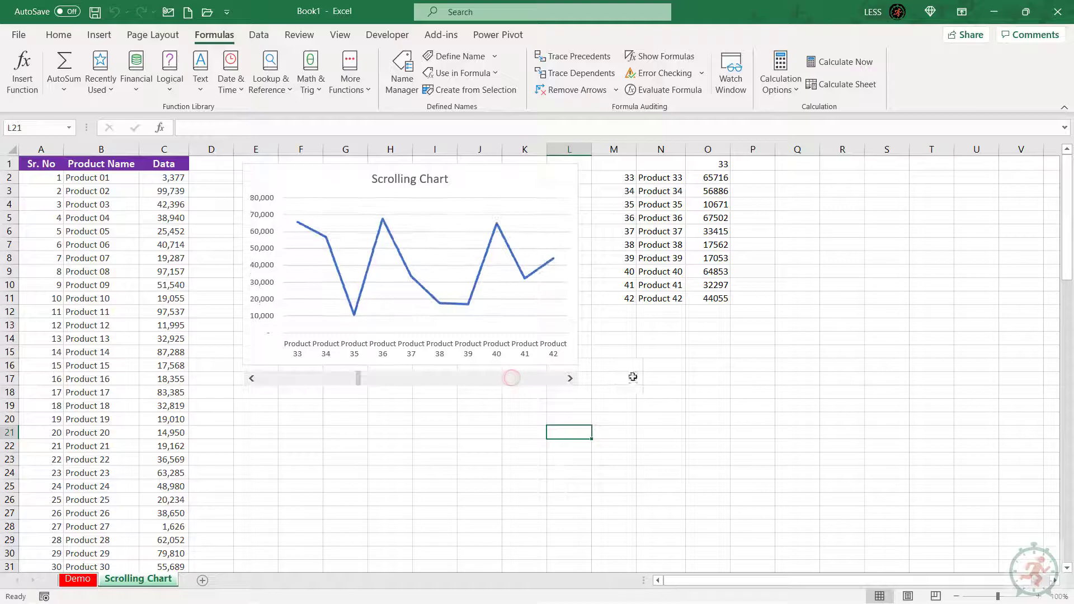
pyautogui.click(499, 168)
# Make the series a smoothed 1.75 pt gradient line
pyautogui.rightClick(485, 262)
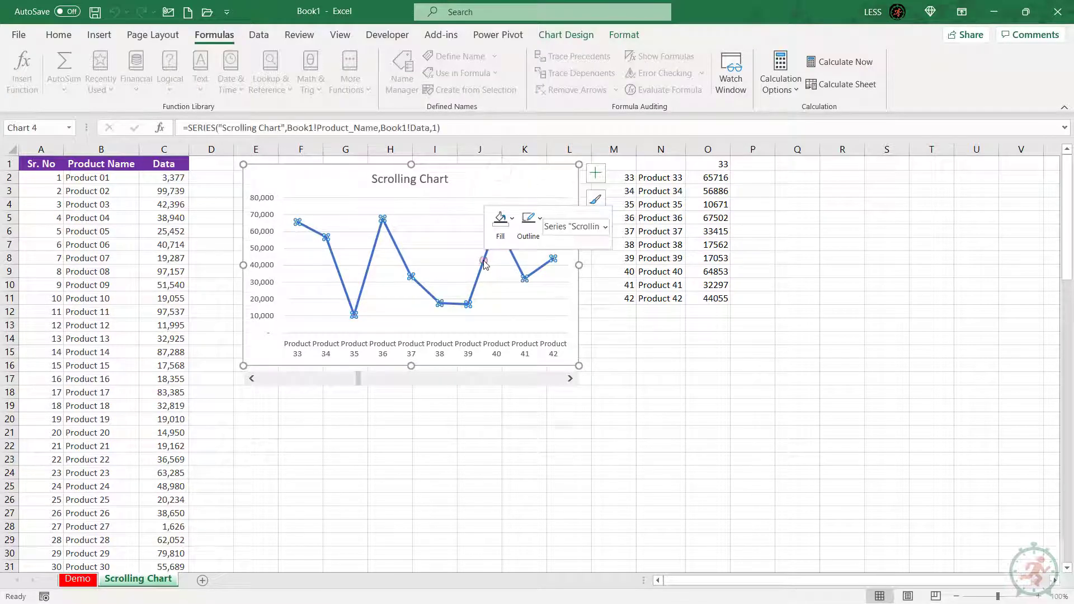
pyautogui.click(546, 413)
pyautogui.click(895, 206)
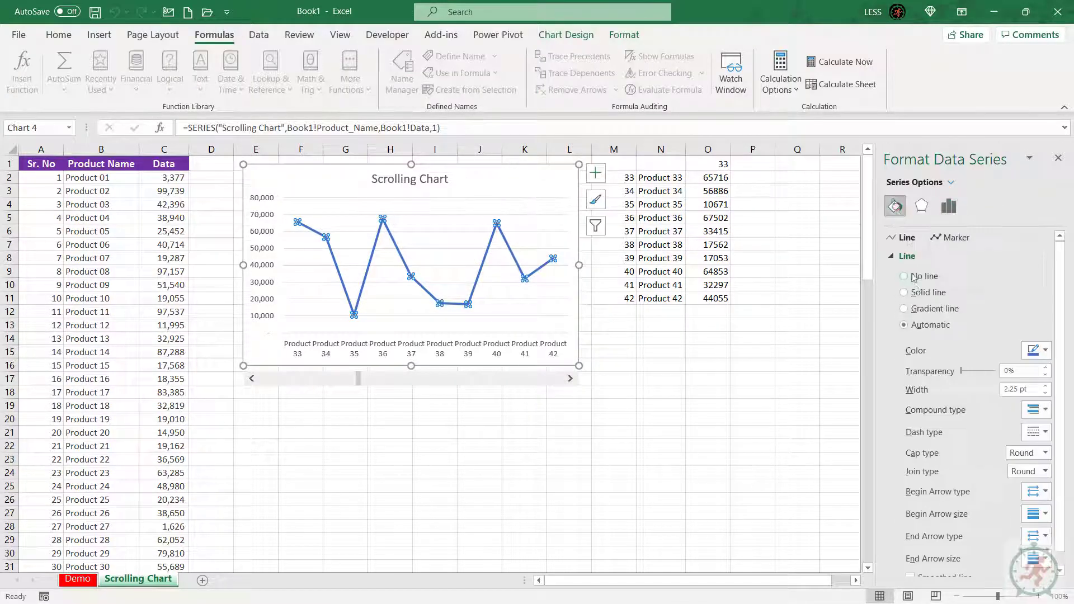
pyautogui.scroll(-1, 915, 288)
pyautogui.click(911, 564)
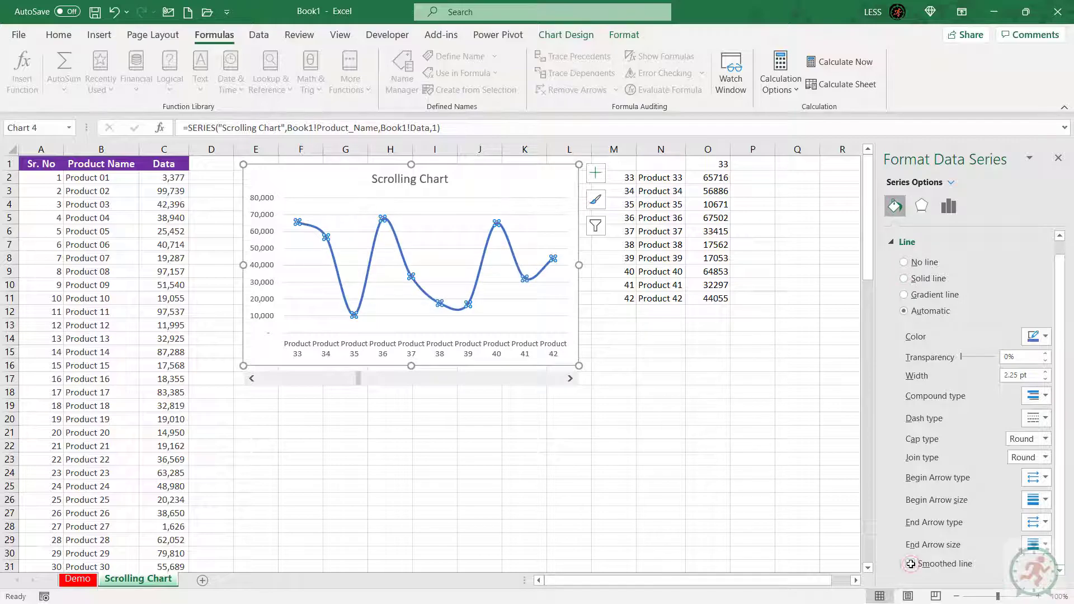
pyautogui.click(1045, 379)
pyautogui.click(1045, 379)
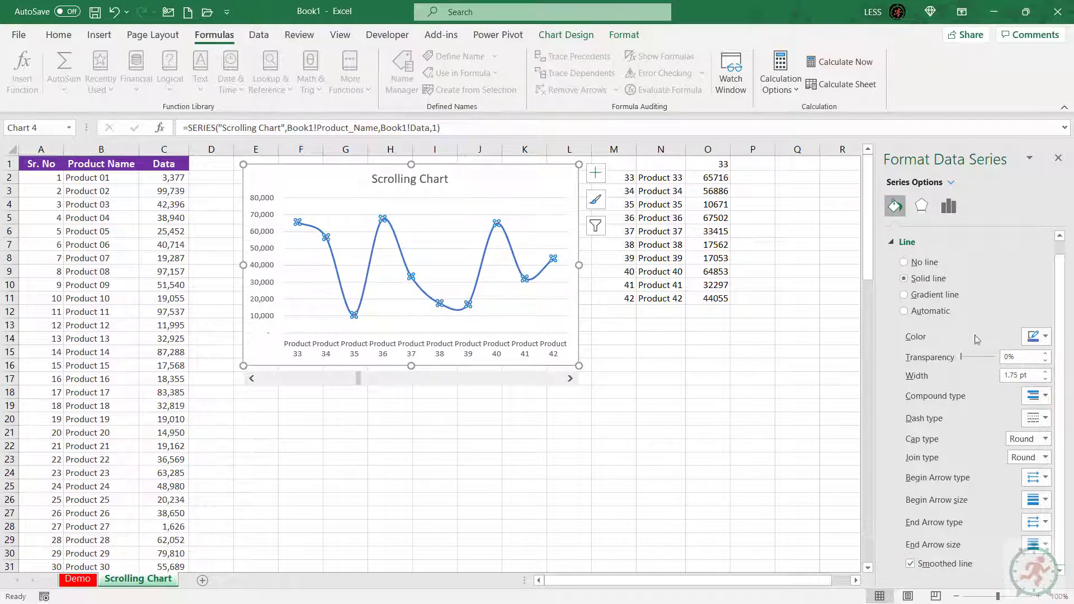
pyautogui.click(904, 294)
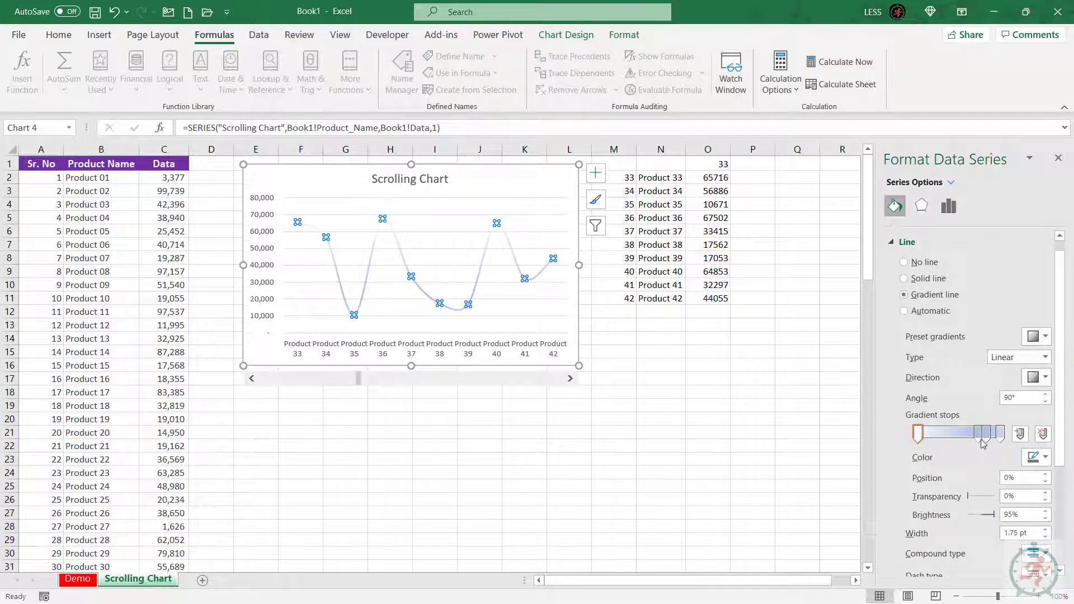
# Adjust the gradient stop positions, setting a stop to 25%
pyautogui.doubleClick(1006, 478)
pyautogui.write('25')
pyautogui.press('Return')
pyautogui.write('5')
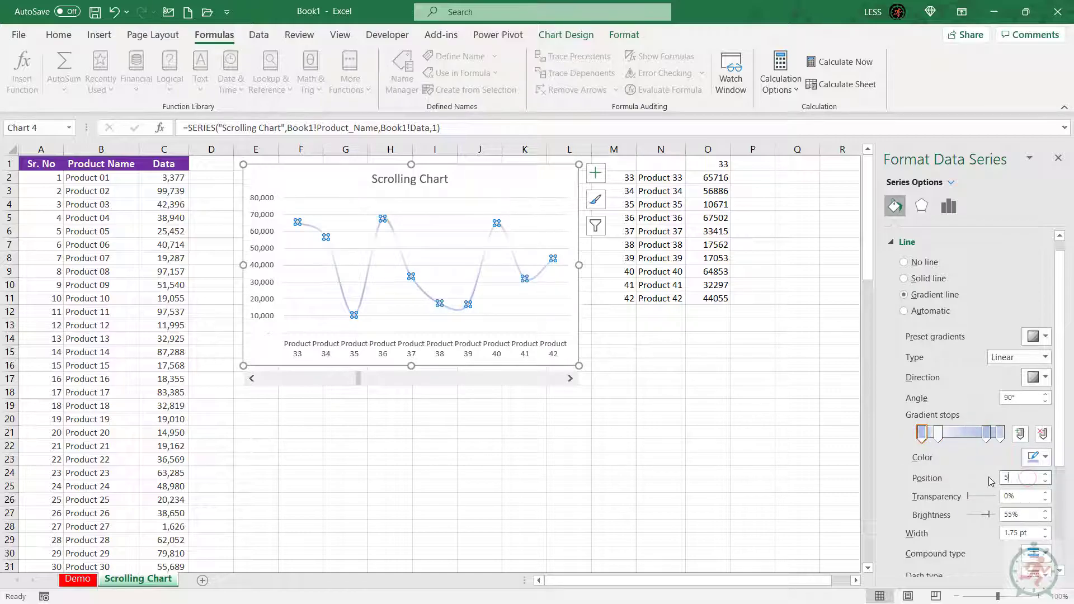
pyautogui.click(986, 433)
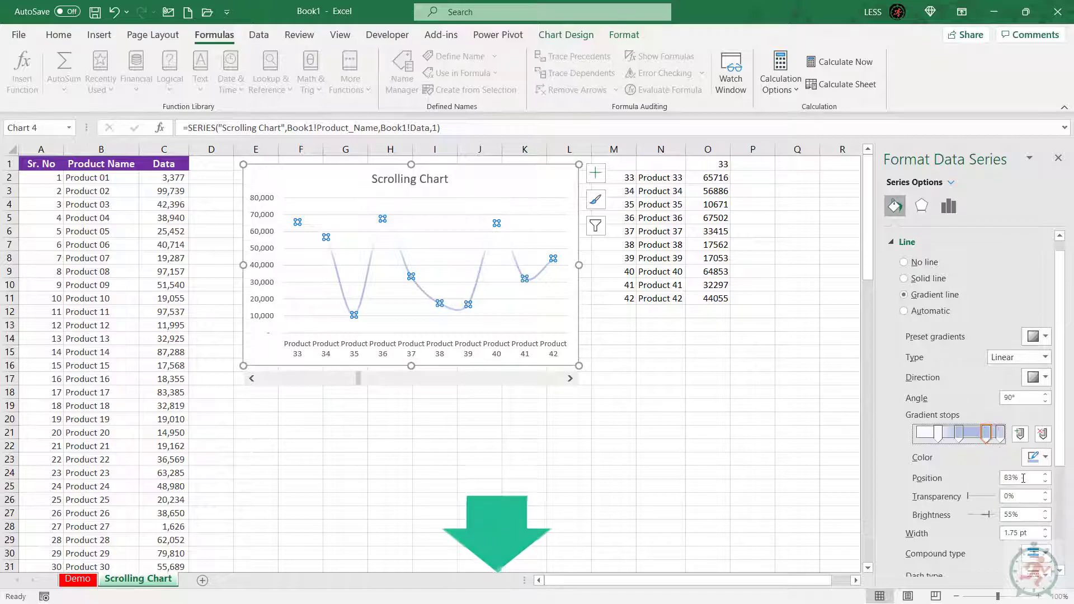
pyautogui.click(1000, 434)
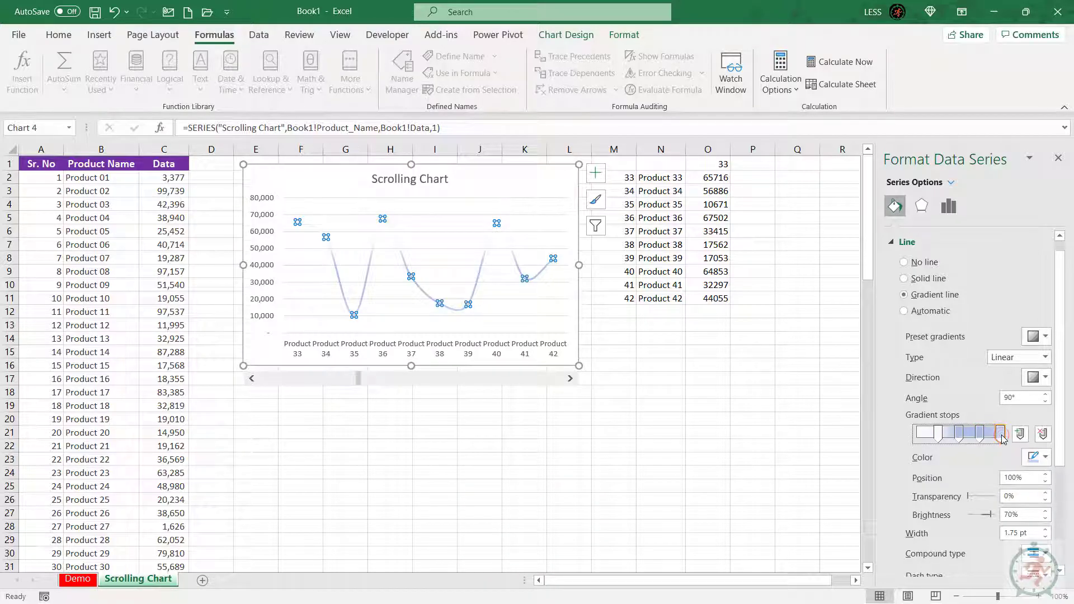
pyautogui.click(938, 433)
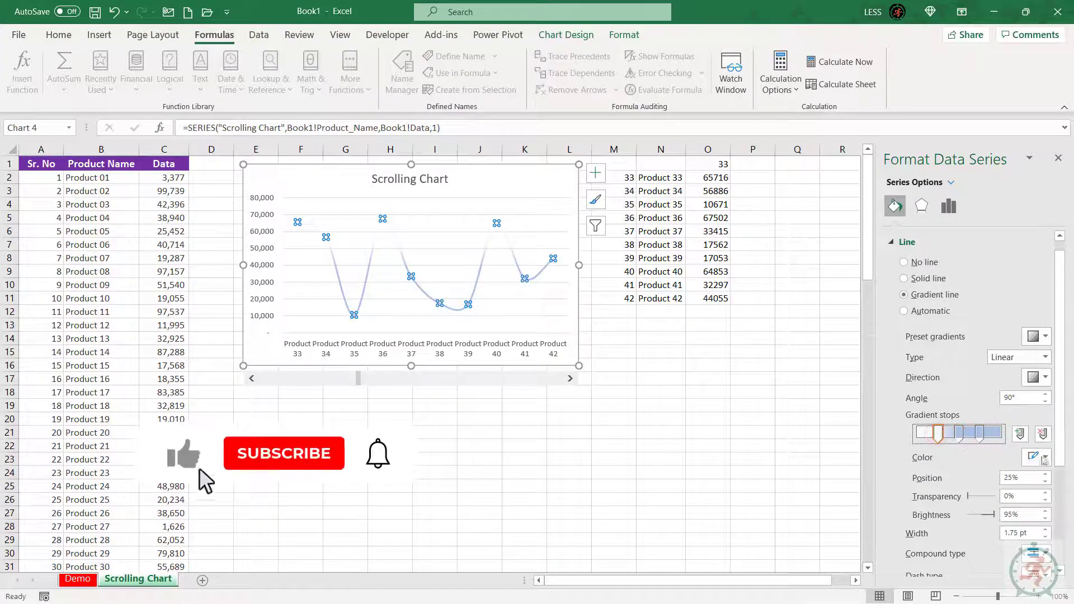
# Colour the gradient stops green at 25%, gold at 50% and red at 75%
pyautogui.click(1046, 457)
pyautogui.click(1023, 385)
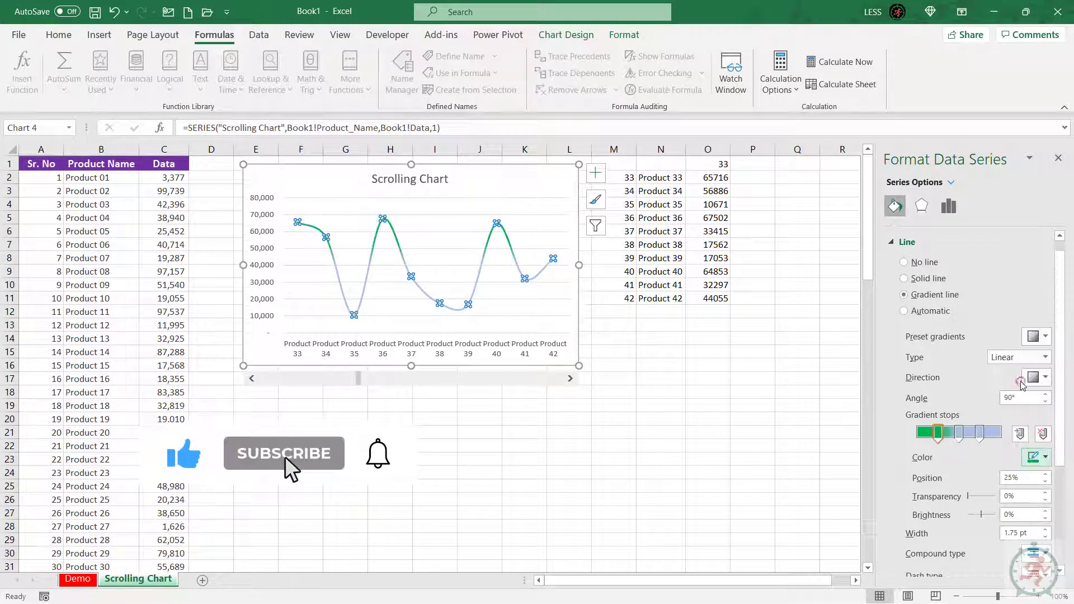
pyautogui.click(959, 434)
pyautogui.click(1046, 457)
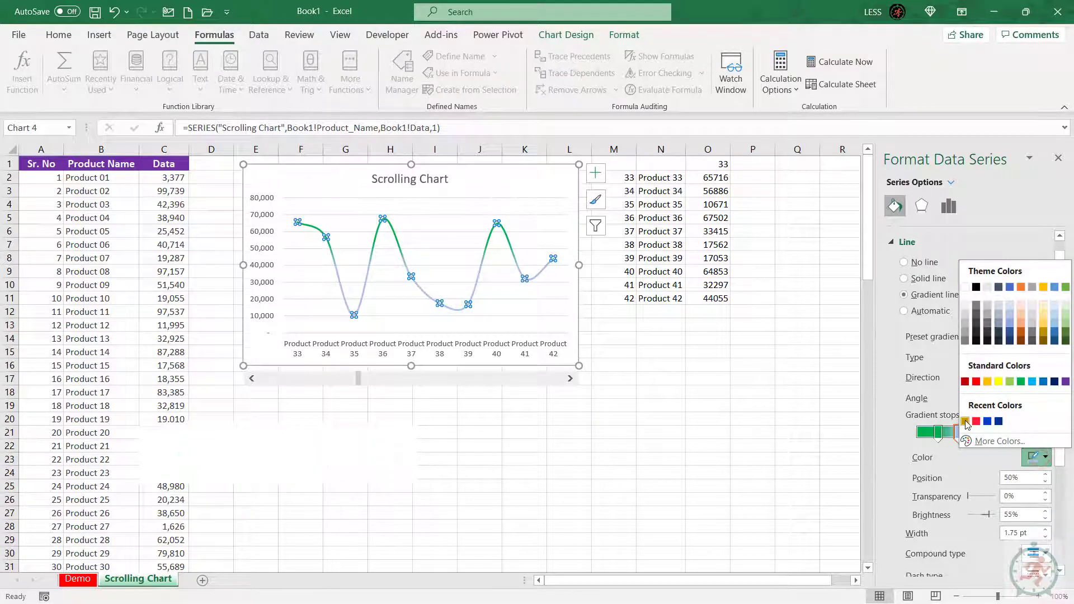
pyautogui.click(1002, 356)
pyautogui.click(980, 434)
pyautogui.click(1046, 457)
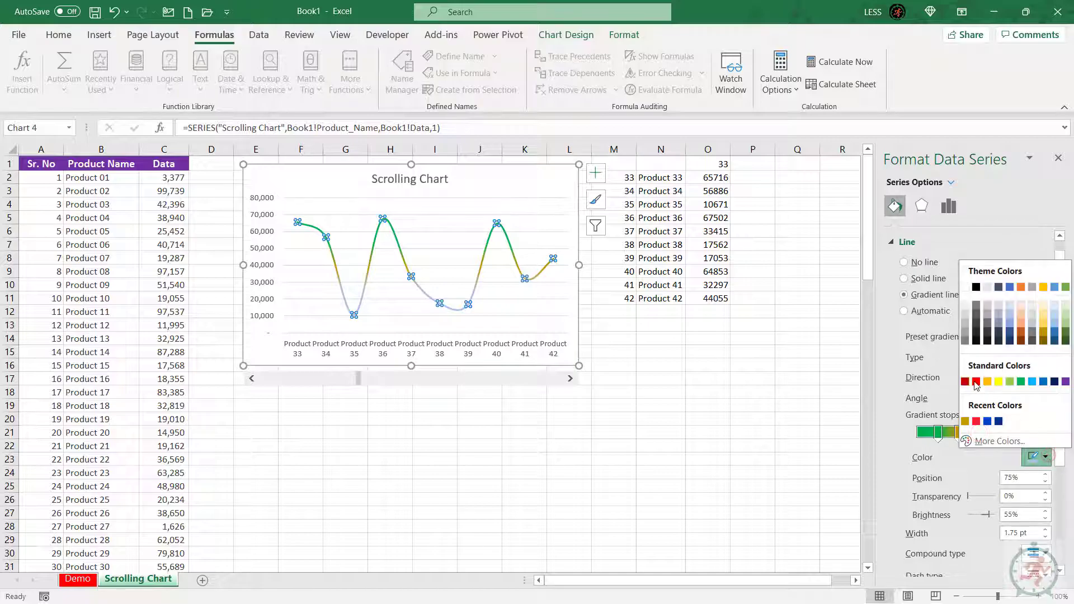
pyautogui.click(976, 383)
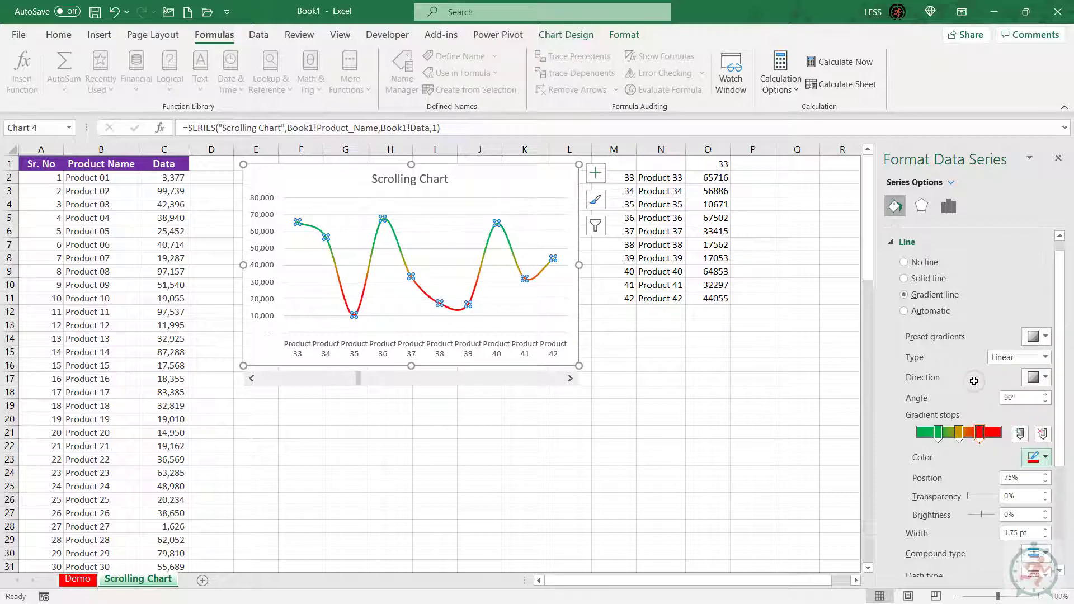
pyautogui.click(262, 224)
# Make the vertical axis labels bold and blue
pyautogui.click(263, 202)
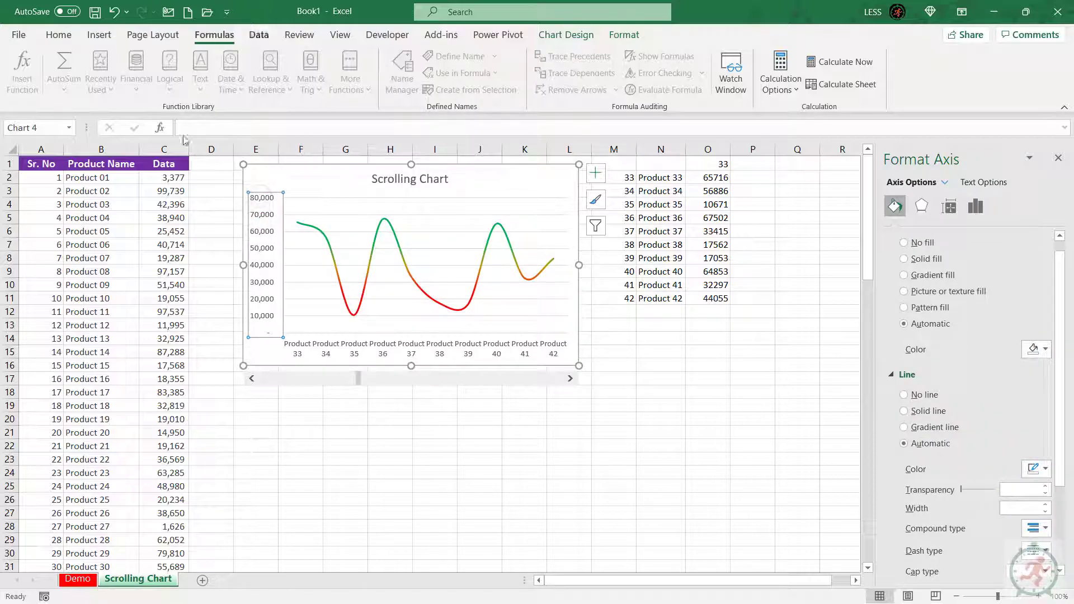
pyautogui.click(59, 36)
pyautogui.click(263, 85)
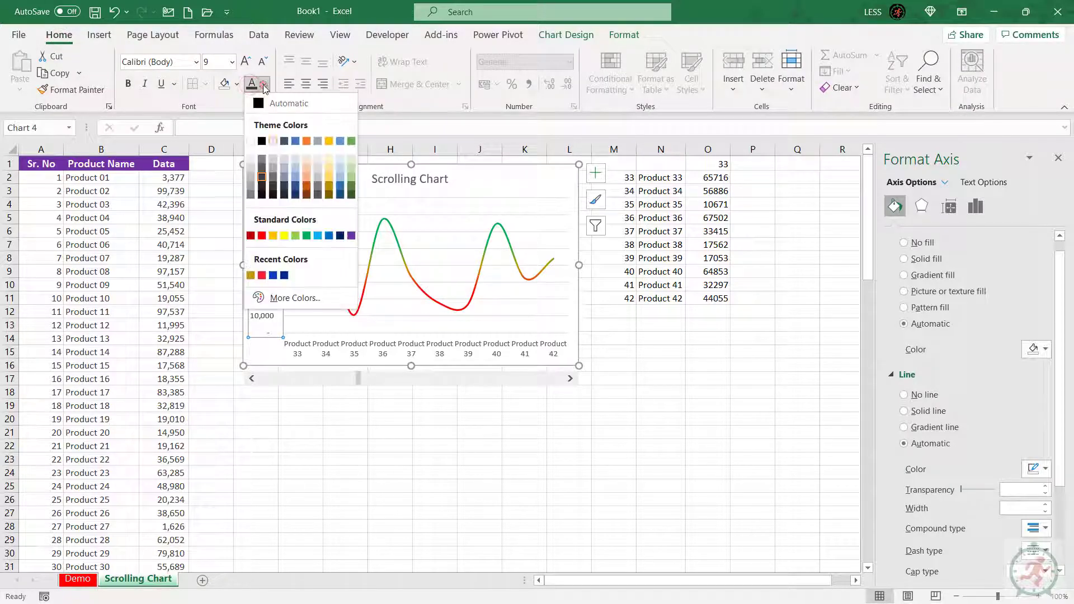
pyautogui.click(271, 274)
pyautogui.click(129, 84)
# Make the product-name axis labels bold blue and angle them counterclockwise
pyautogui.click(336, 343)
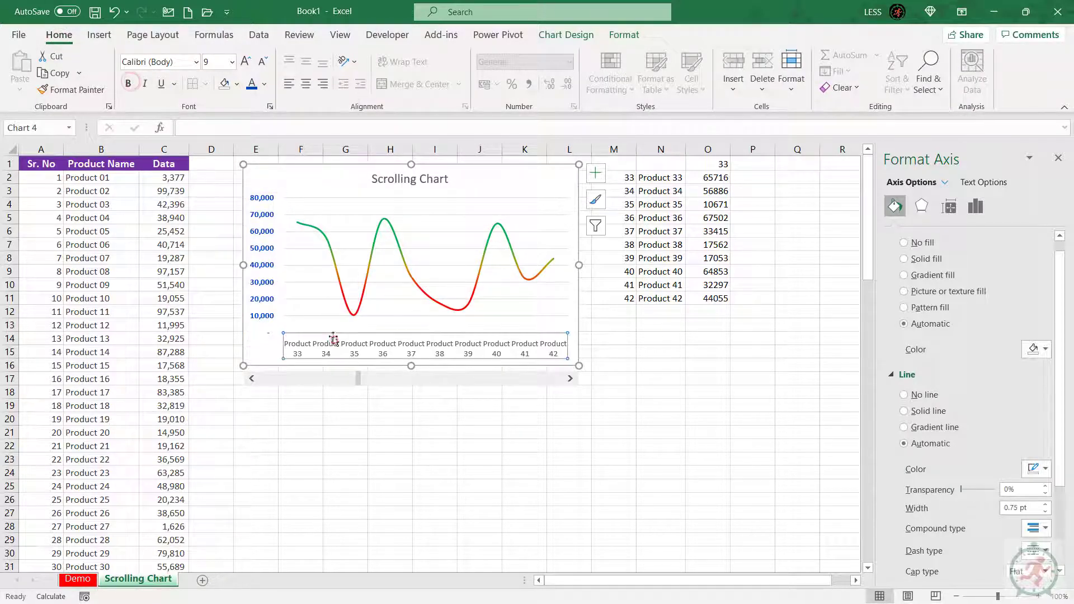
pyautogui.click(252, 84)
pyautogui.click(127, 84)
pyautogui.click(354, 61)
pyautogui.click(406, 80)
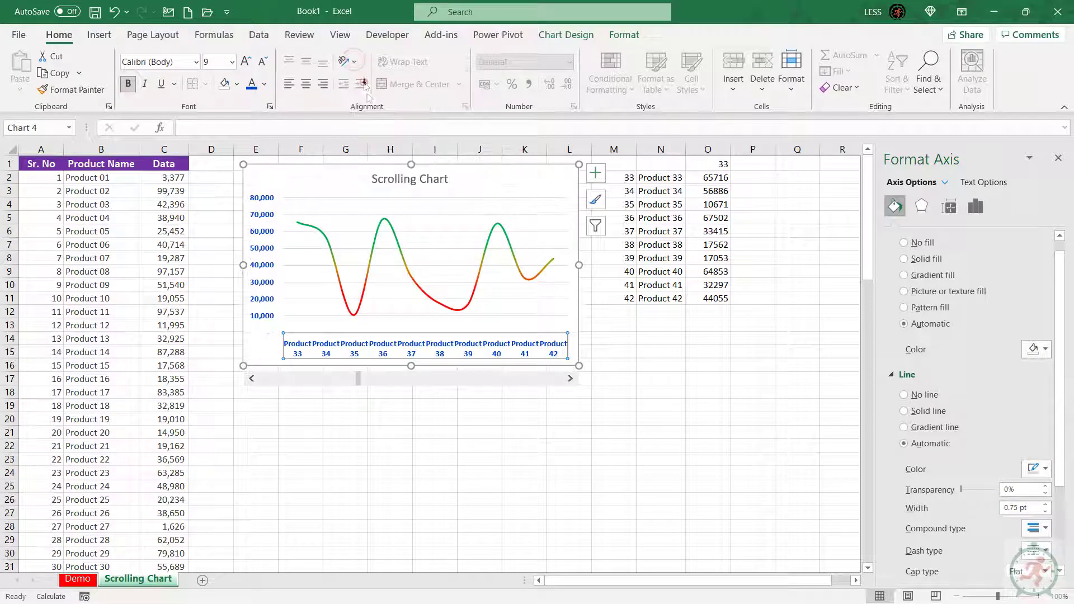
pyautogui.click(343, 216)
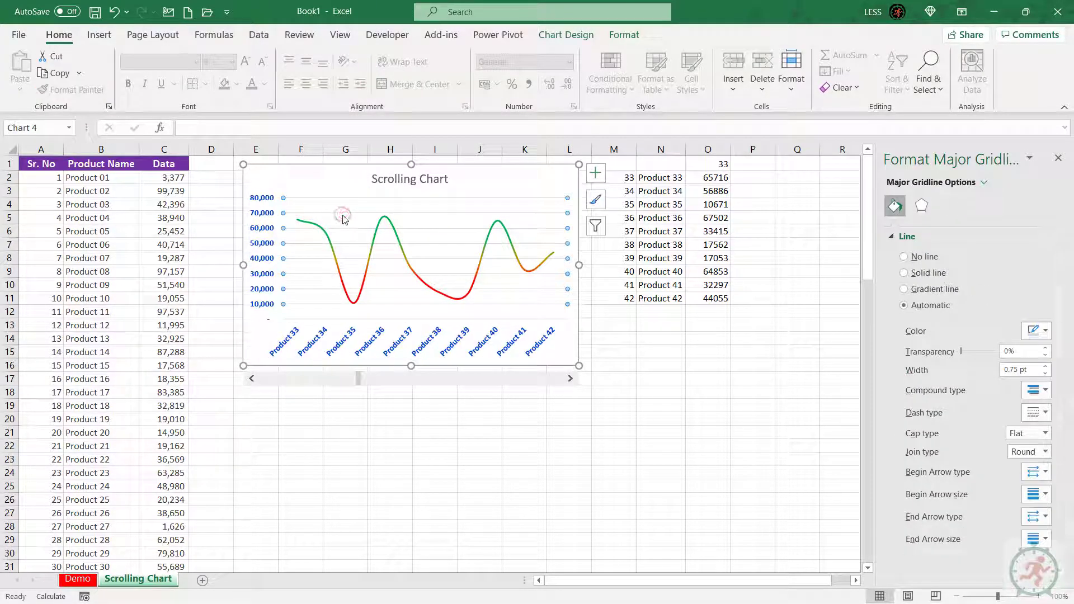
pyautogui.click(343, 219)
# Nudge the chart left, extend it downward and shrink the plot area
pyautogui.moveTo(310, 163); pyautogui.dragTo(289, 164)
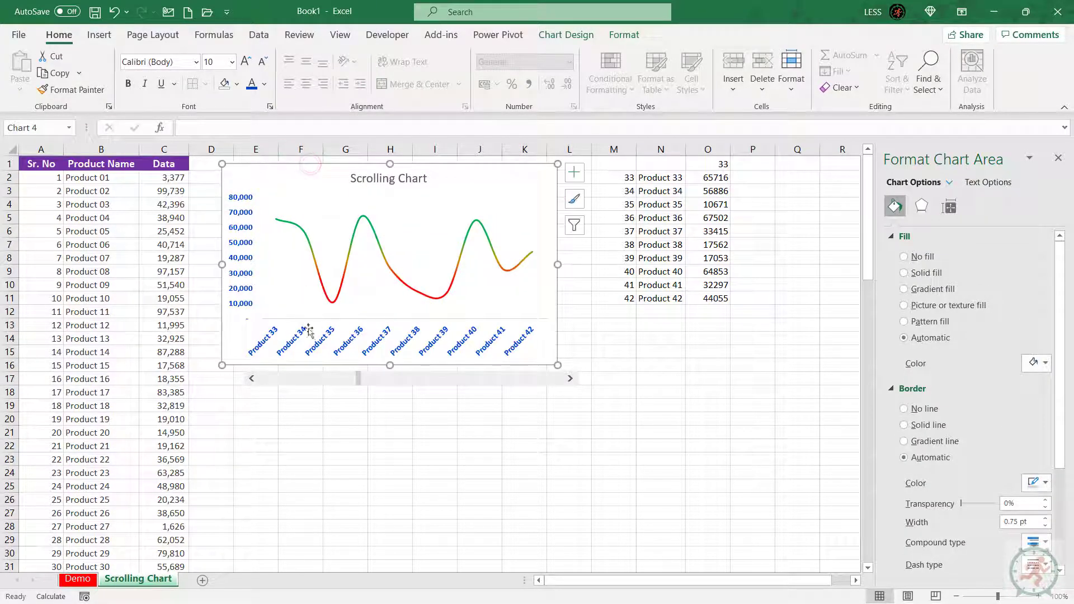
pyautogui.rightClick(308, 376)
pyautogui.click(283, 403)
pyautogui.click(352, 312)
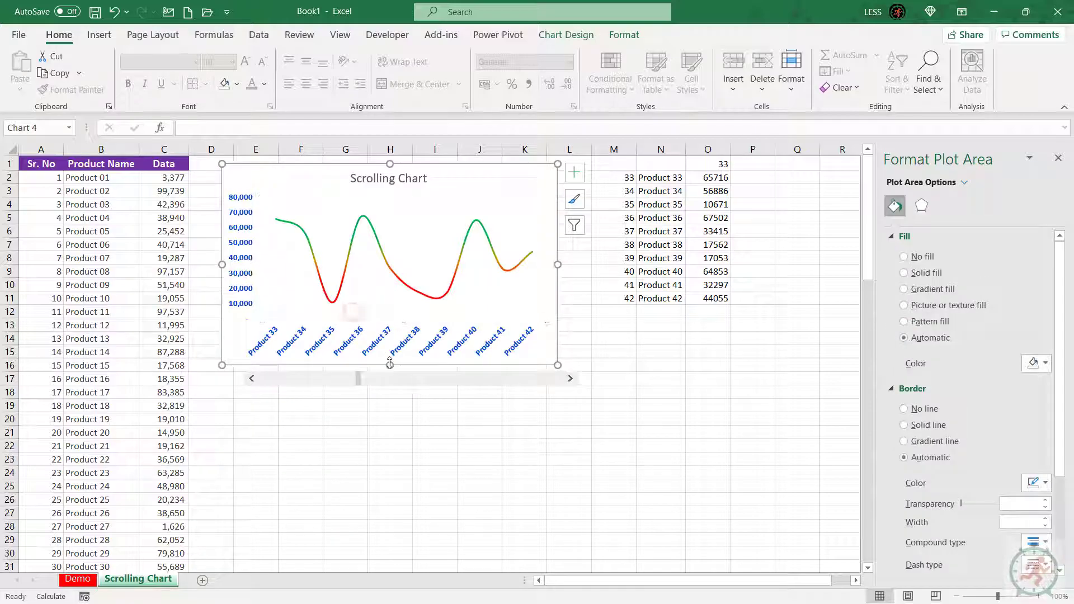
pyautogui.moveTo(390, 364); pyautogui.dragTo(390, 384)
pyautogui.click(369, 334)
pyautogui.moveTo(404, 338); pyautogui.dragTo(403, 321)
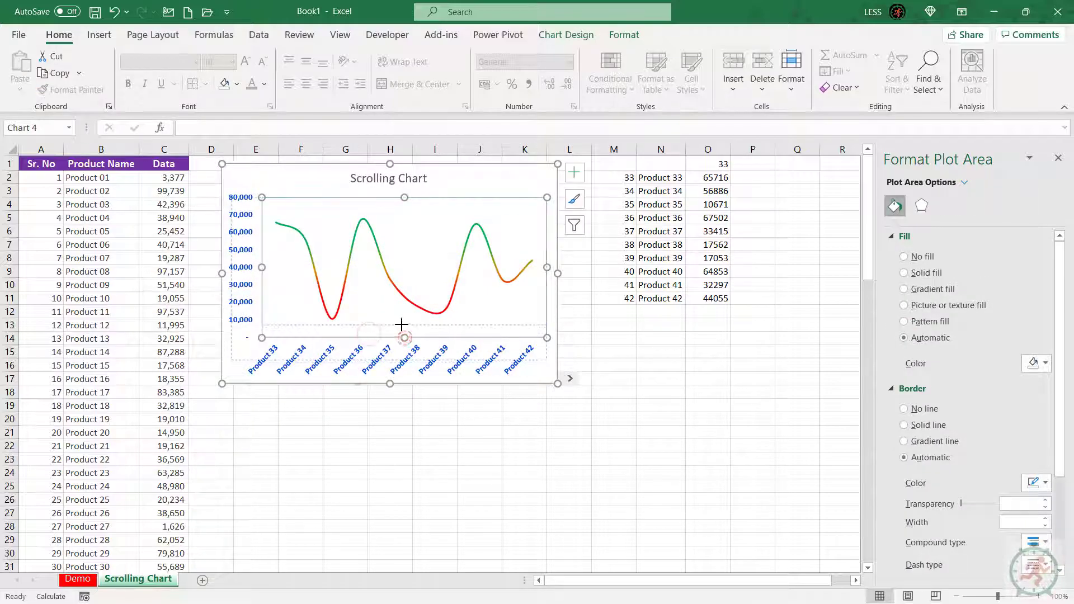
# Send the chart to back and move the scroll bar inside its bottom edge
pyautogui.click(379, 401)
pyautogui.click(553, 177)
pyautogui.rightClick(553, 177)
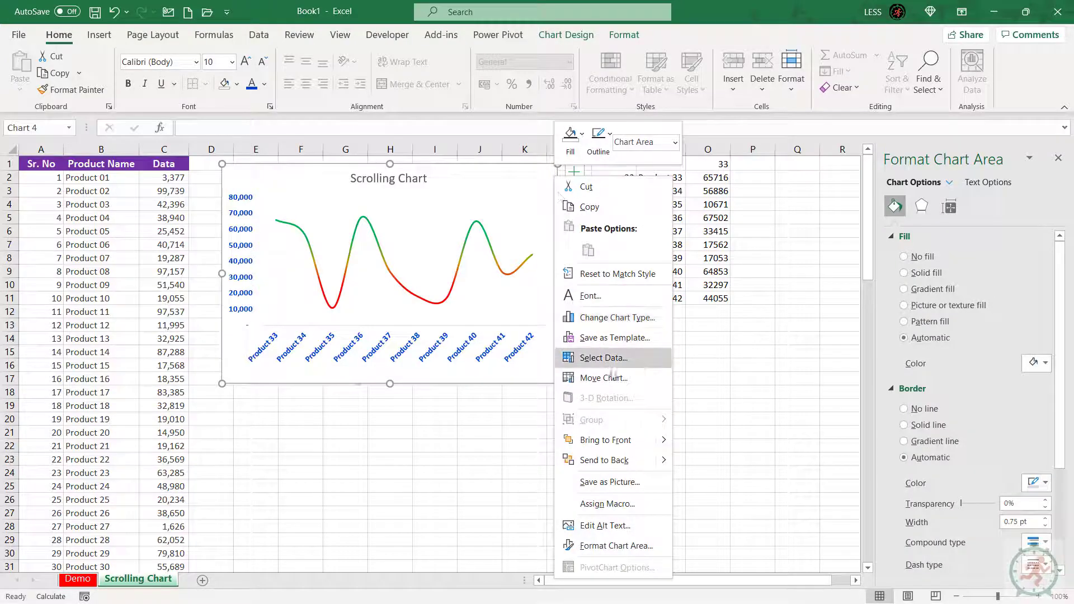
pyautogui.click(625, 462)
pyautogui.rightClick(565, 382)
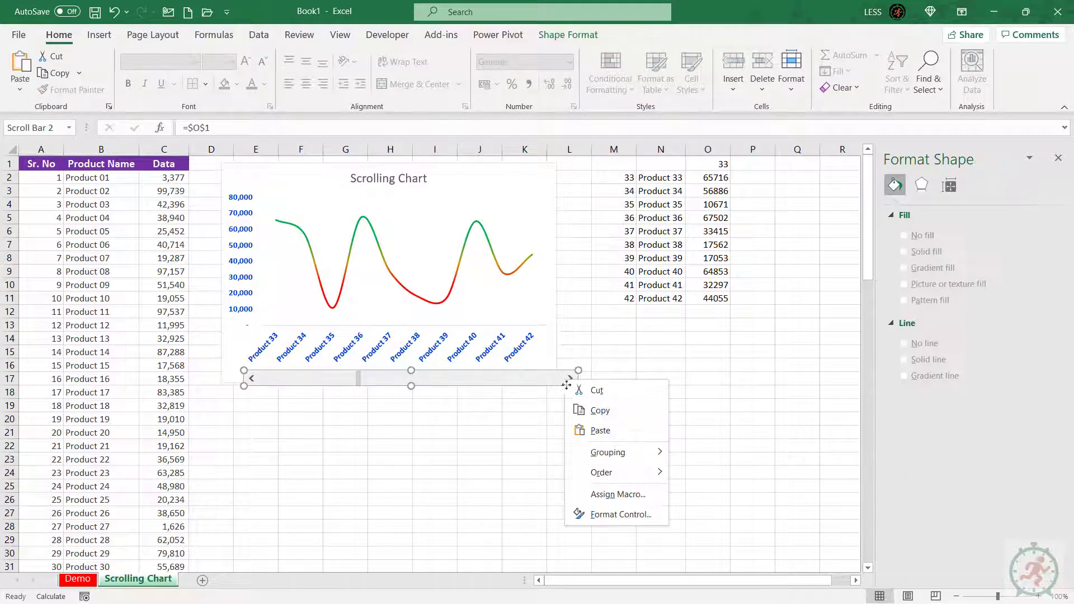
pyautogui.press('Escape')
pyautogui.moveTo(562, 377); pyautogui.dragTo(543, 372)
# Give the chart area a gradient fill with the middle stops removed
pyautogui.click(538, 282)
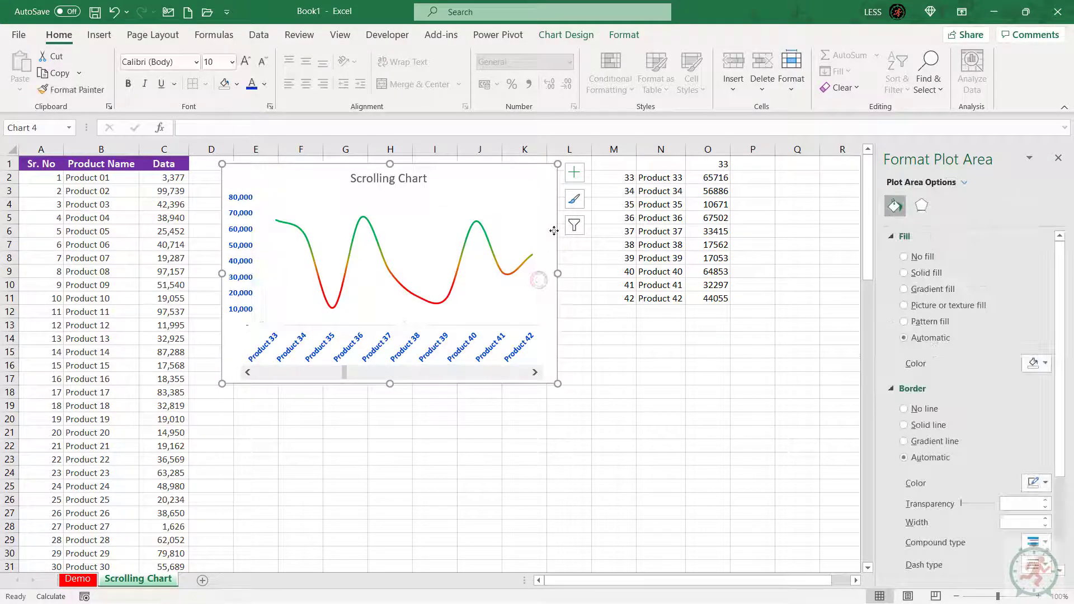
pyautogui.click(551, 230)
pyautogui.click(1039, 362)
pyautogui.click(904, 289)
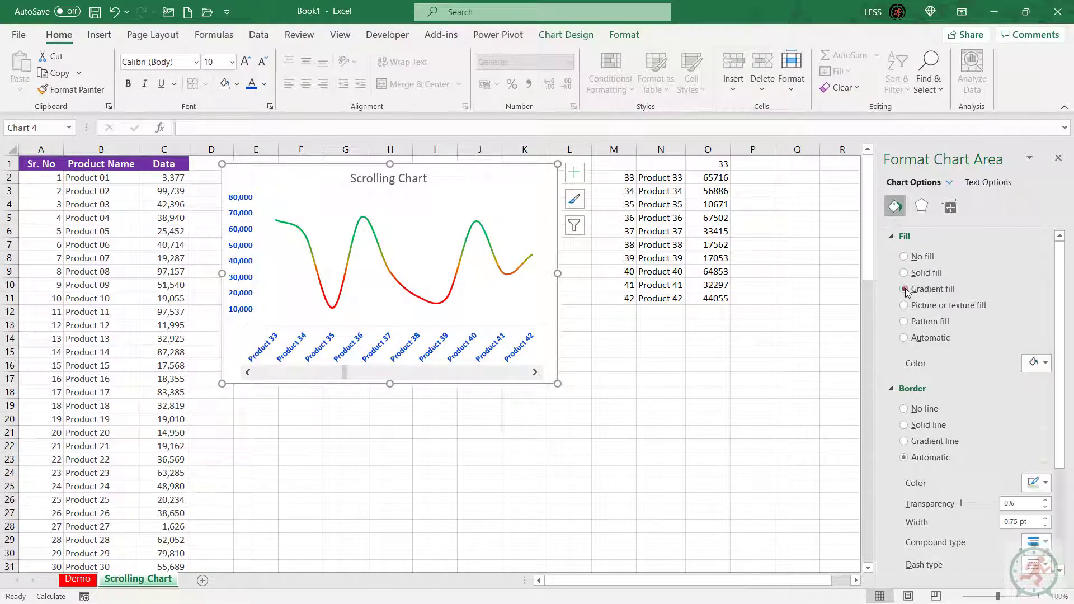
pyautogui.click(905, 289)
pyautogui.moveTo(960, 463); pyautogui.dragTo(982, 487)
# Colour the gradient stops grey and light green and make the gradient radial
pyautogui.click(1001, 460)
pyautogui.click(1048, 486)
pyautogui.click(963, 412)
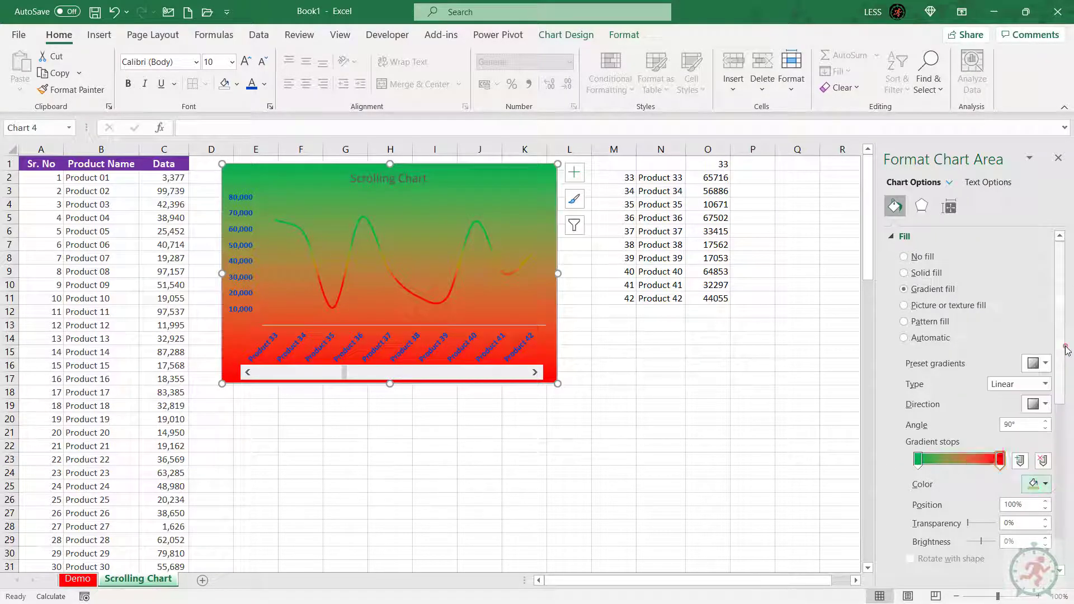
pyautogui.click(917, 459)
pyautogui.click(1045, 484)
pyautogui.click(968, 364)
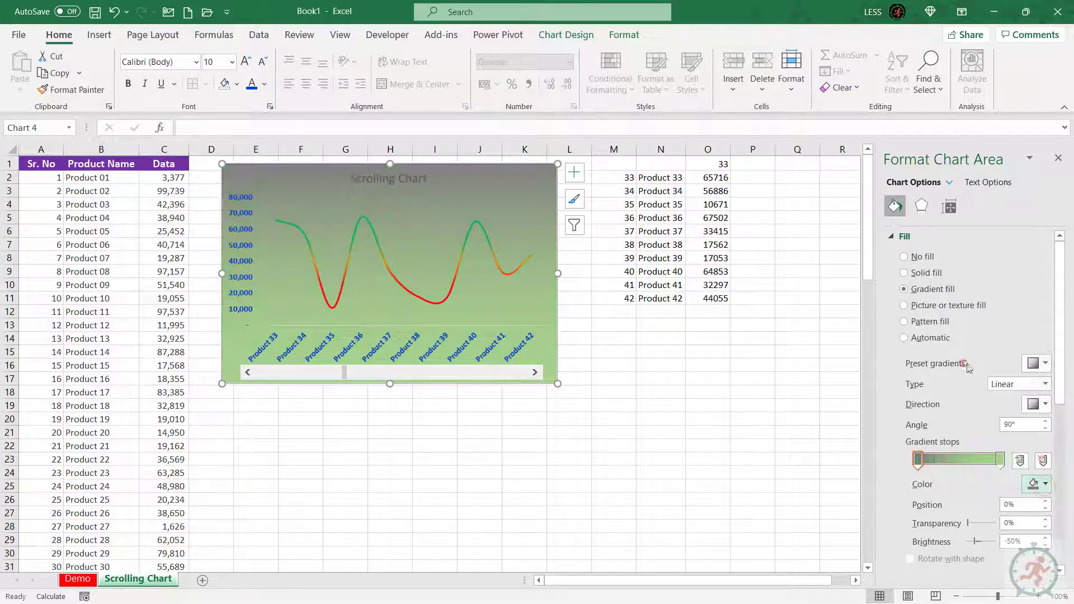
pyautogui.click(1045, 384)
pyautogui.click(1004, 397)
pyautogui.click(715, 442)
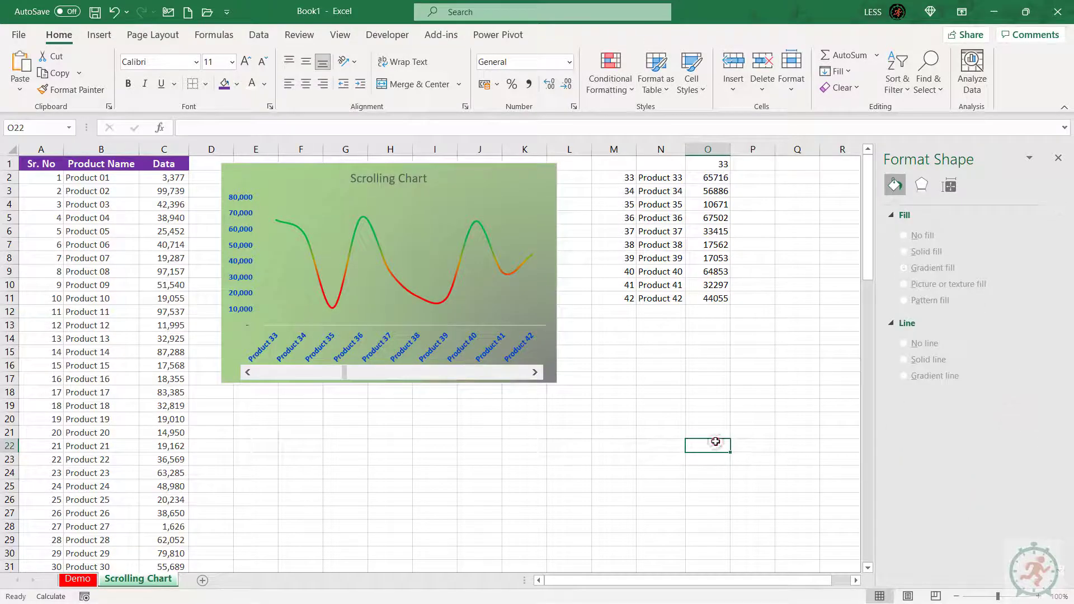
# Colour the Scrolling Chart title red
pyautogui.click(421, 183)
pyautogui.click(264, 84)
pyautogui.click(273, 274)
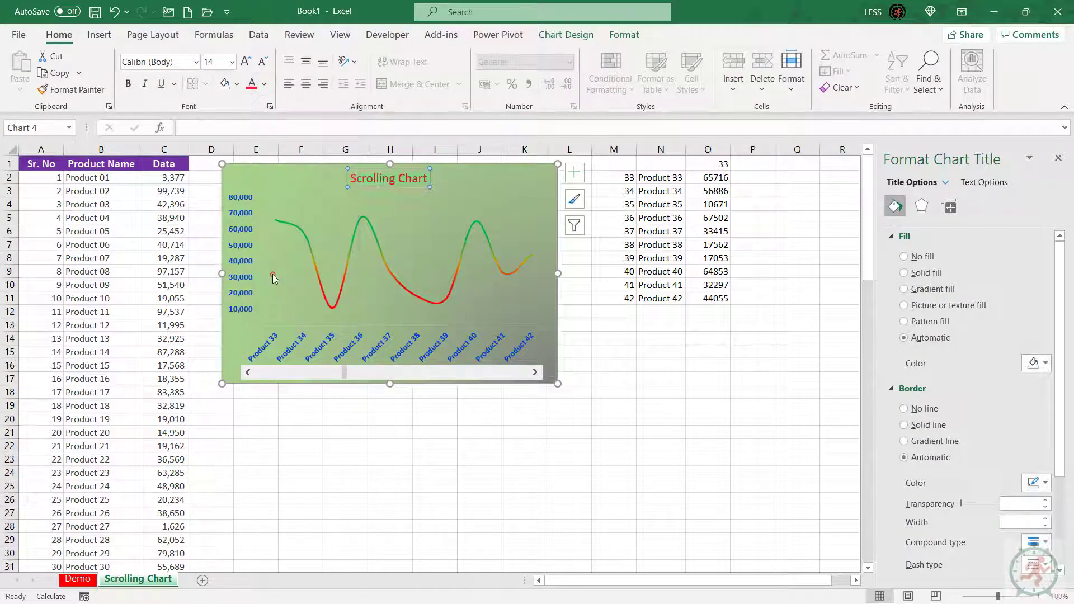